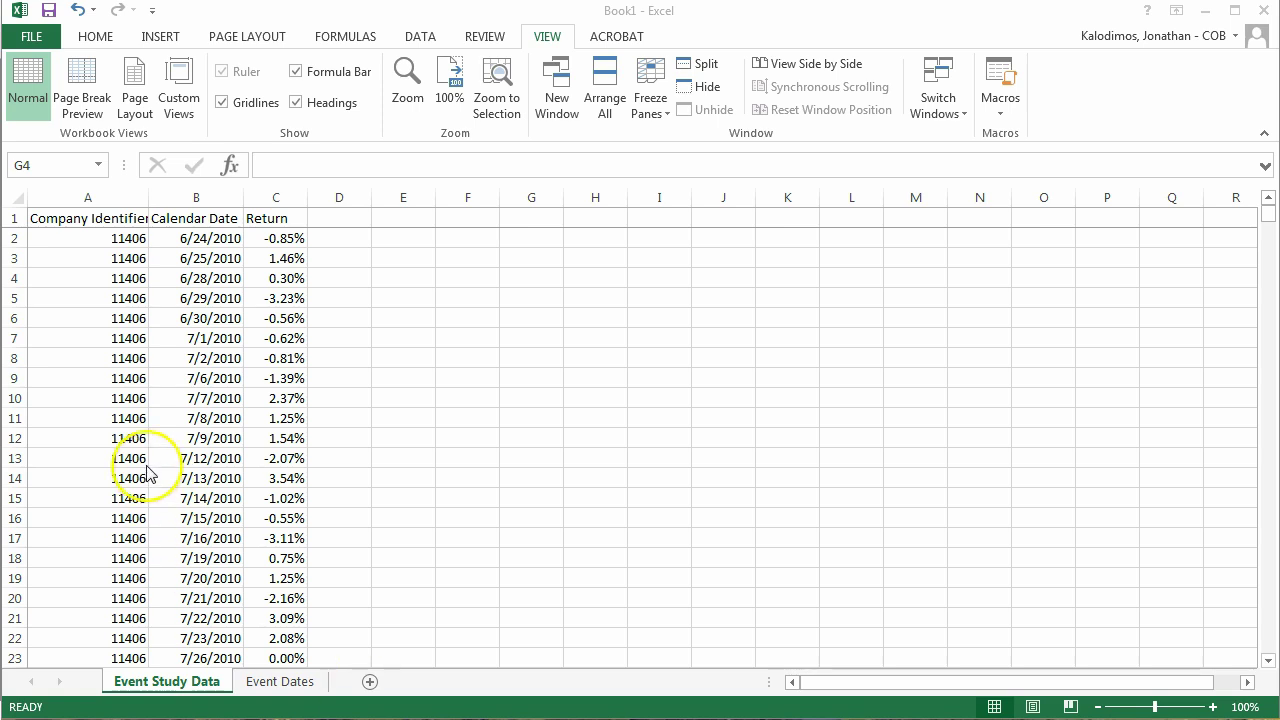
Fit the width of column A to its Company Identifier header.
left_click(147, 195)
double_click(147, 195)
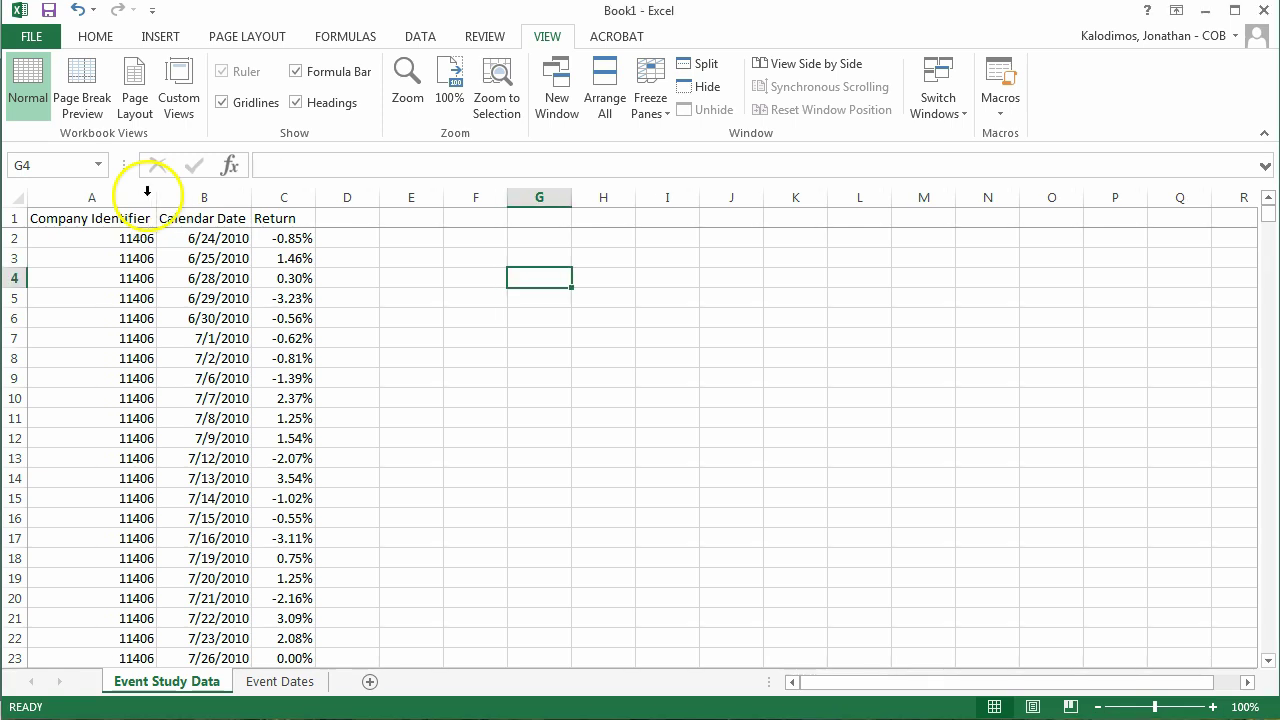
Examine where the company identifiers change in the Event Study Data sheet and review the companies' dates on the Event Dates sheet.
scroll(106, 480, "down", 20)
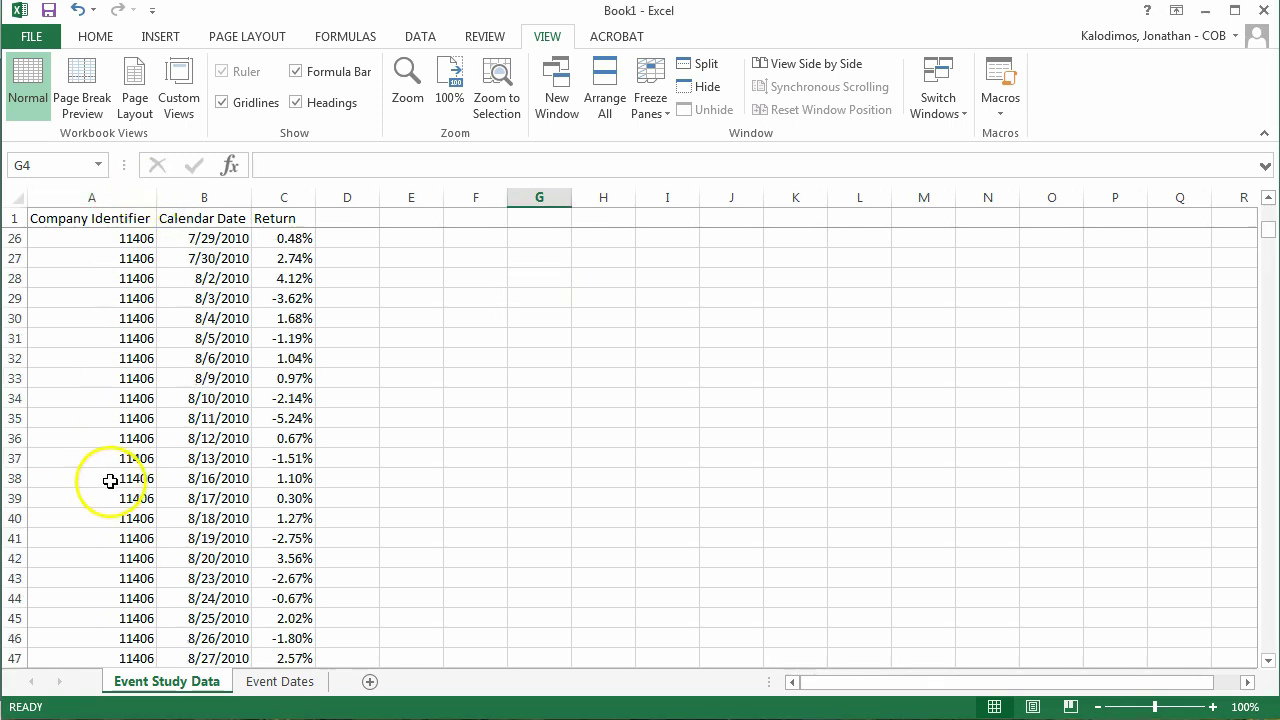
left_click(103, 516)
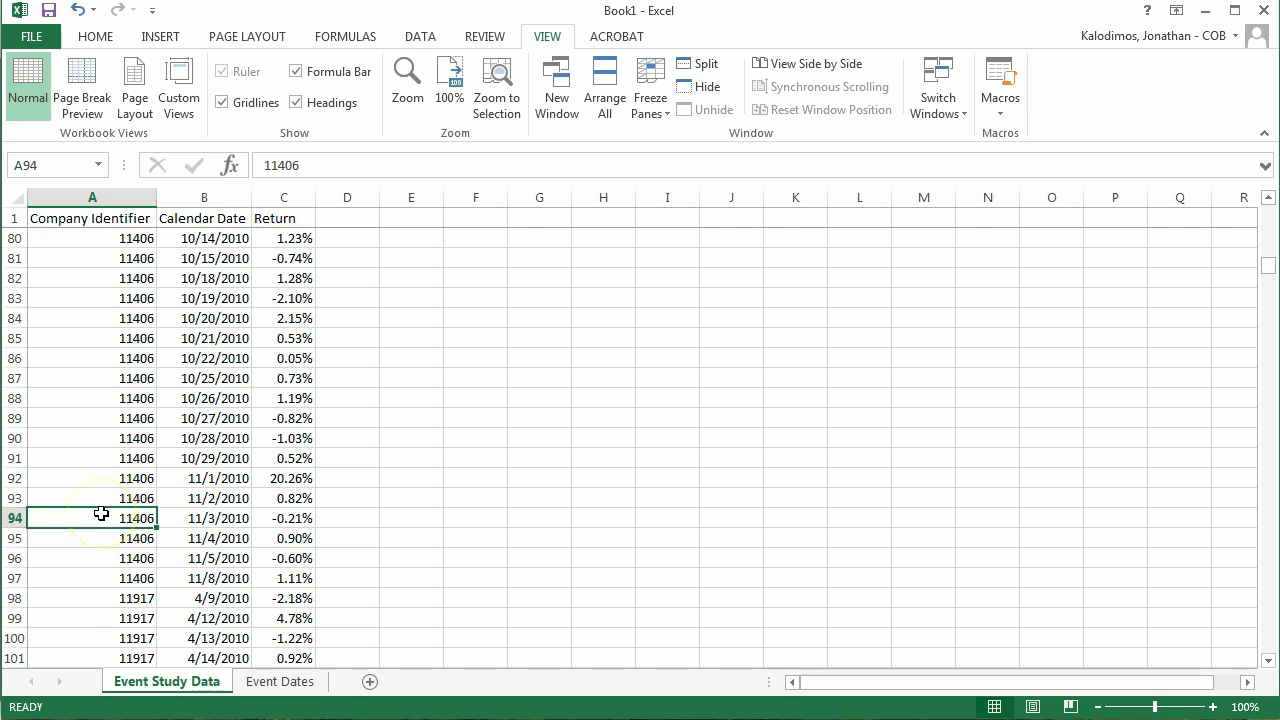
scroll(137, 586, "down", 3)
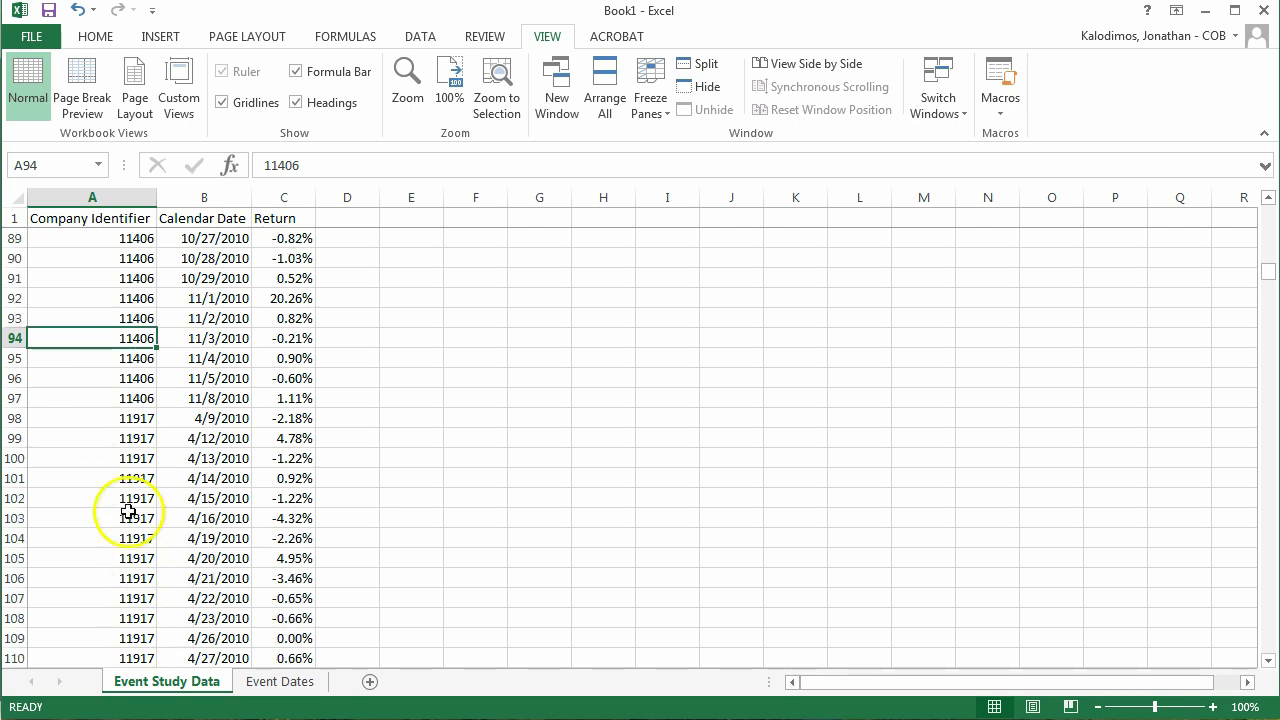
left_click(138, 437)
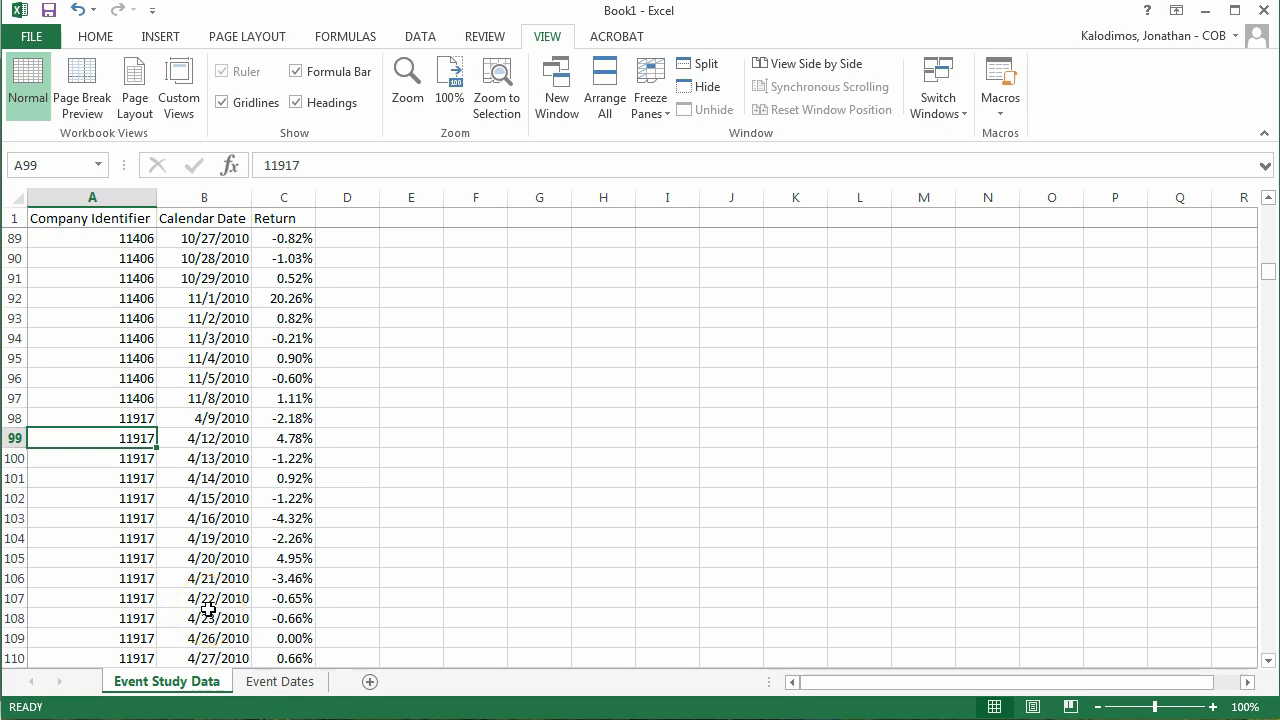
key("Page_Up")
key("Page_Up")
key("Page_Up")
key("Page_Up")
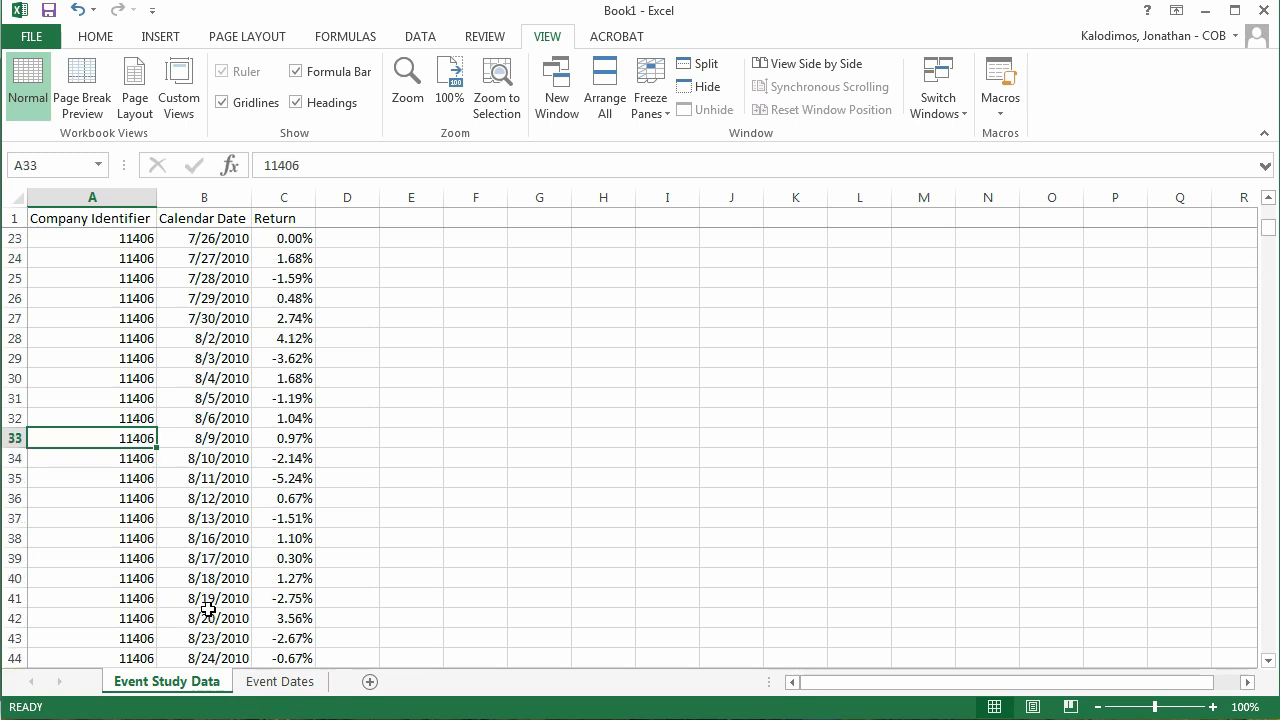
key("Right")
key("Right")
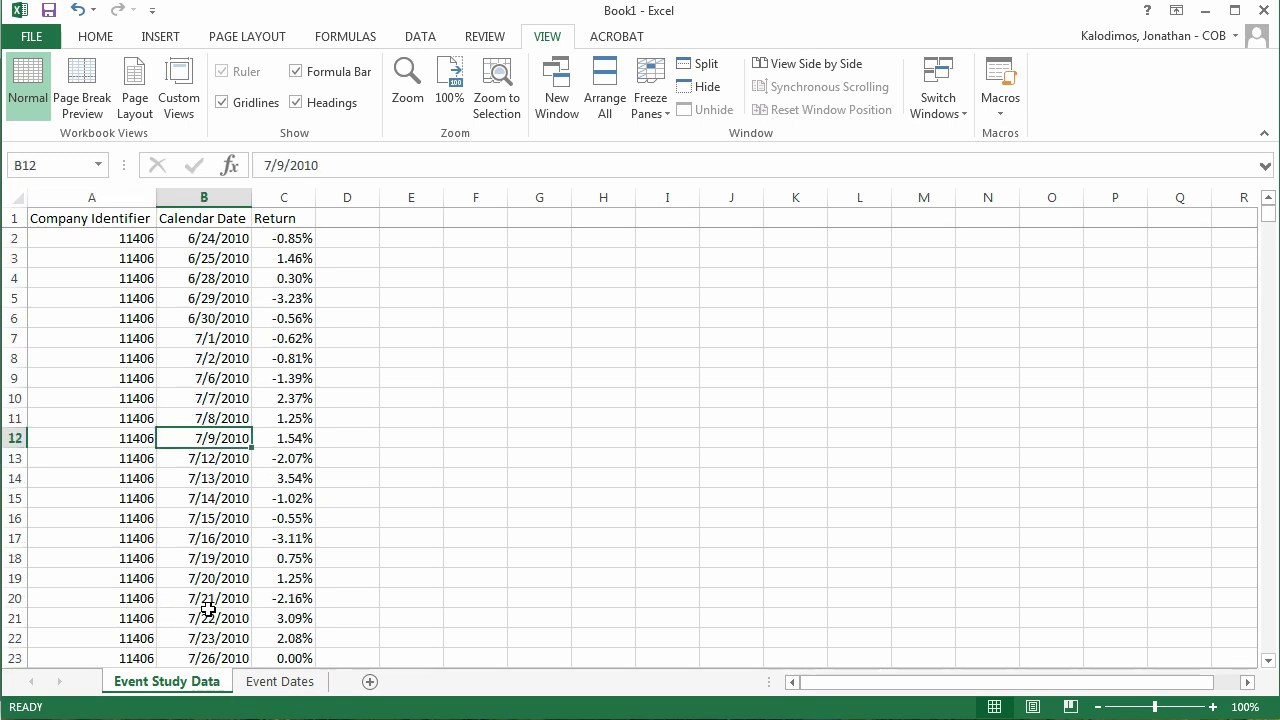
key("ctrl+Up")
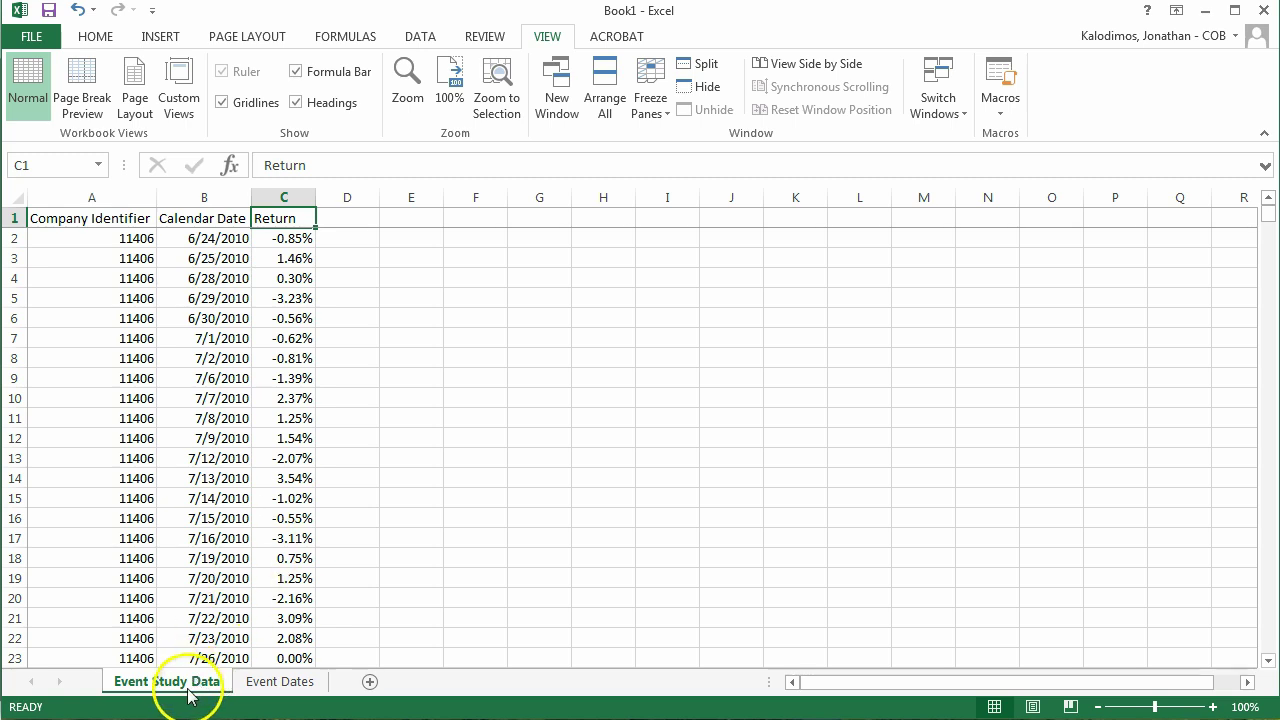
left_click(268, 684)
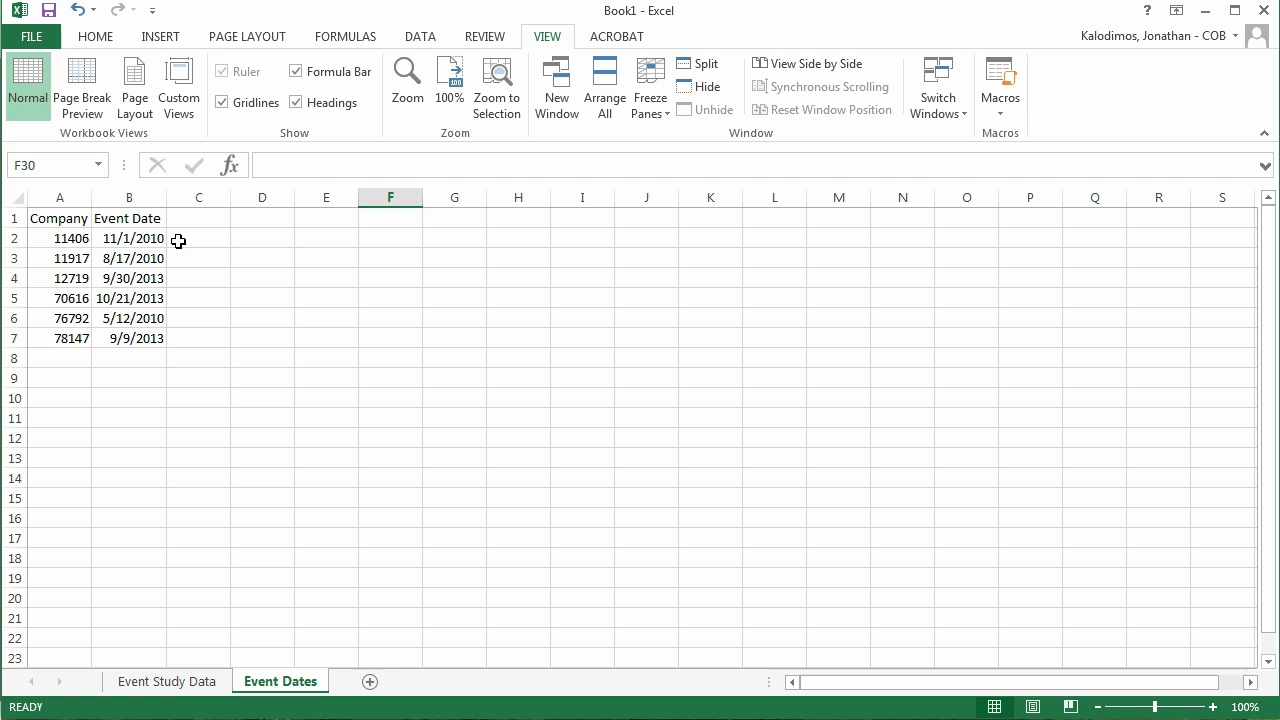
On the Event Study Data sheet, enter the header "Fake Time" in E1 and the starting value 1 in E2.
left_click(140, 681)
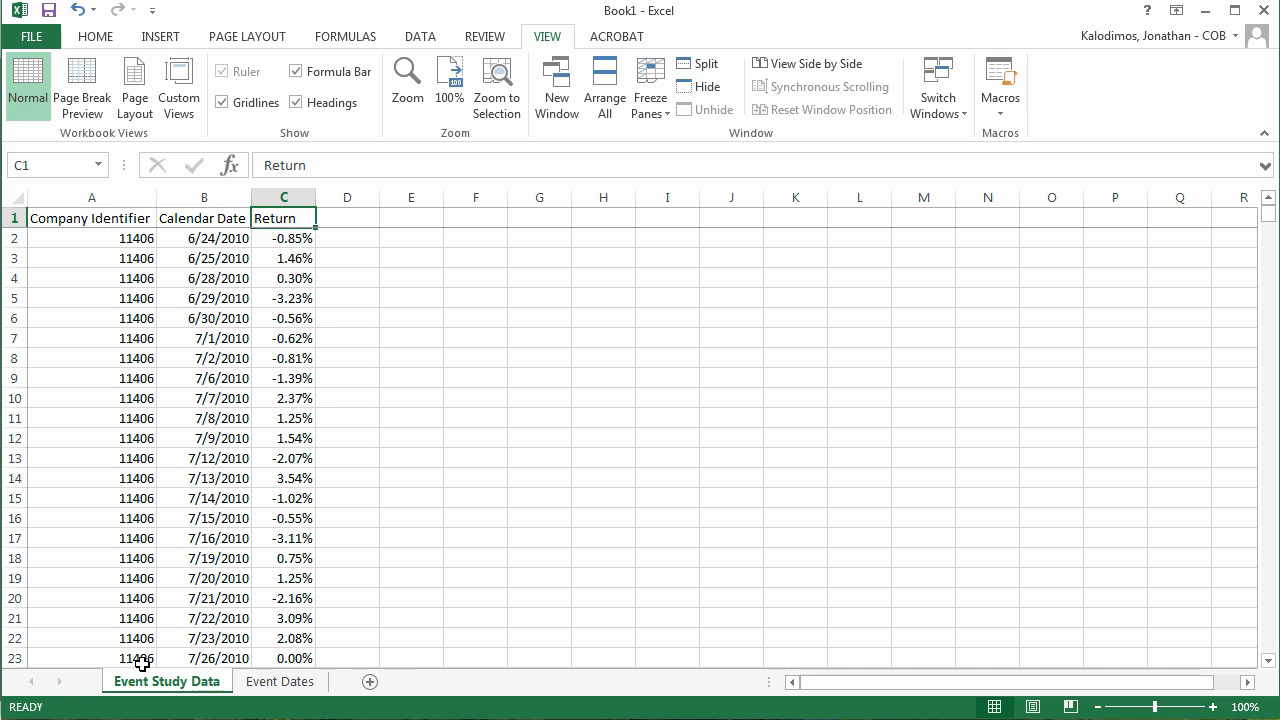
key("Right")
key("Right")
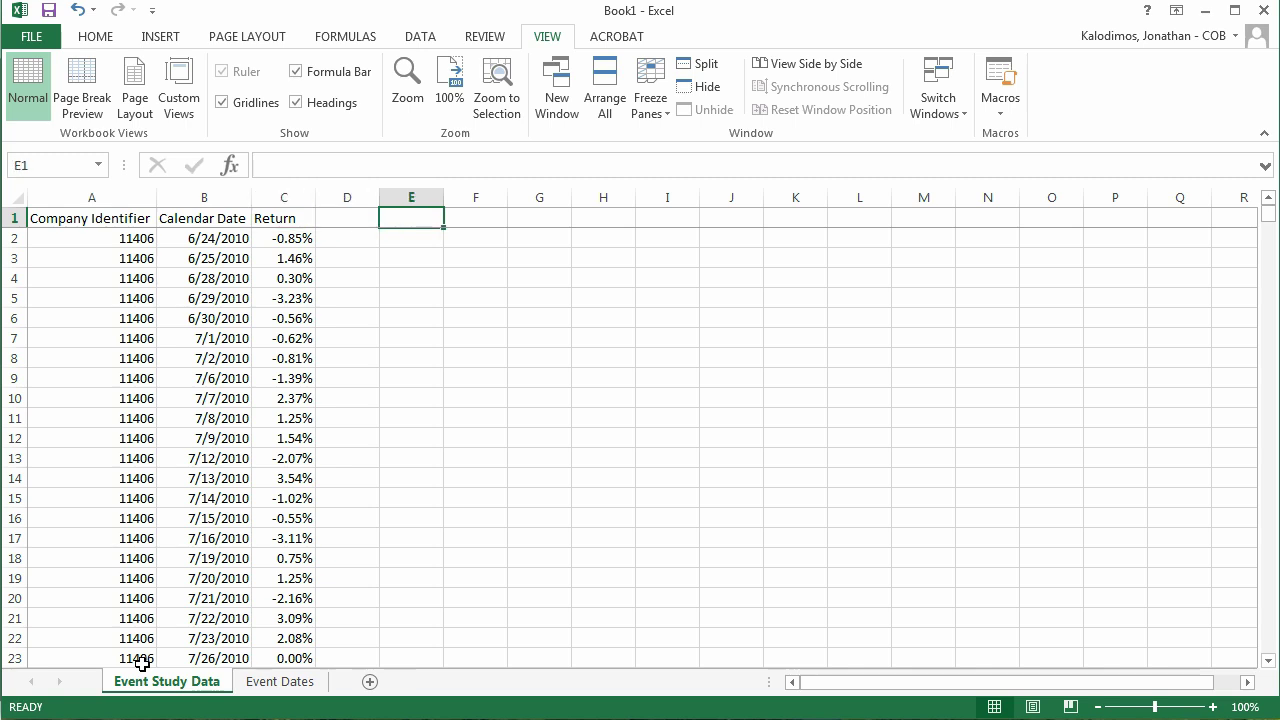
type("Fake Time")
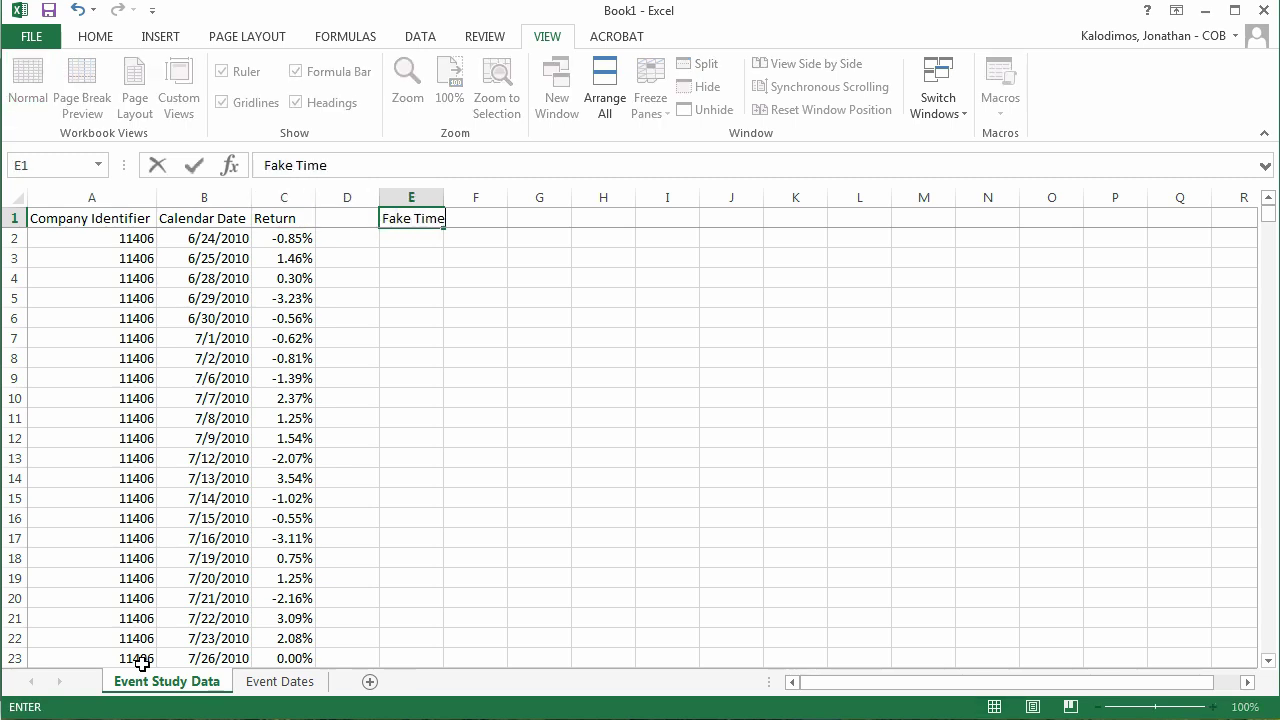
key("Return")
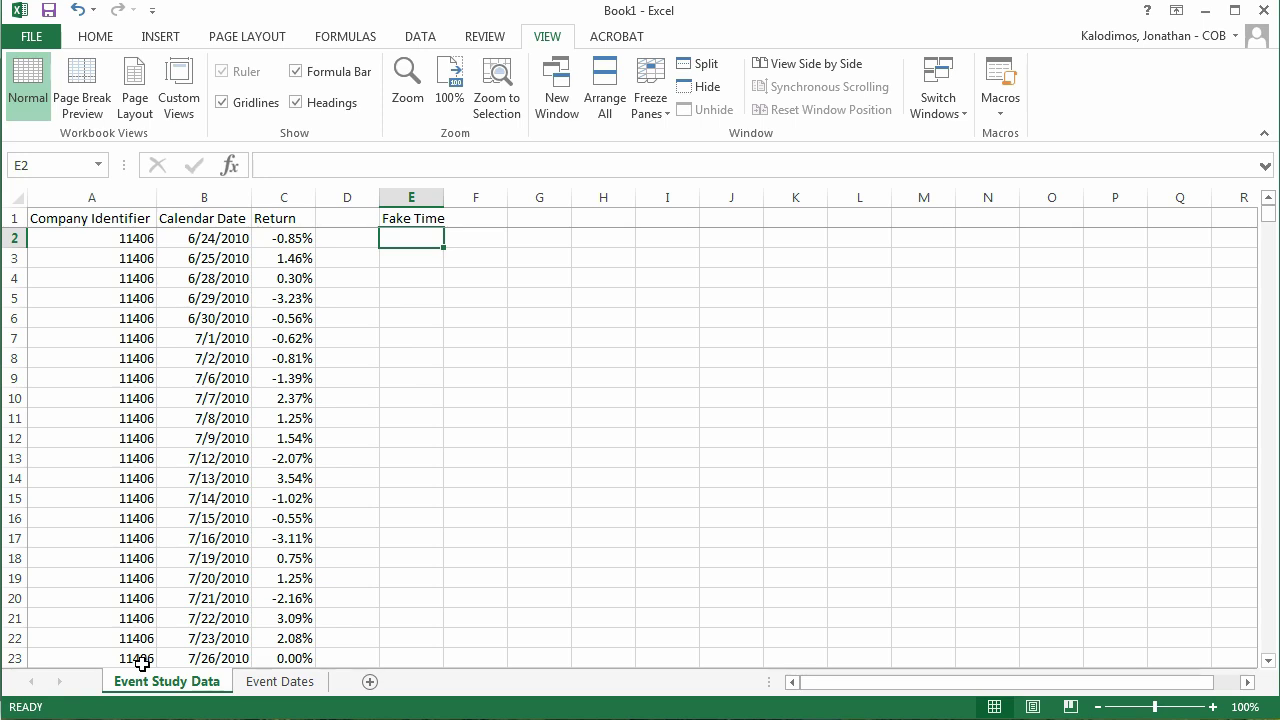
type("=1")
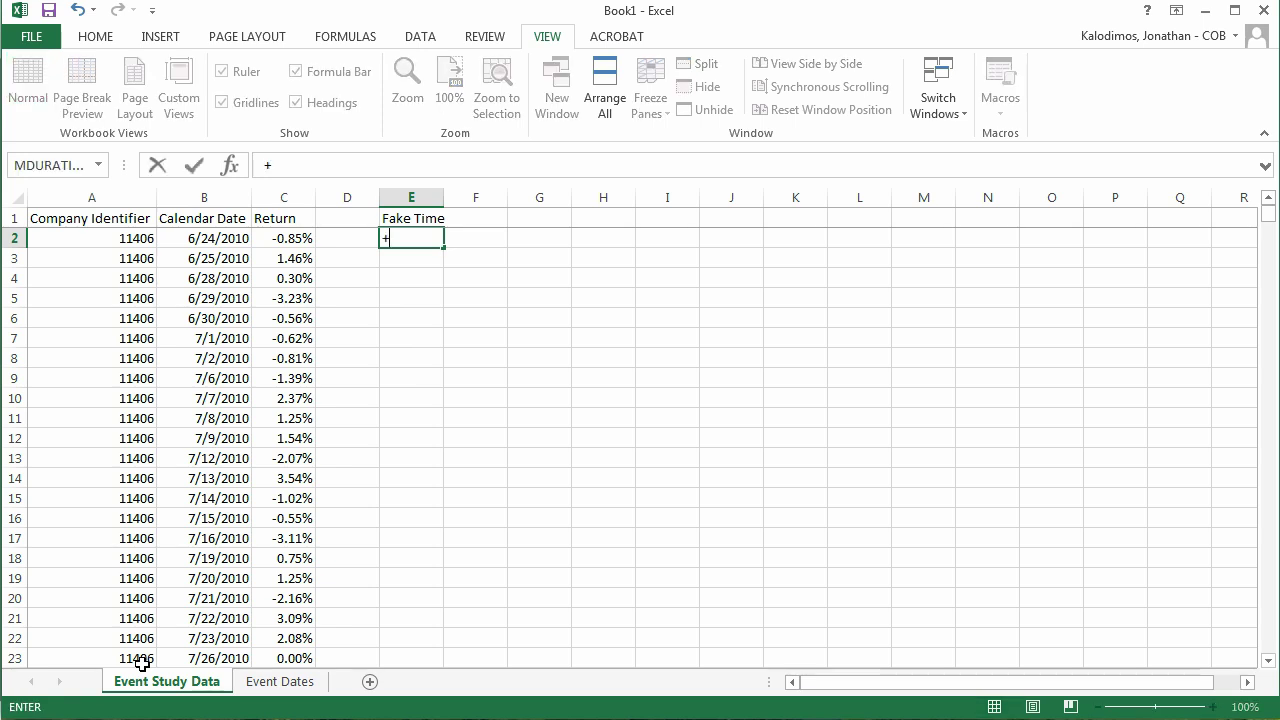
key("Return")
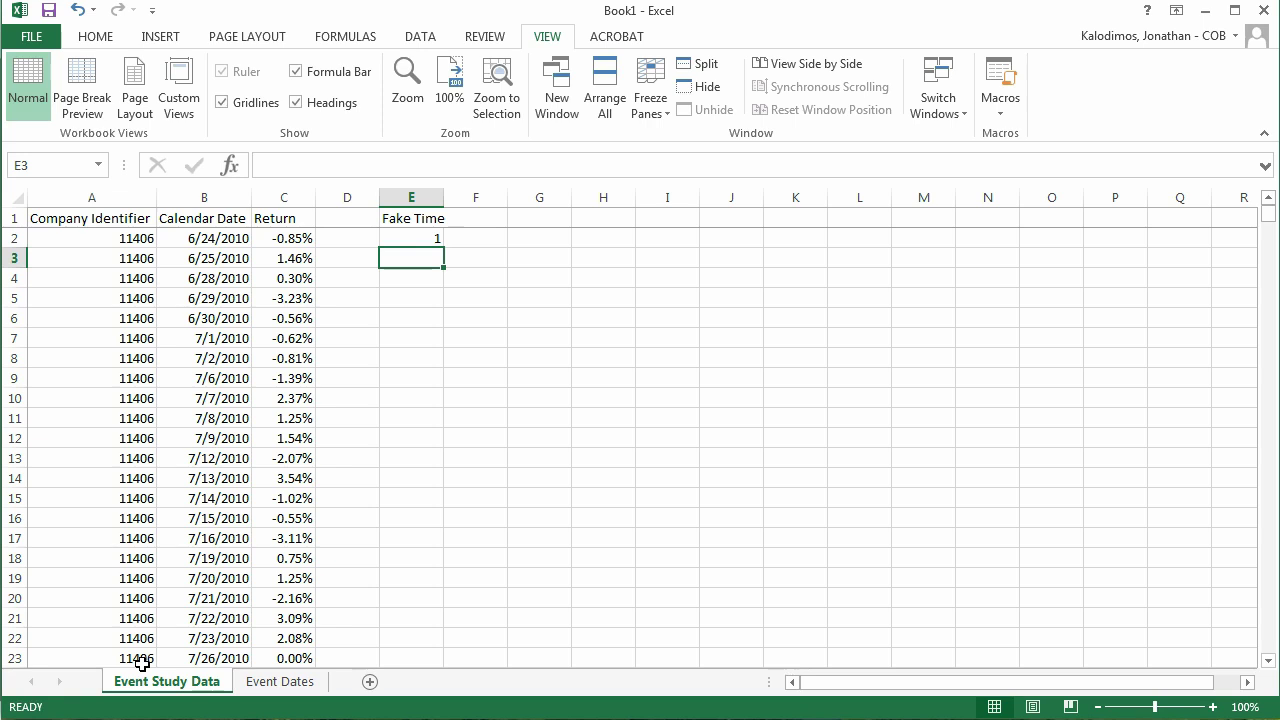
Enter the formula +E2+1 in E3 and fill it down the Fake Time column to row 673.
type("+")
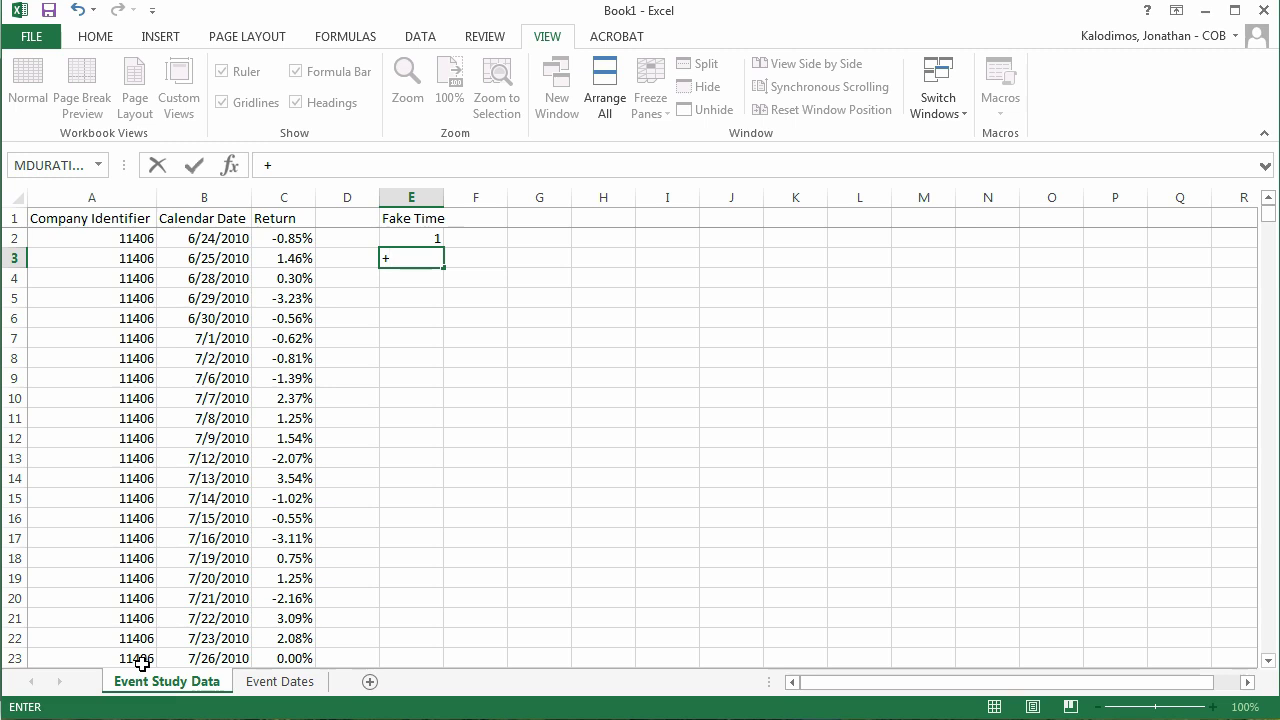
key("Up")
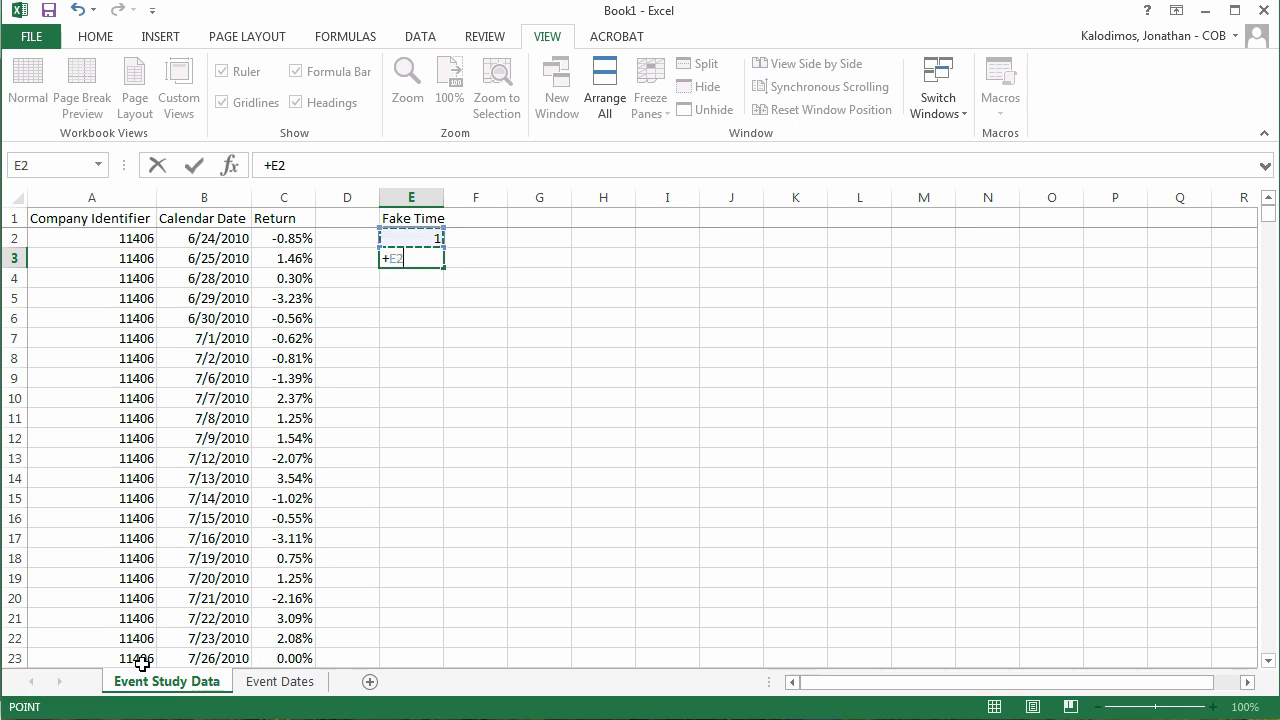
type("+")
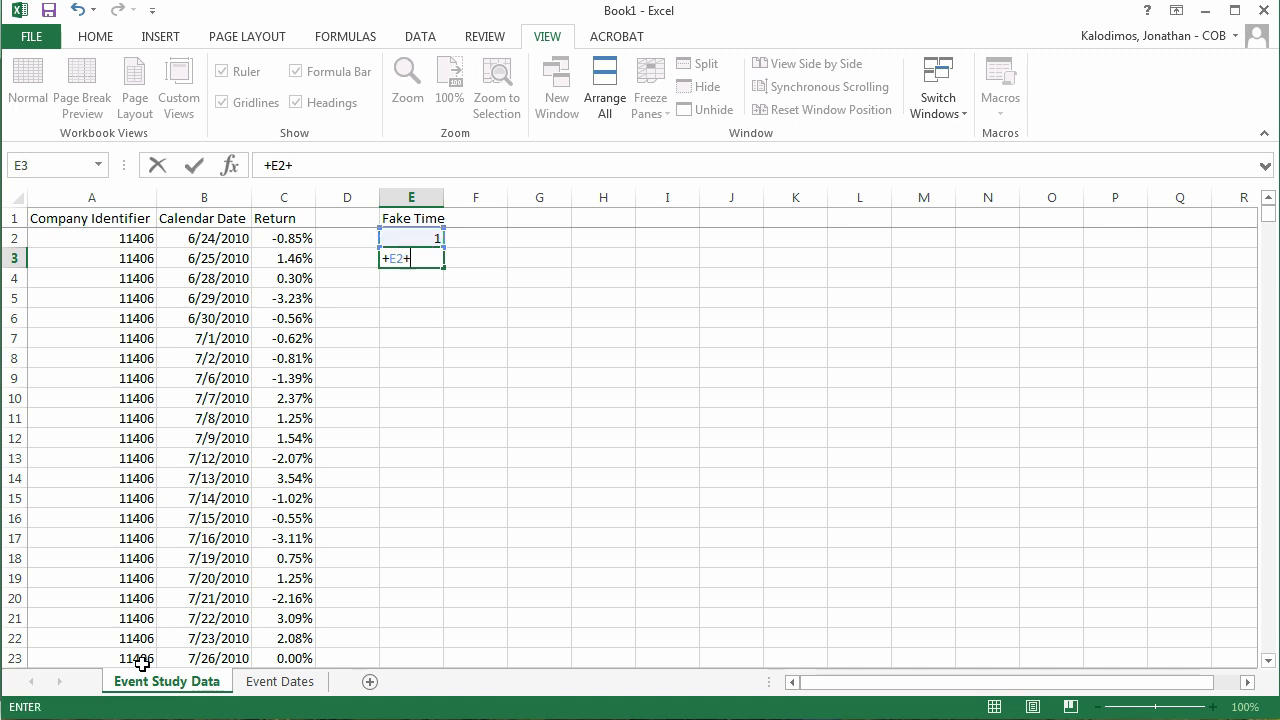
type("1")
key("Return")
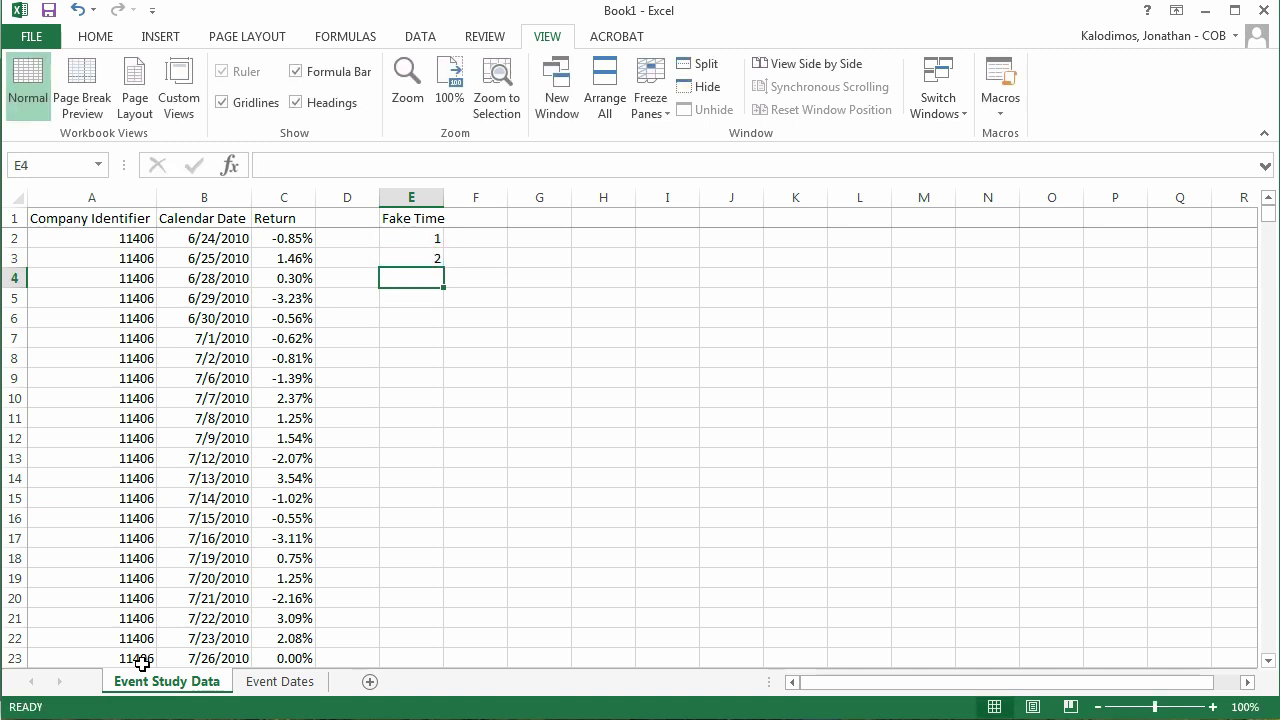
left_click(438, 258)
left_click_drag(444, 267, 426, 605)
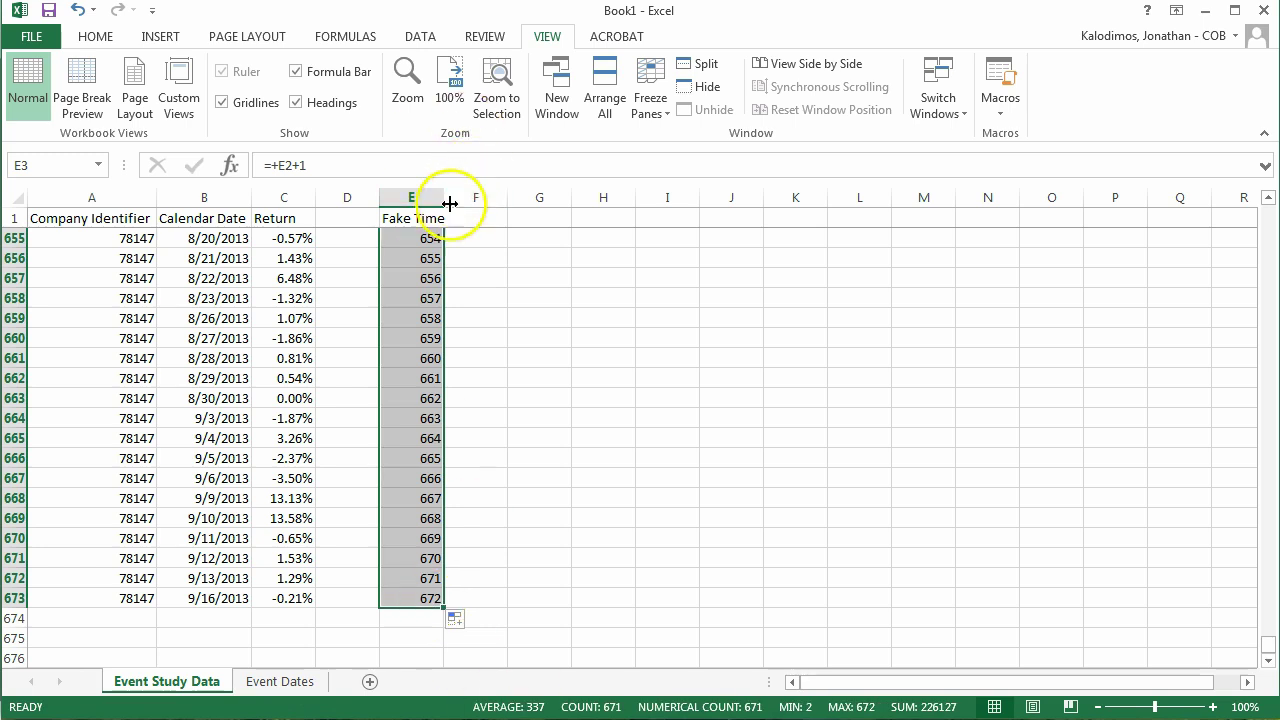
left_click(428, 340)
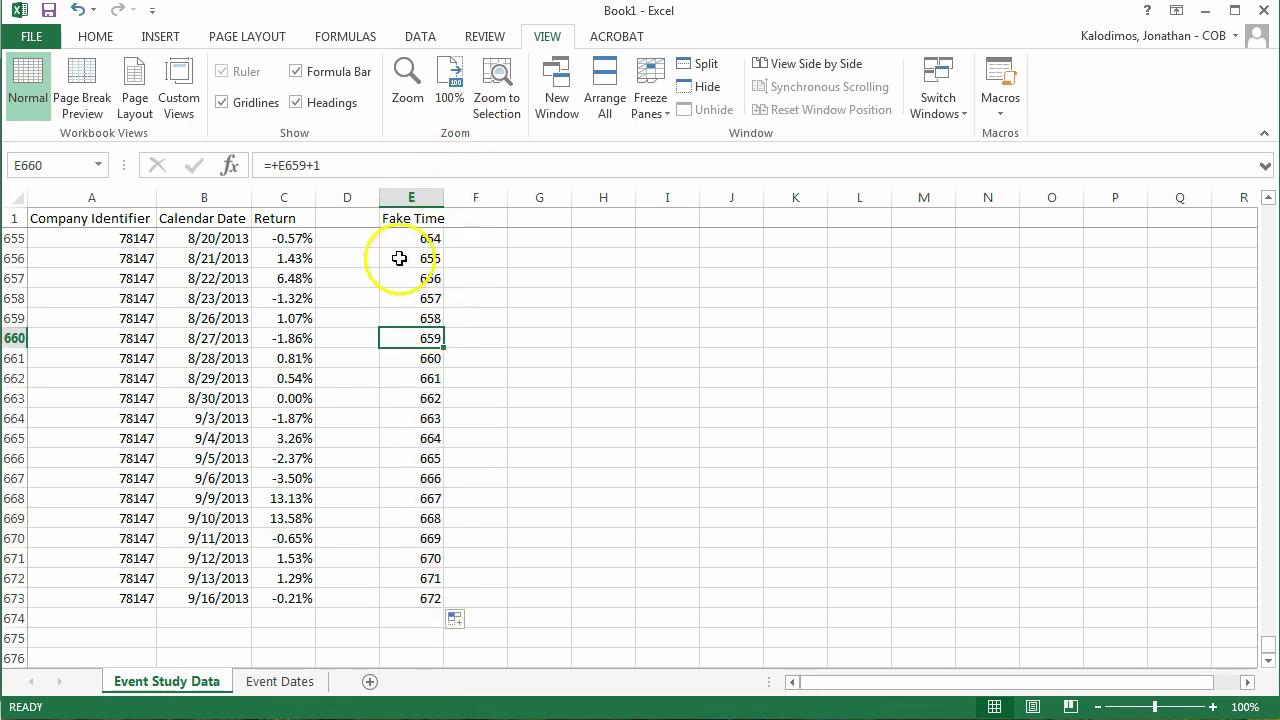
Replace the formulas in the whole Fake Time column with their values by copying column E and pasting values over it.
left_click(411, 200)
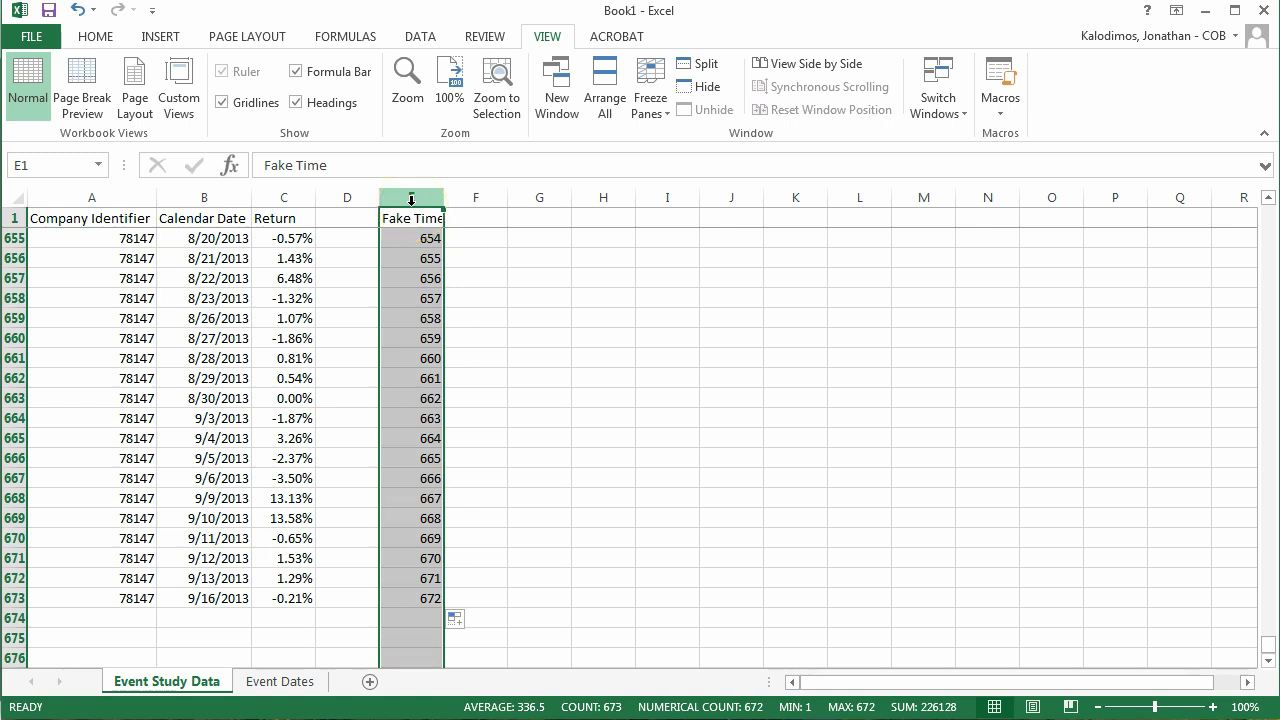
key("ctrl+c")
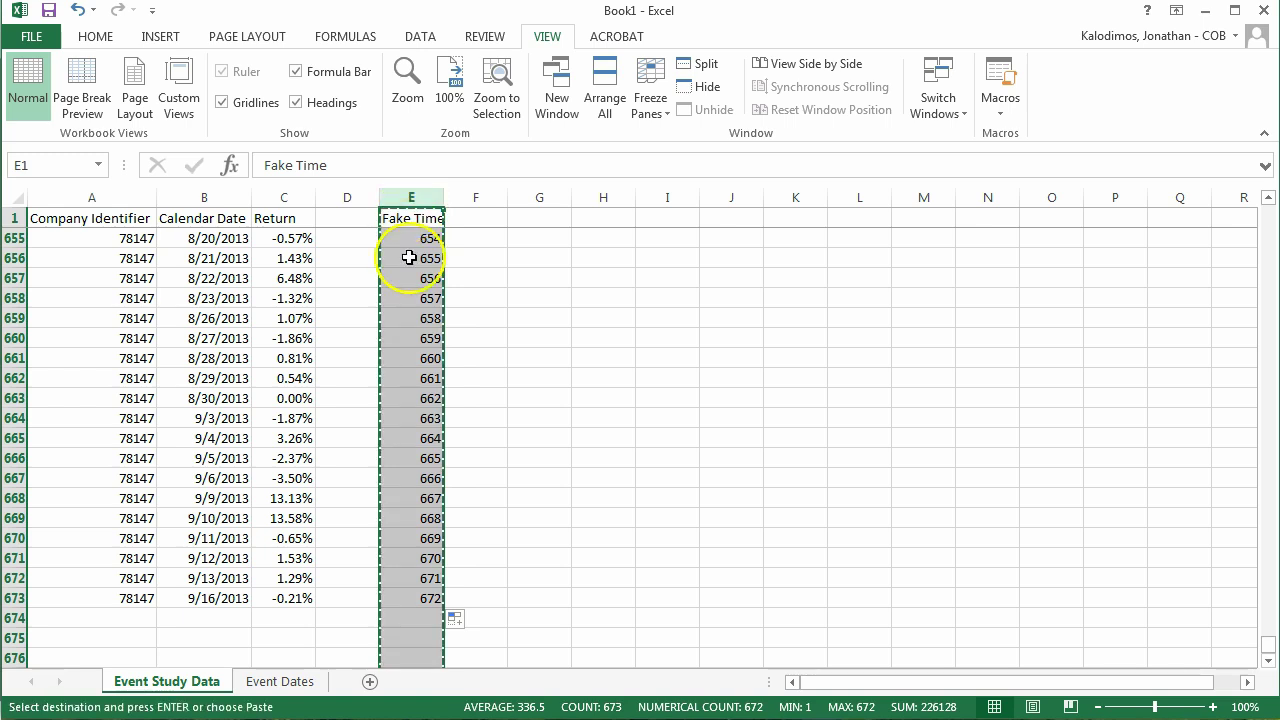
right_click(409, 258)
mouse_move(476, 371)
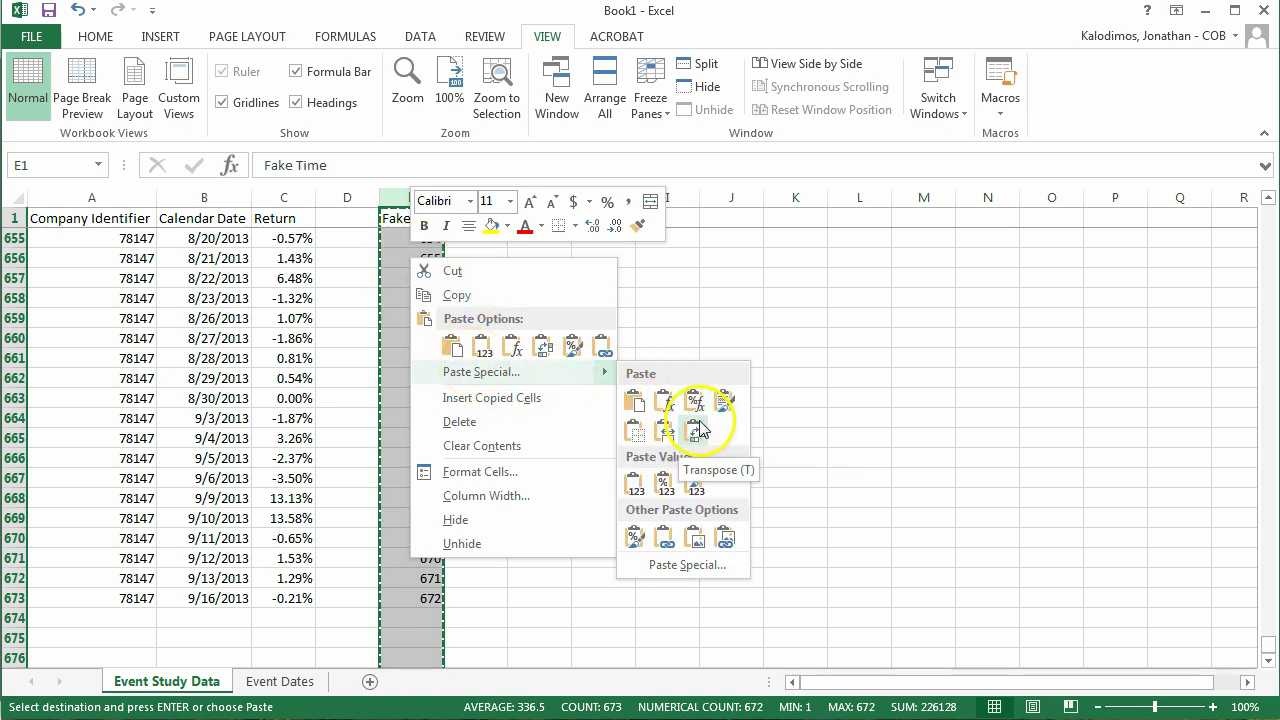
left_click(632, 486)
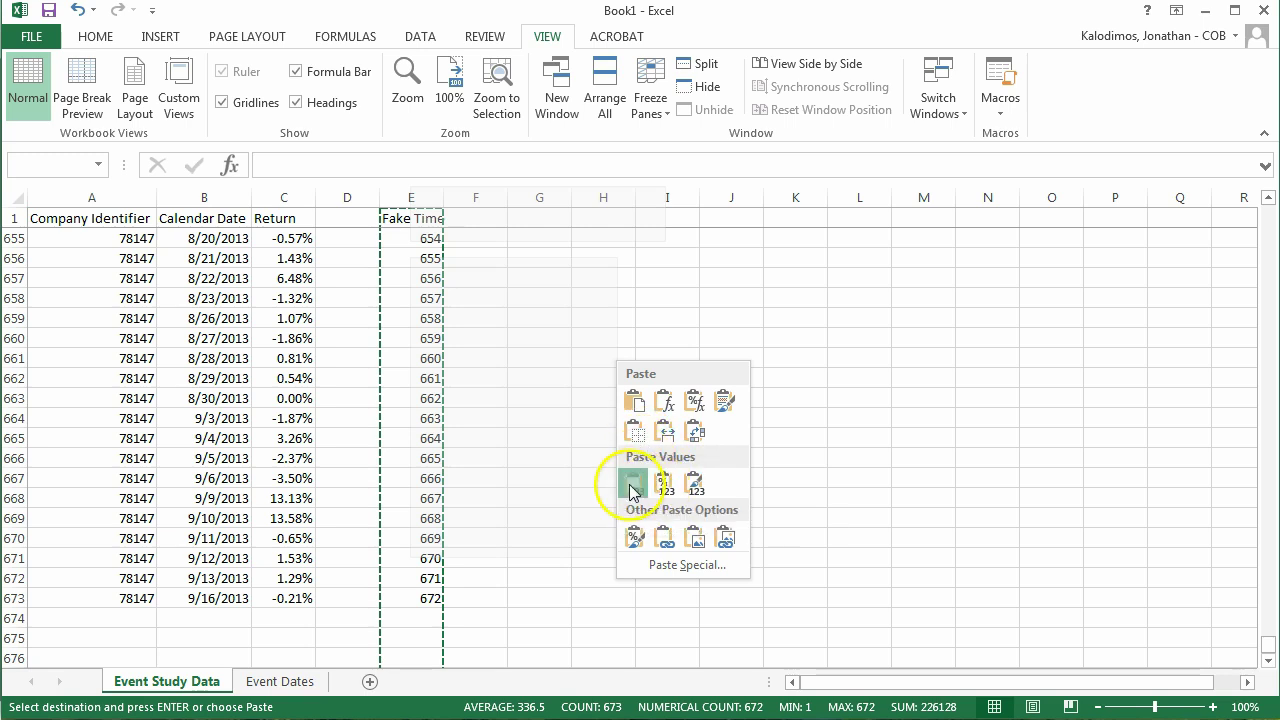
left_click(430, 457)
key("Escape")
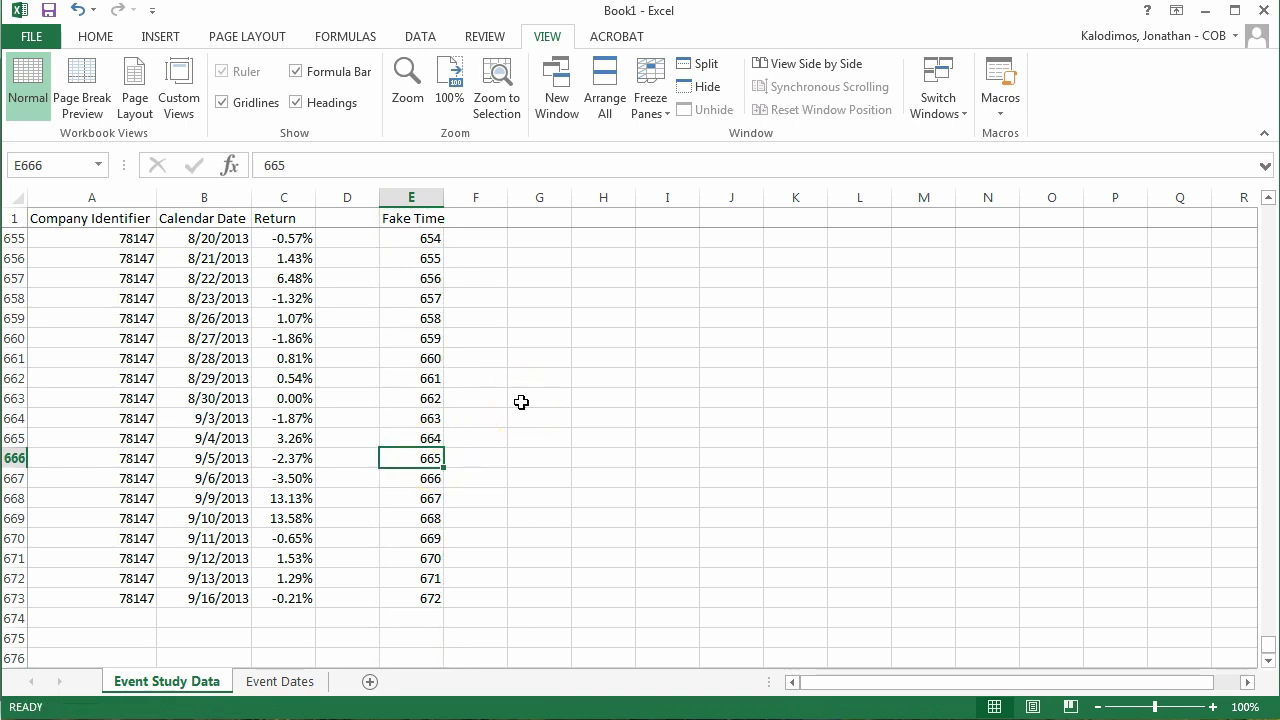
Look up company 11406's event date on the Event Dates sheet and enter its Fake Time value 91 in F92 of Event Study Data.
left_click(487, 407)
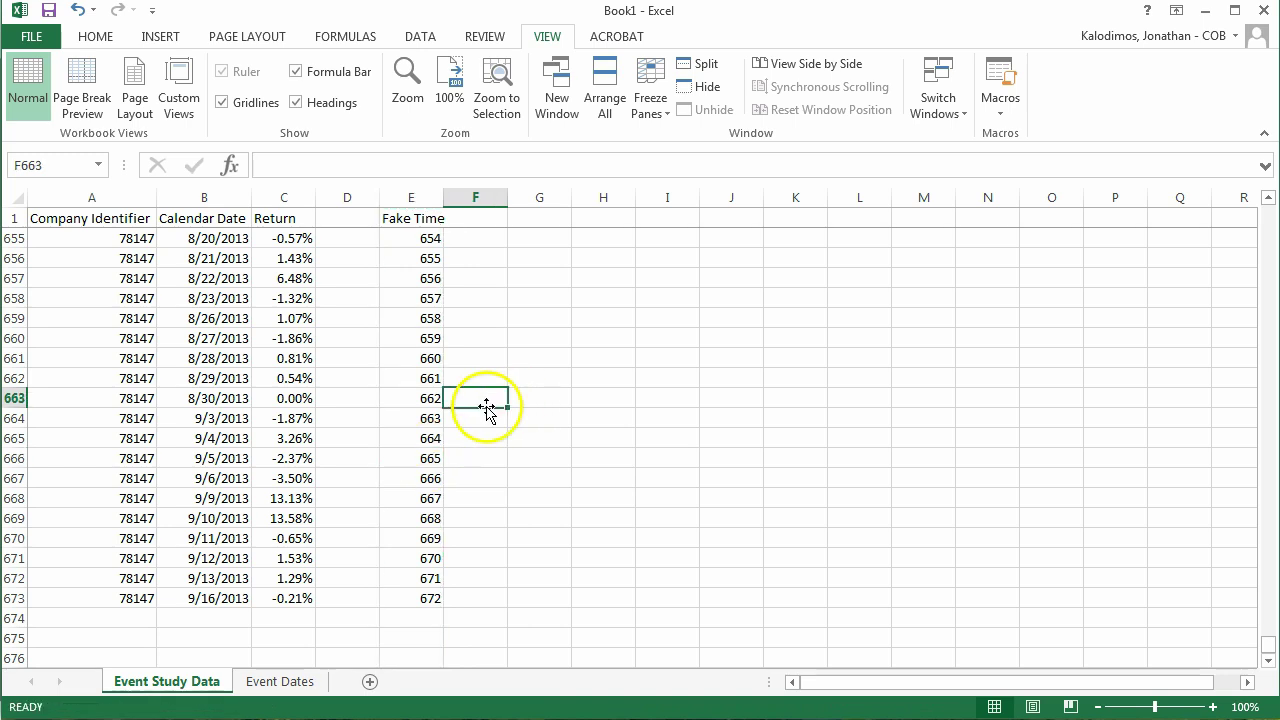
key("ctrl+Up")
key("Down")
key("Up")
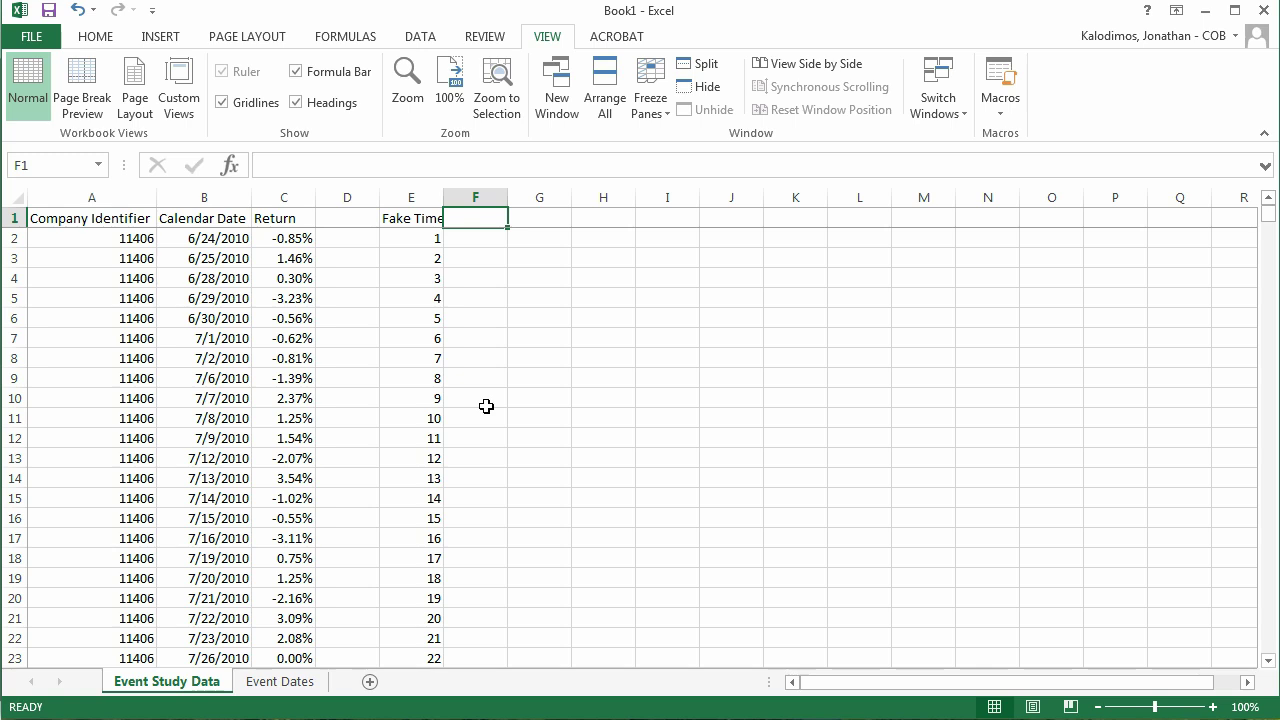
left_click(282, 682)
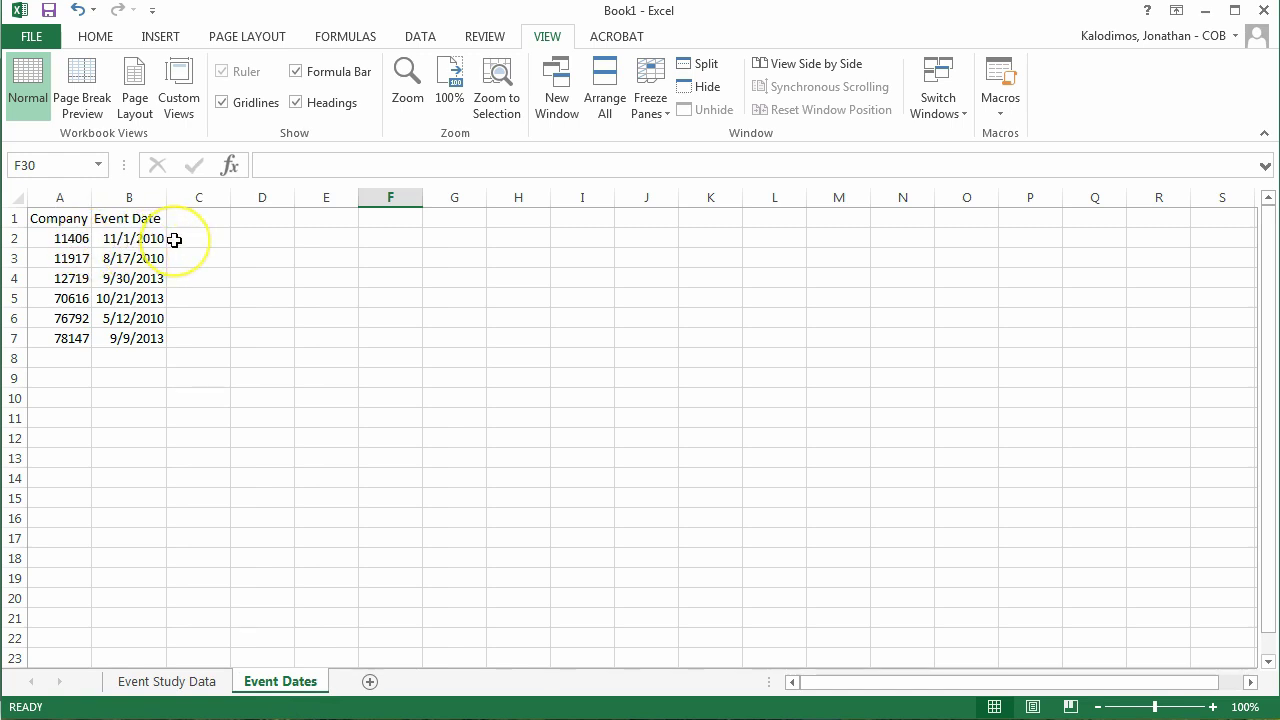
left_click(168, 681)
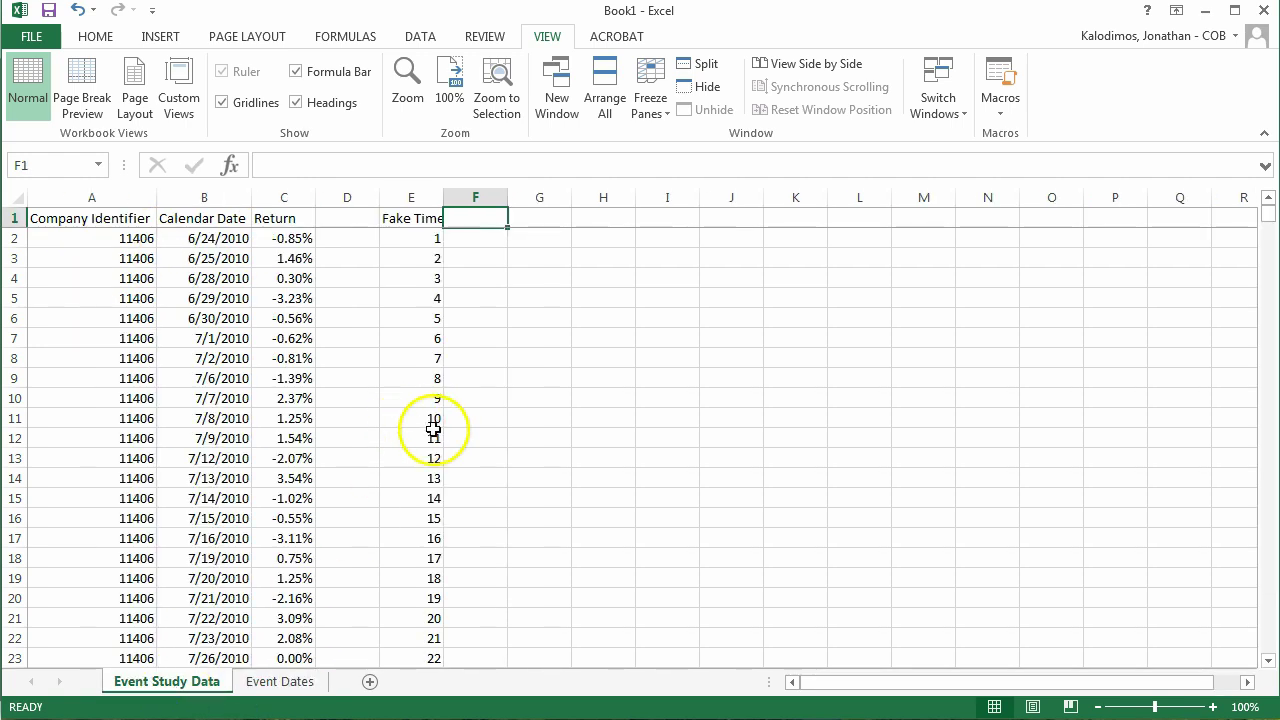
scroll(433, 429, "down", 8)
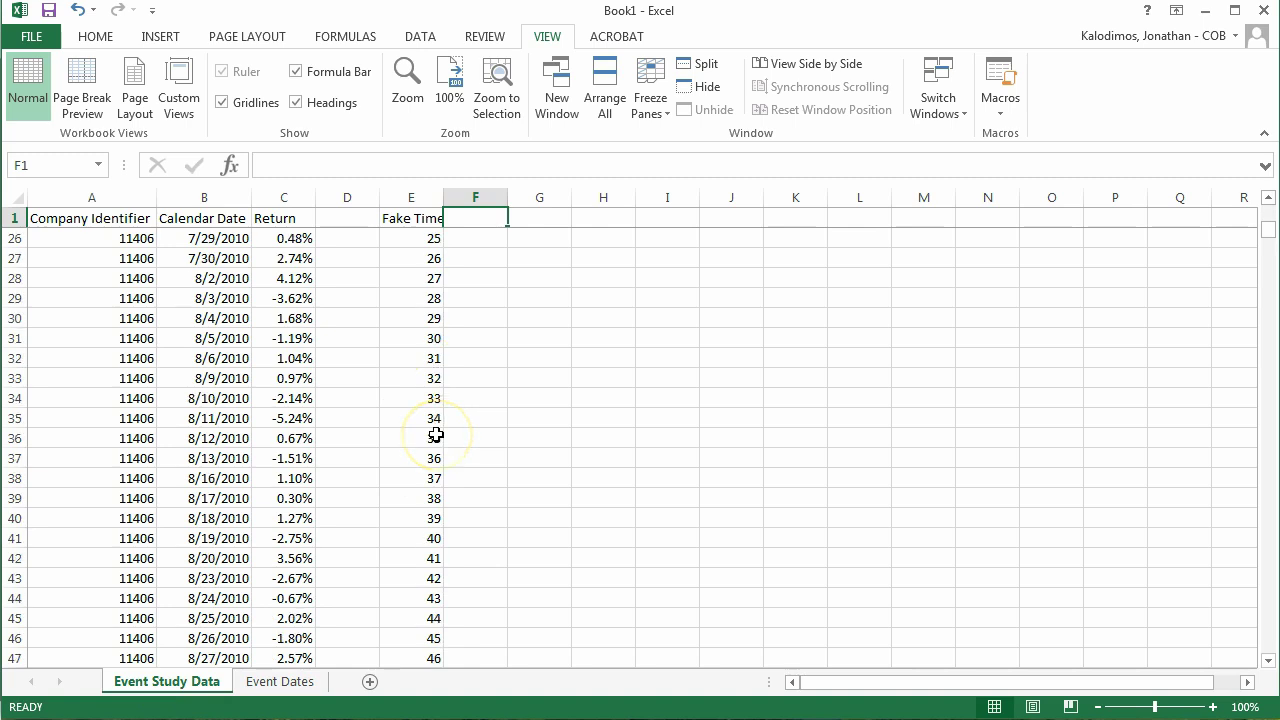
scroll(436, 435, "down", 11)
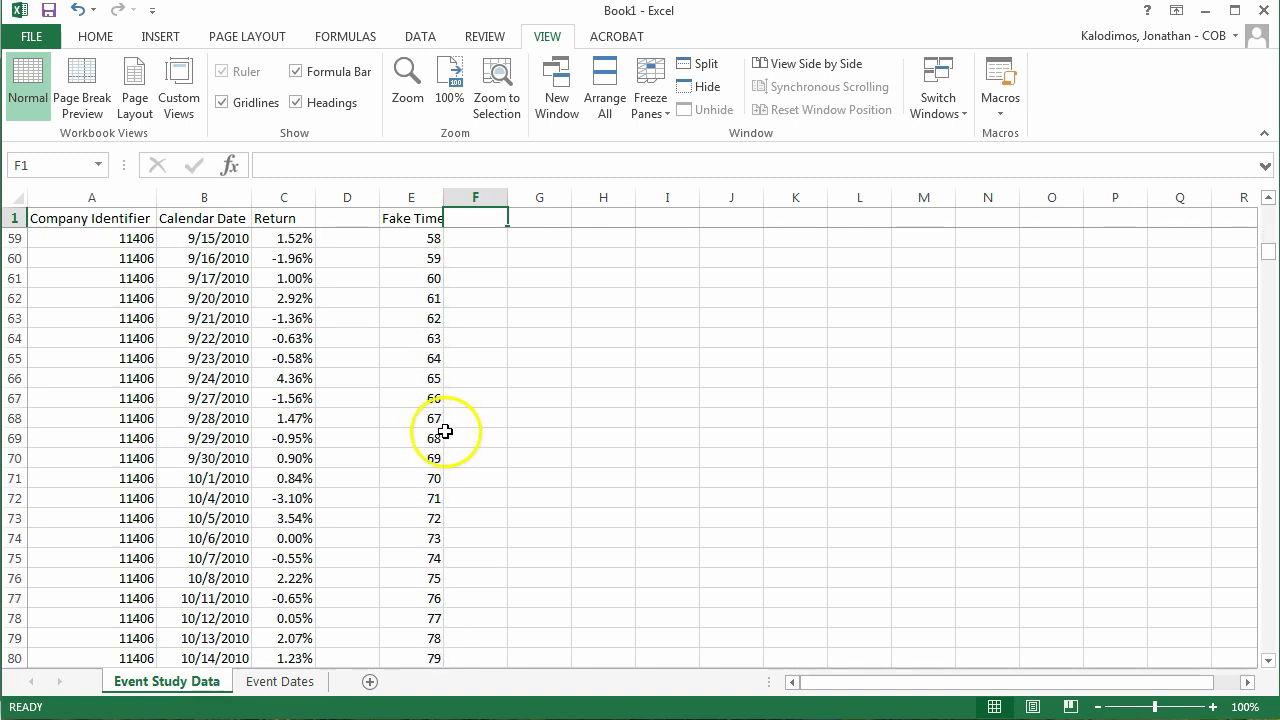
scroll(445, 431, "down", 9)
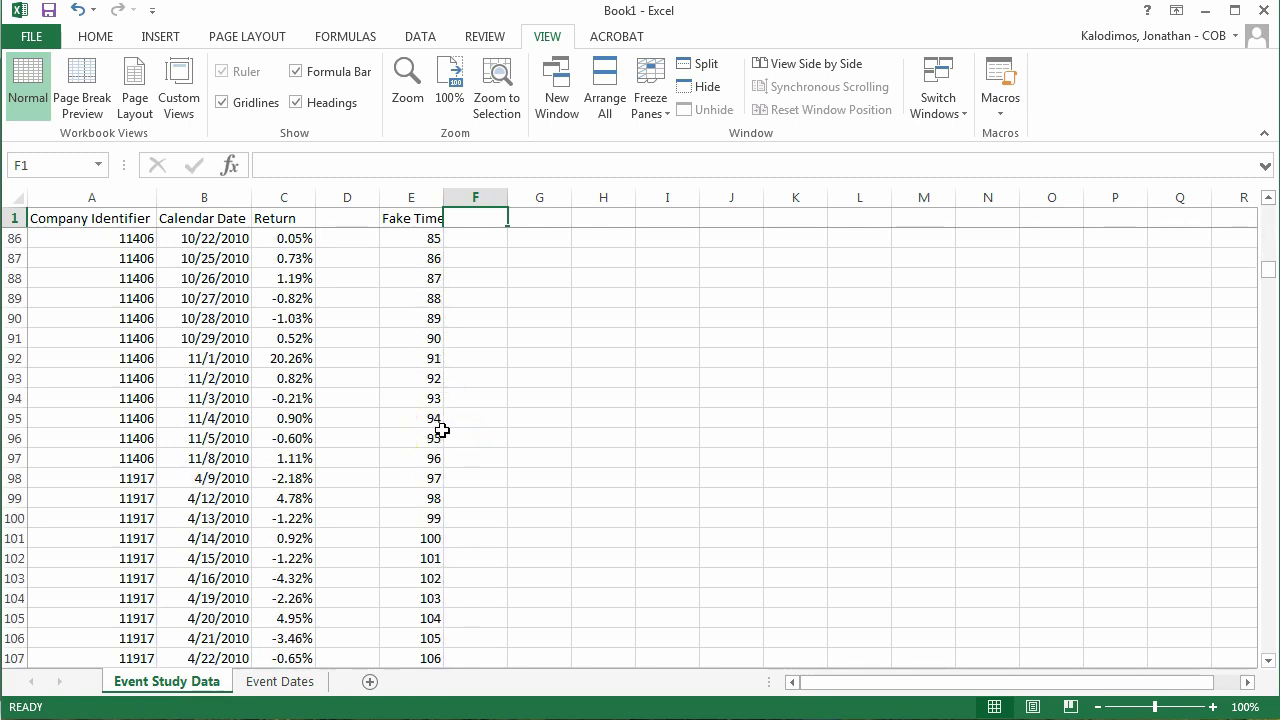
left_click(490, 356)
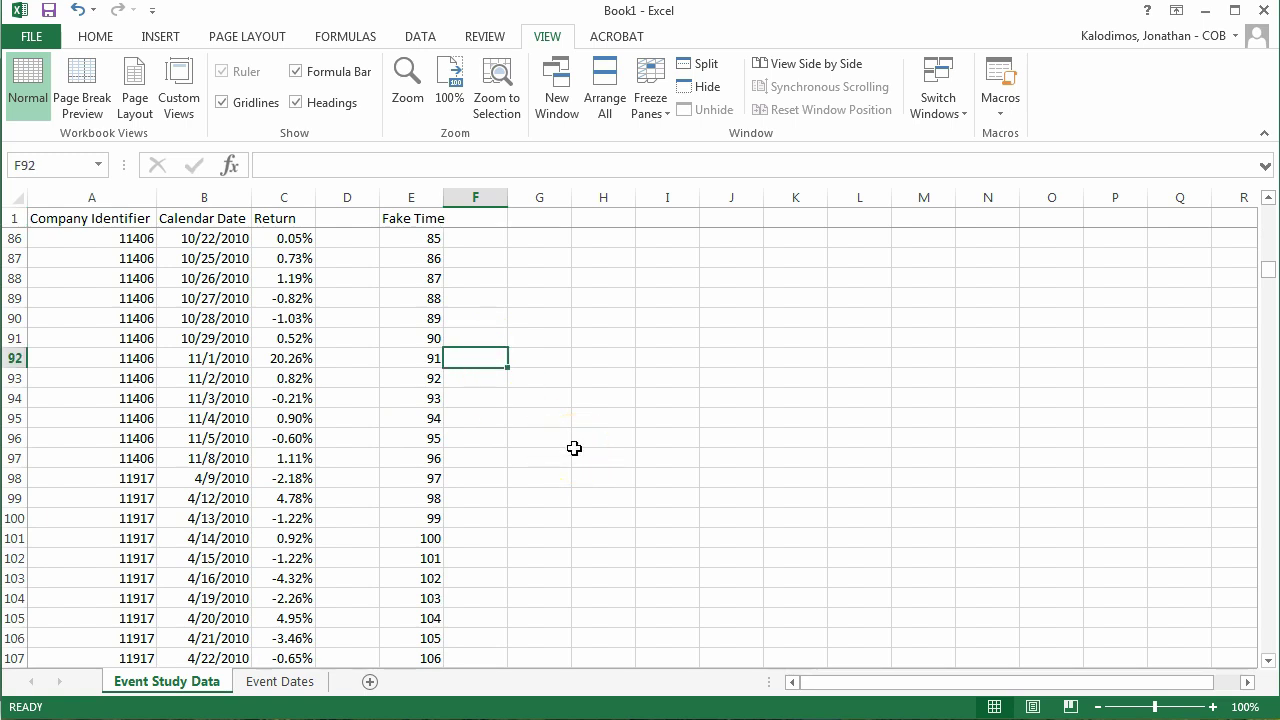
type("91")
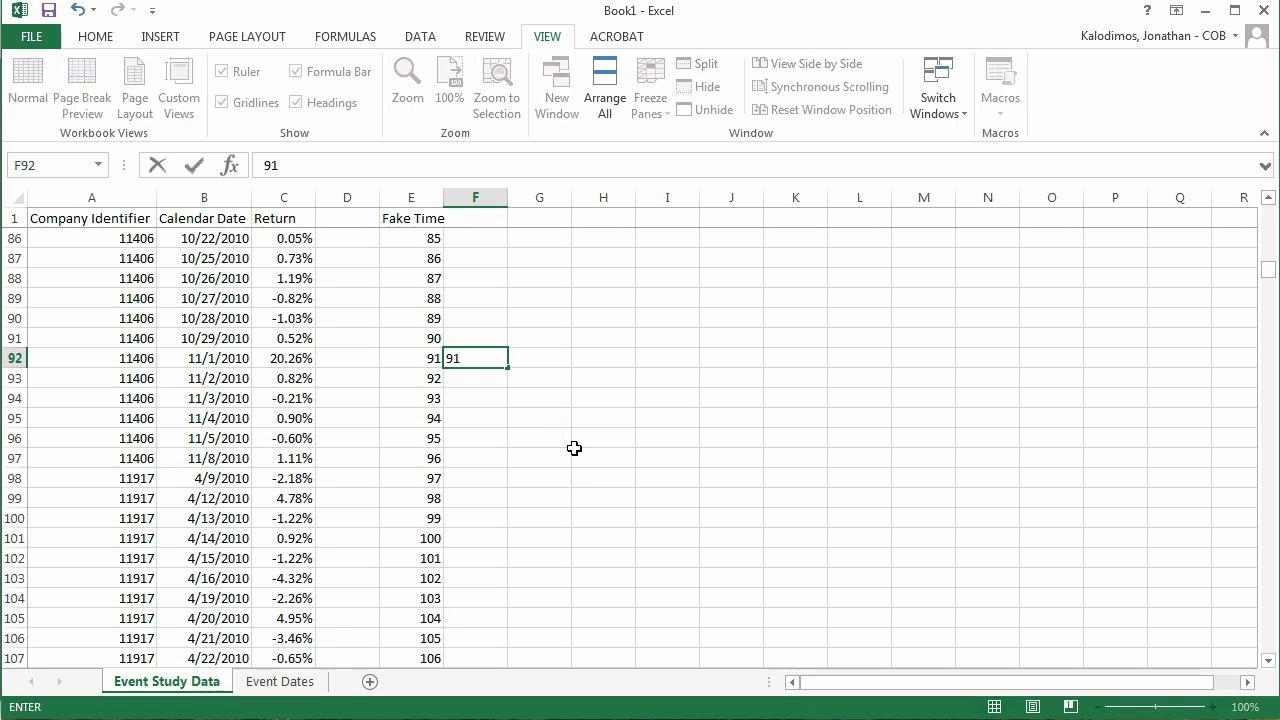
key("Return")
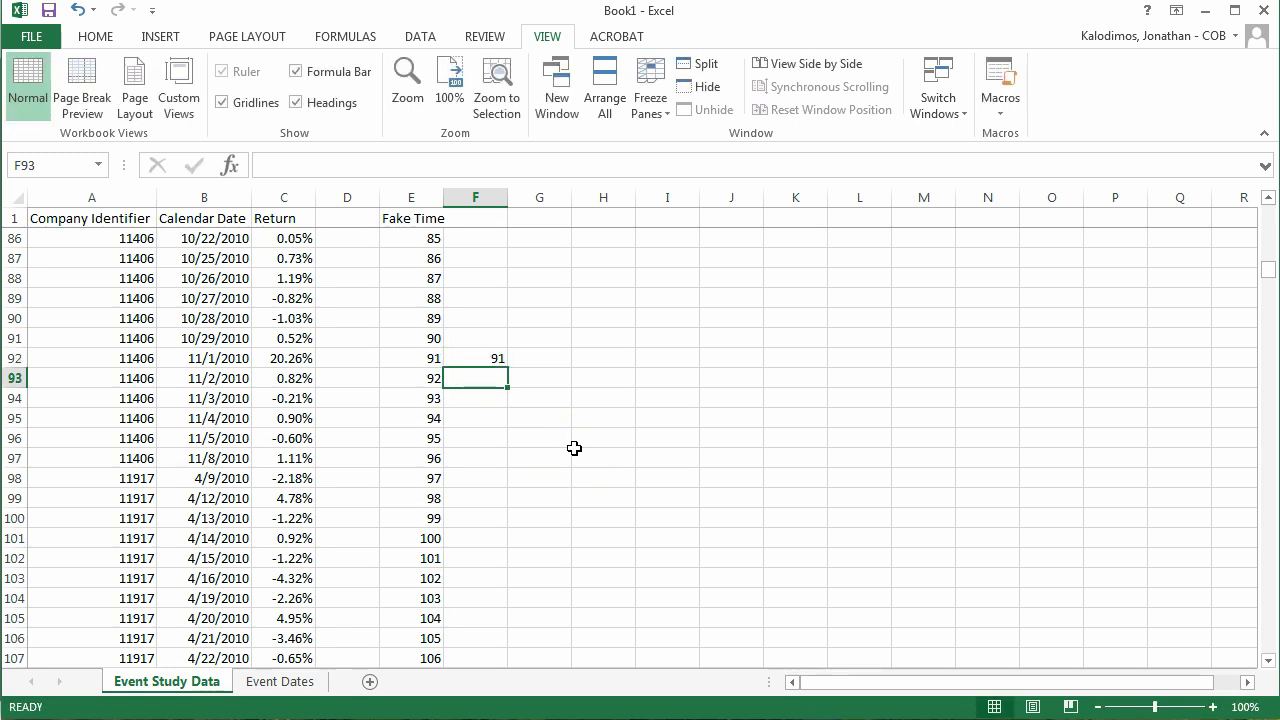
Copy the 91 in F92 to every row of company 11406, filling F2 through F97.
key("Up")
key("ctrl+c")
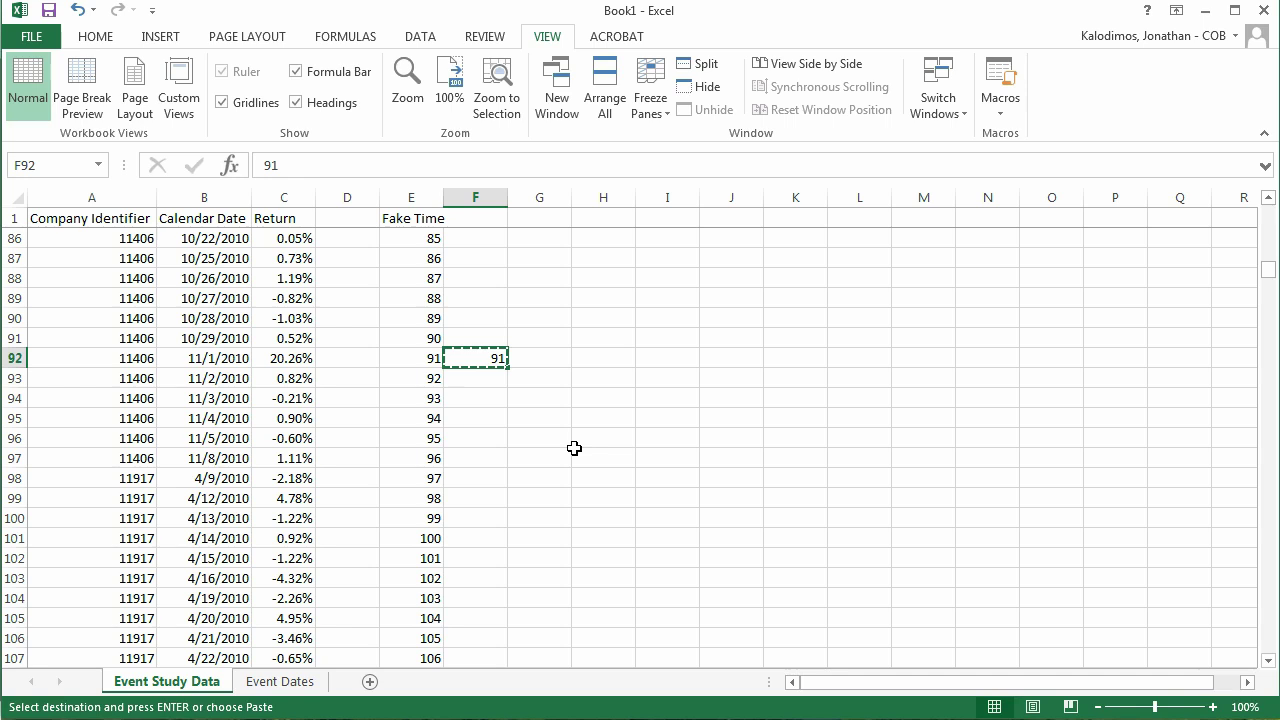
key("Down")
key("Down")
key("Down")
key("Down")
key("Down")
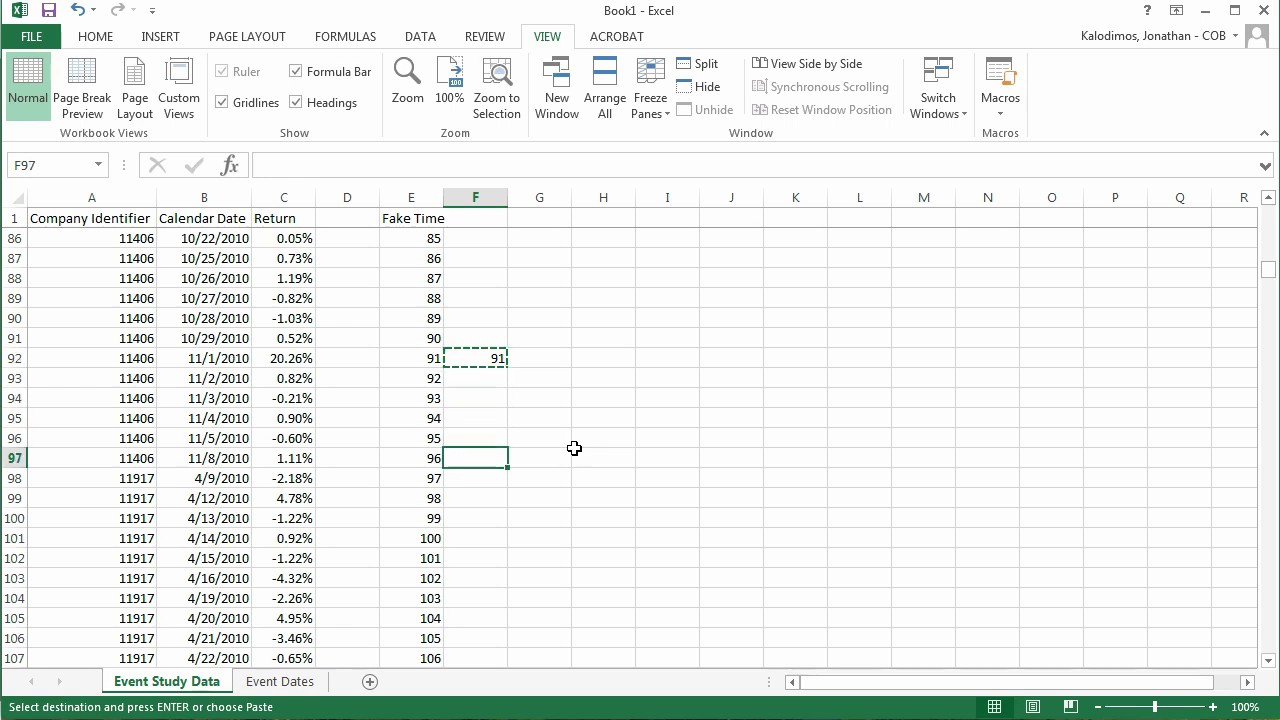
key("Down")
key("Down")
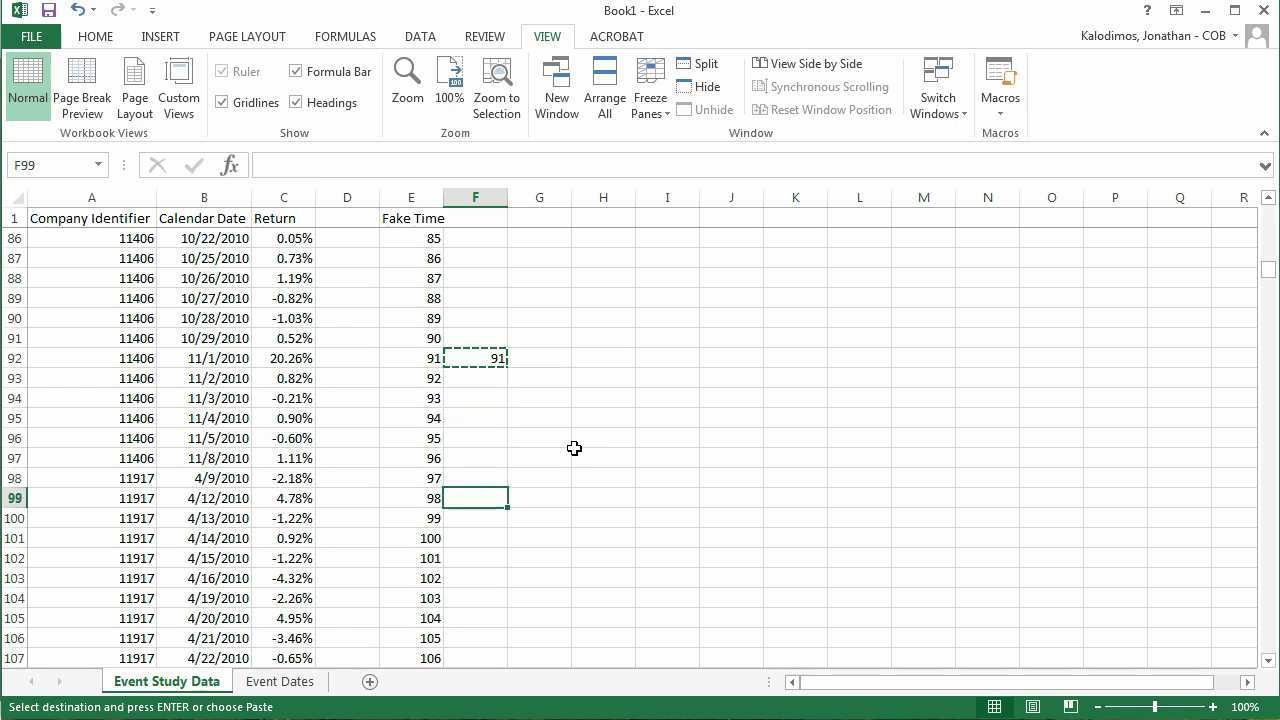
left_click(483, 457)
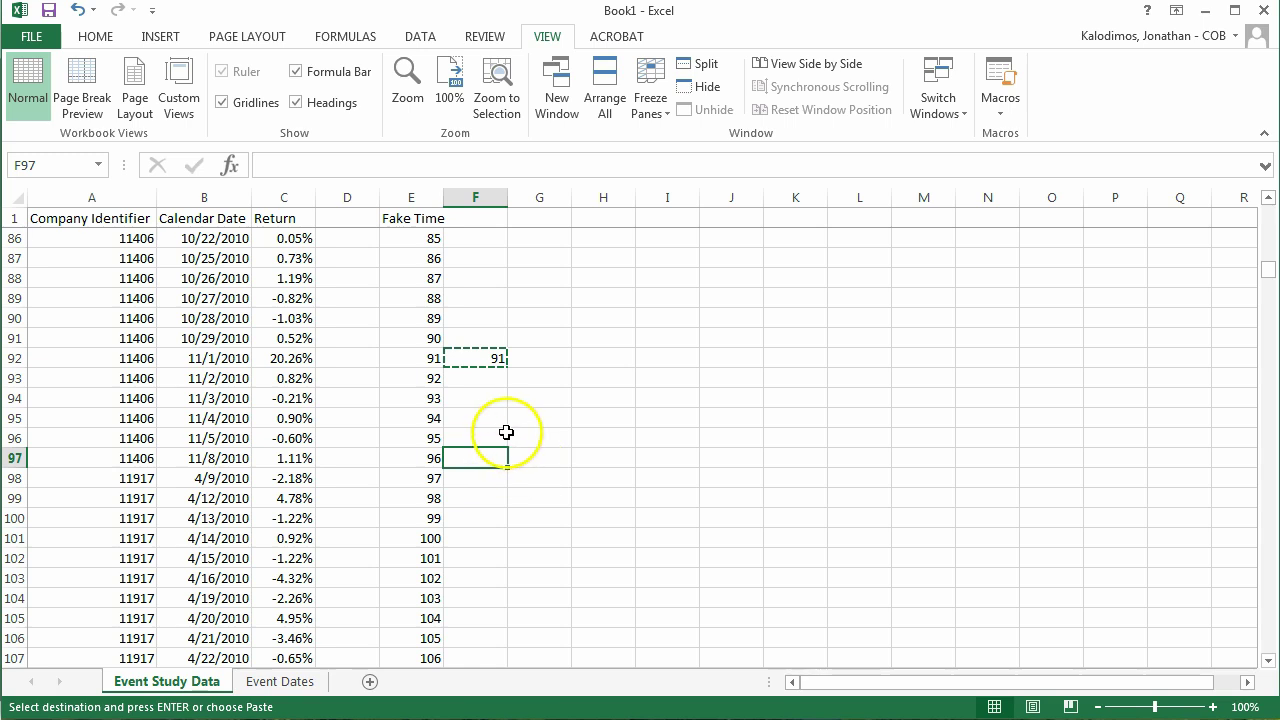
scroll(495, 416, "up", 10)
scroll(495, 416, "up", 18)
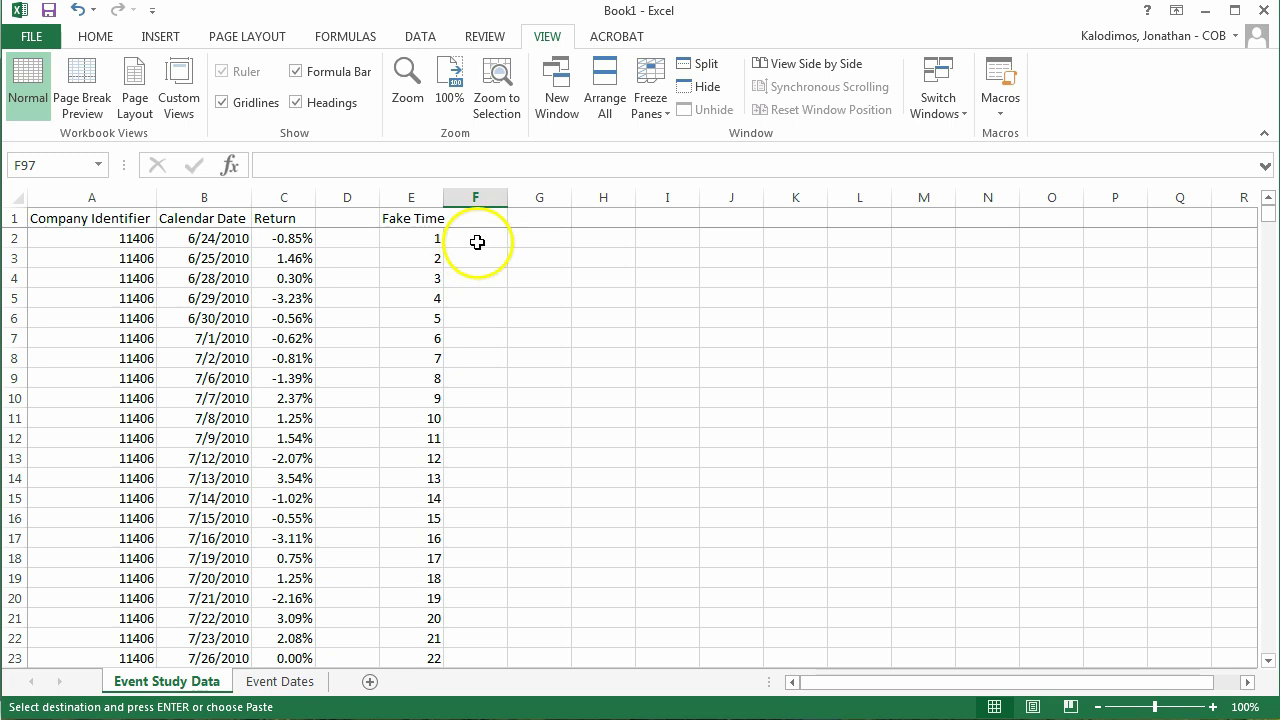
left_click(475, 241, "shift")
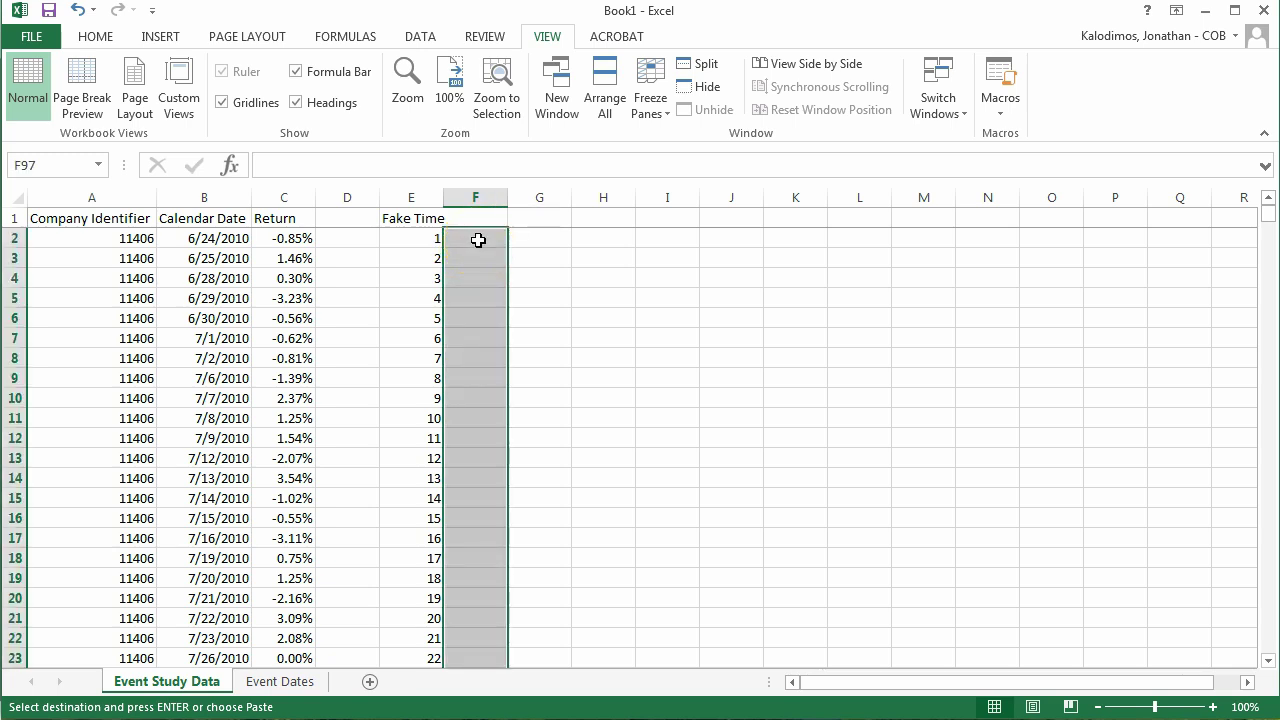
key("ctrl+v")
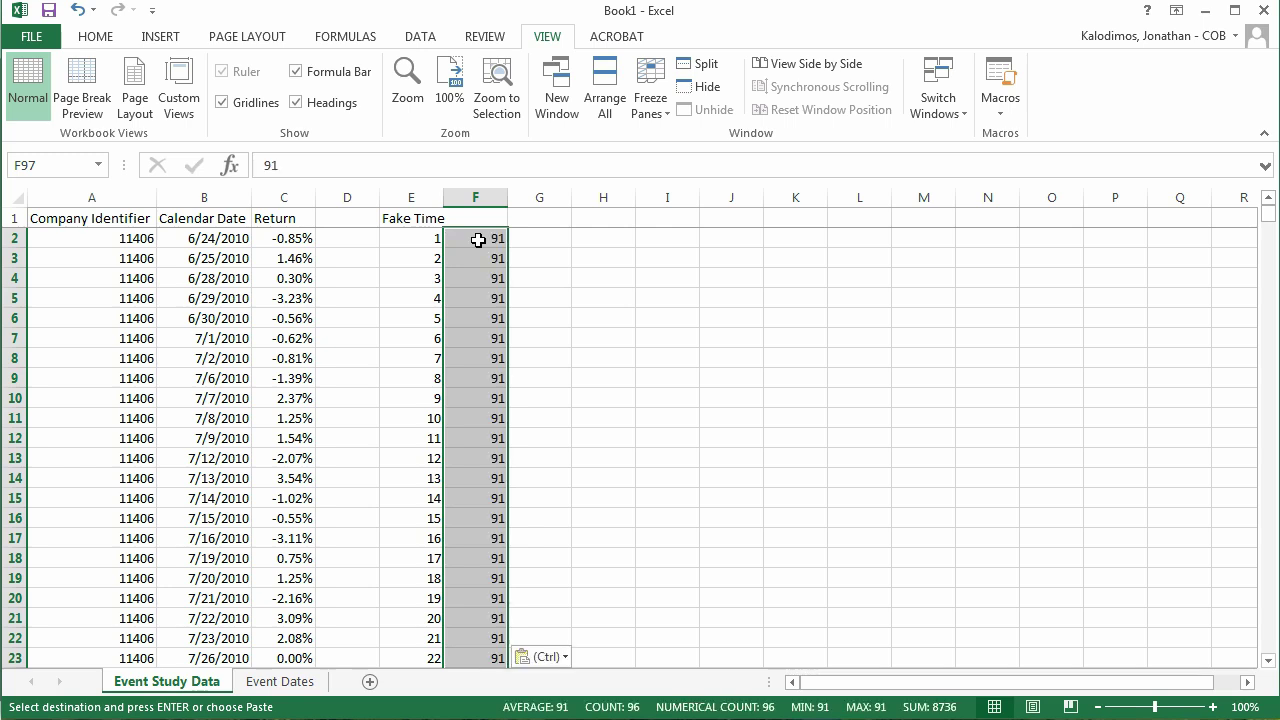
Enter the header "Fake Time Event Date" in F1 and autofit the widths of columns E and F.
left_click(463, 221)
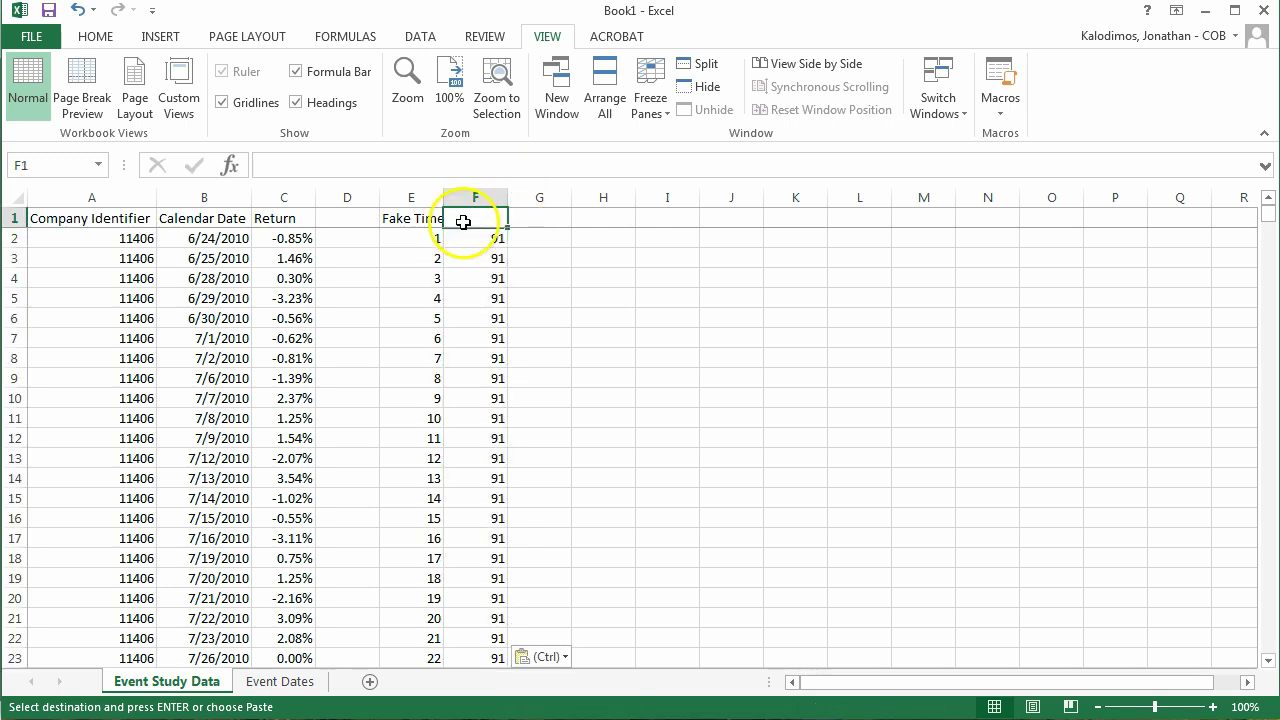
type("Fake Ti")
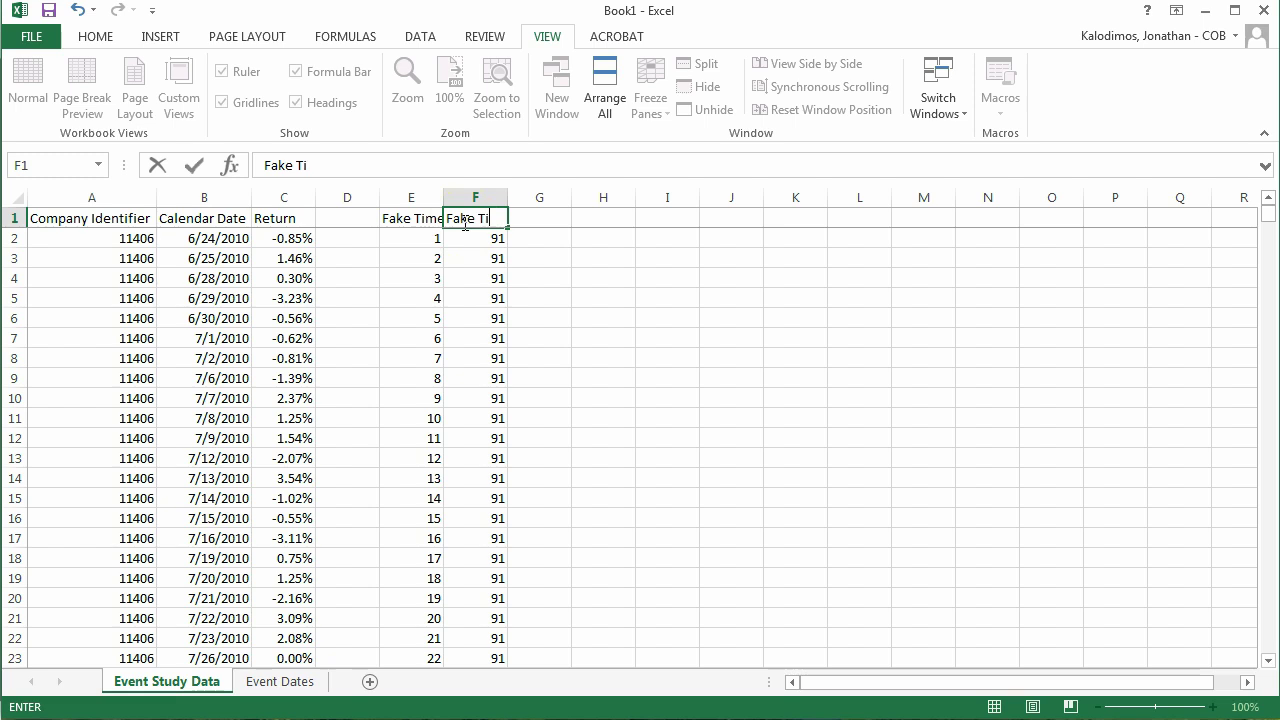
type("me")
key("BackSpace")
type("me Event Date")
key("Return")
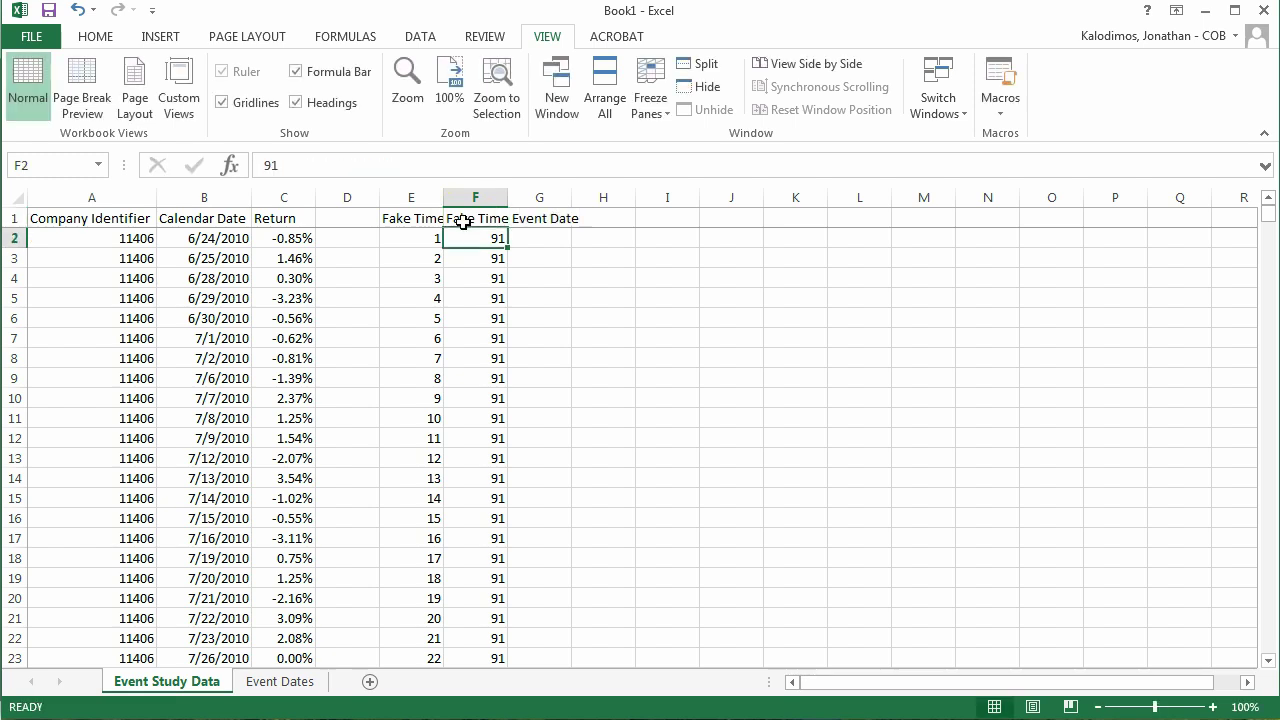
double_click(444, 197)
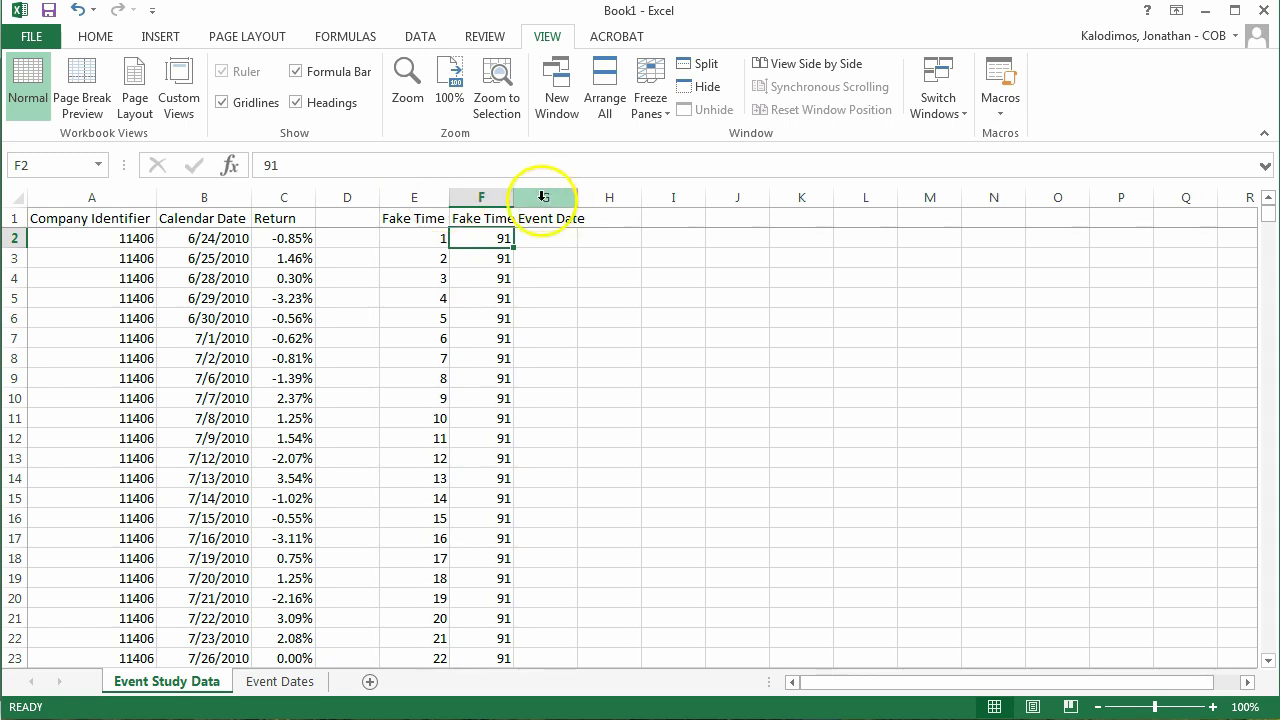
double_click(510, 197)
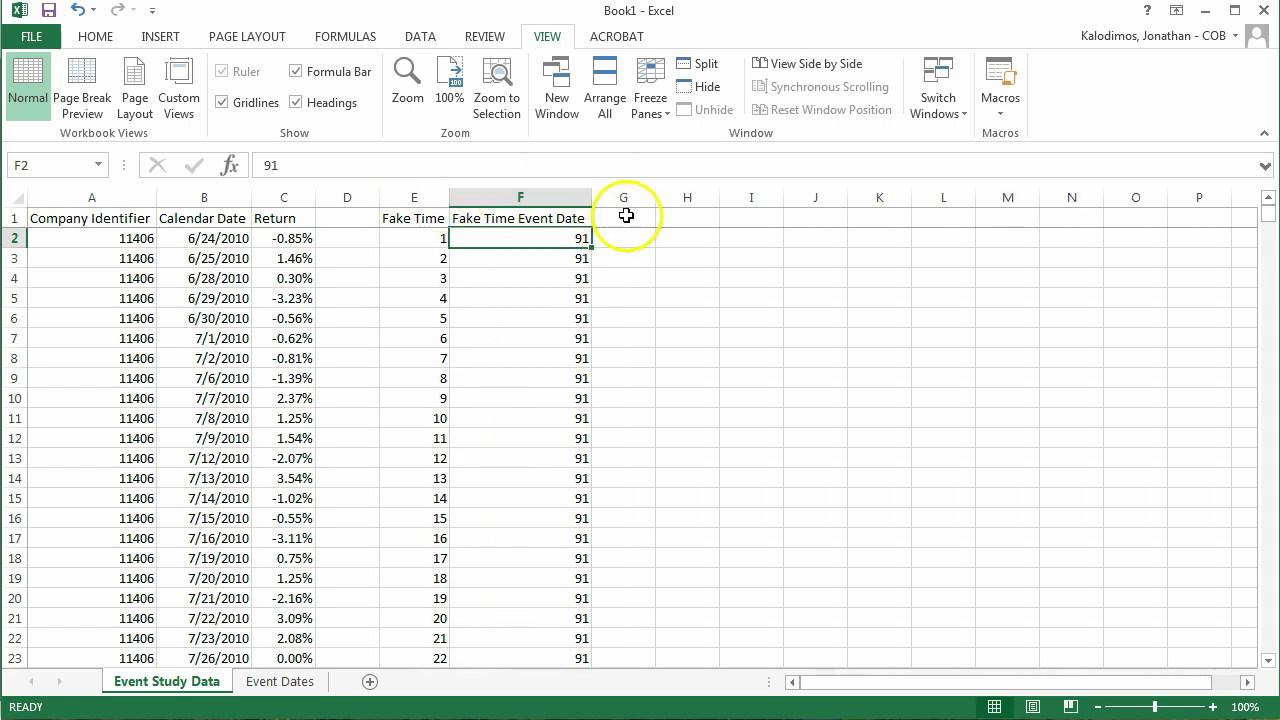
Enter the header "Event Time" in G1 and the formula +E2-F2 in G2.
left_click(626, 216)
type("Event Time")
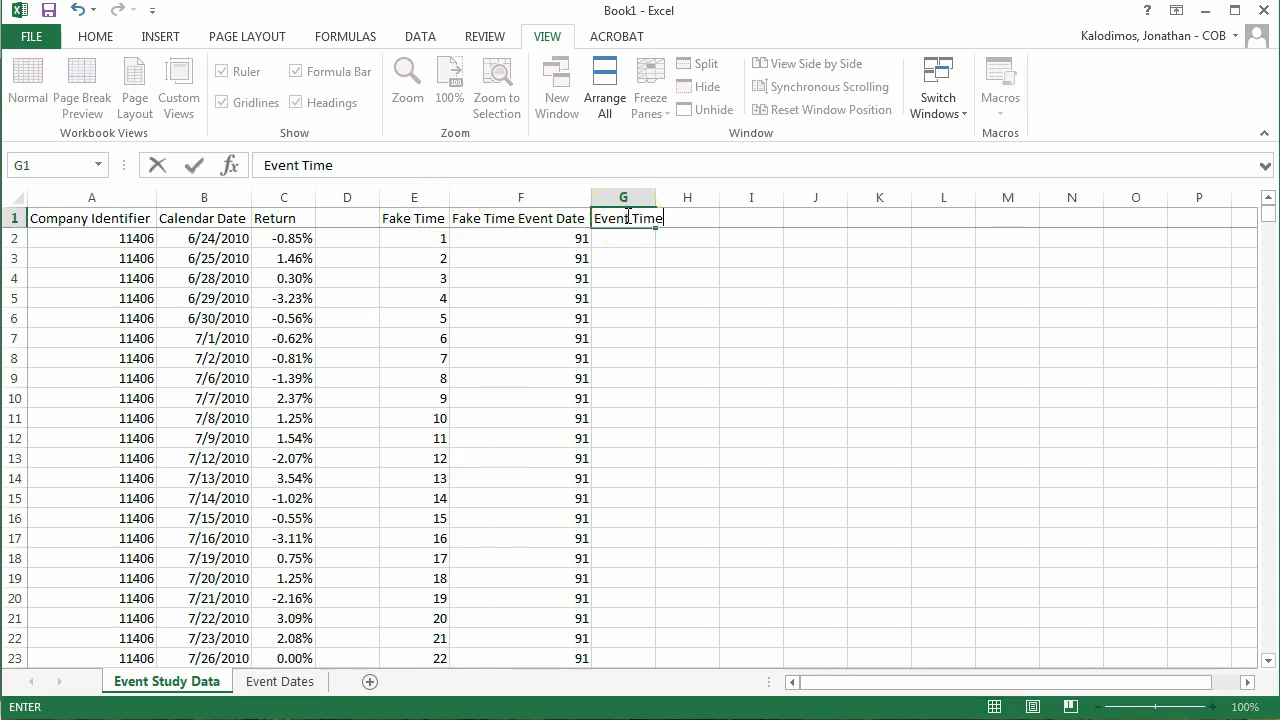
key("Return")
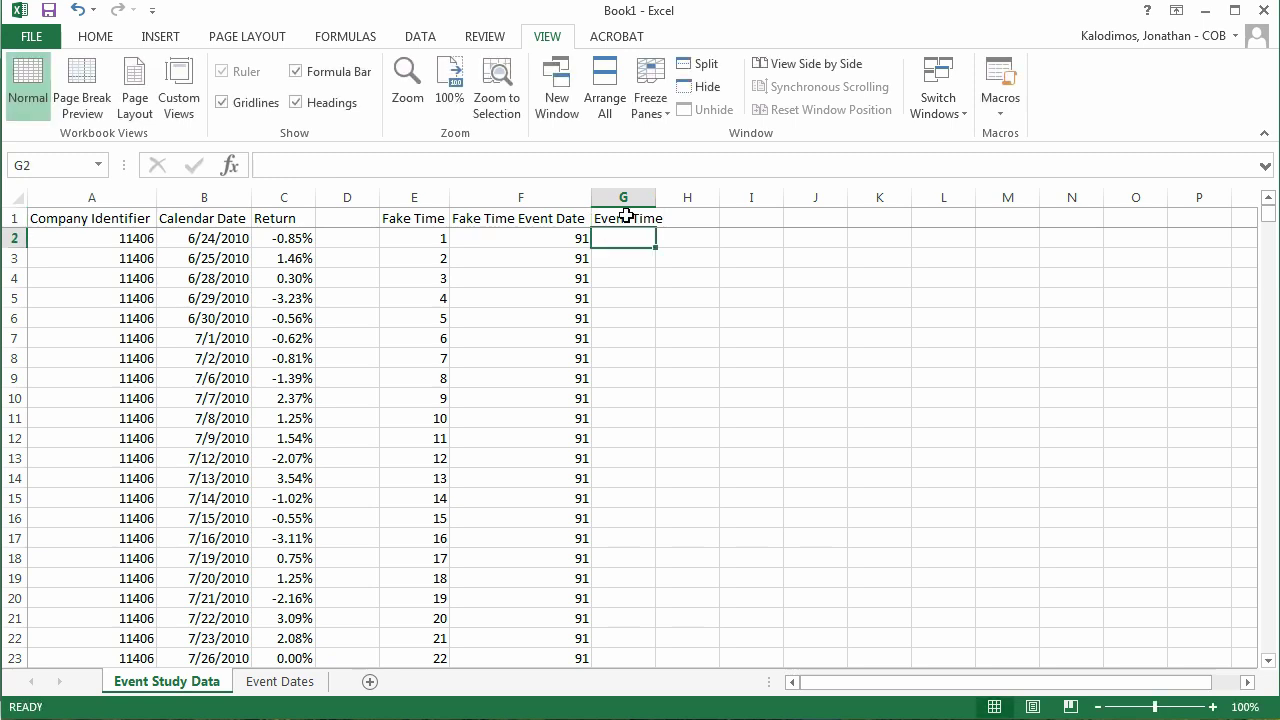
type("+")
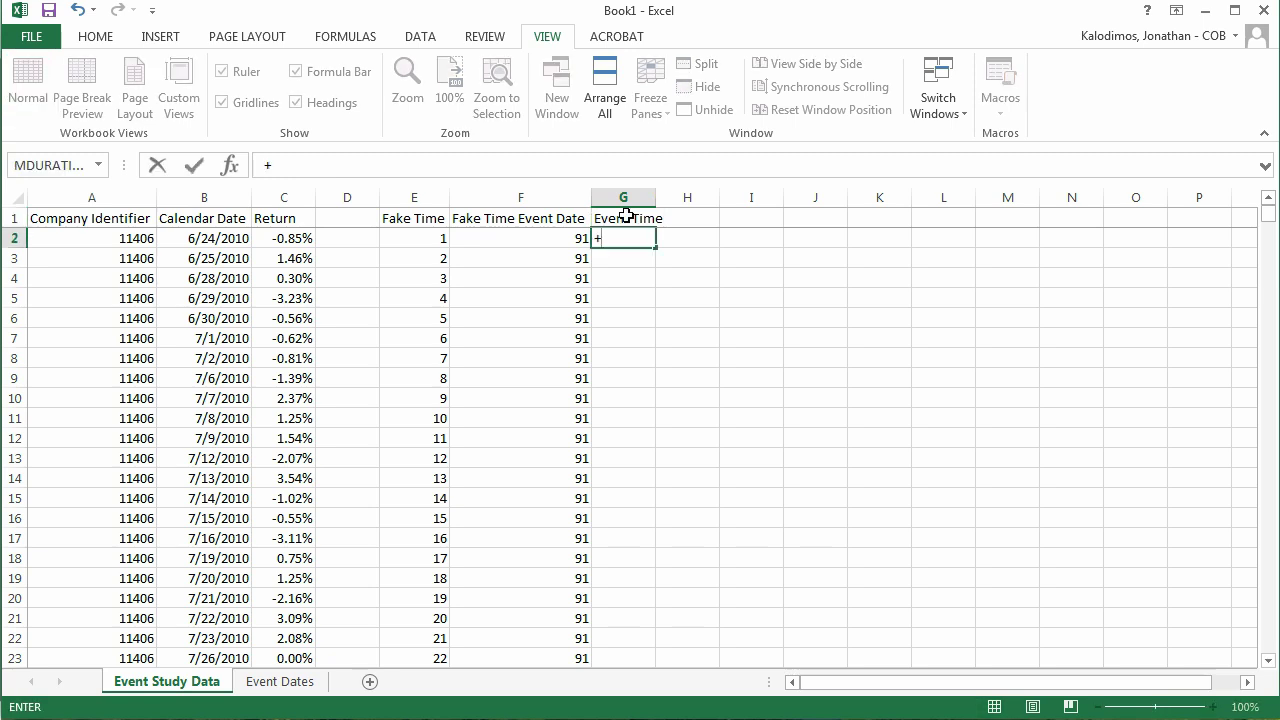
key("Left")
key("Left")
type("-")
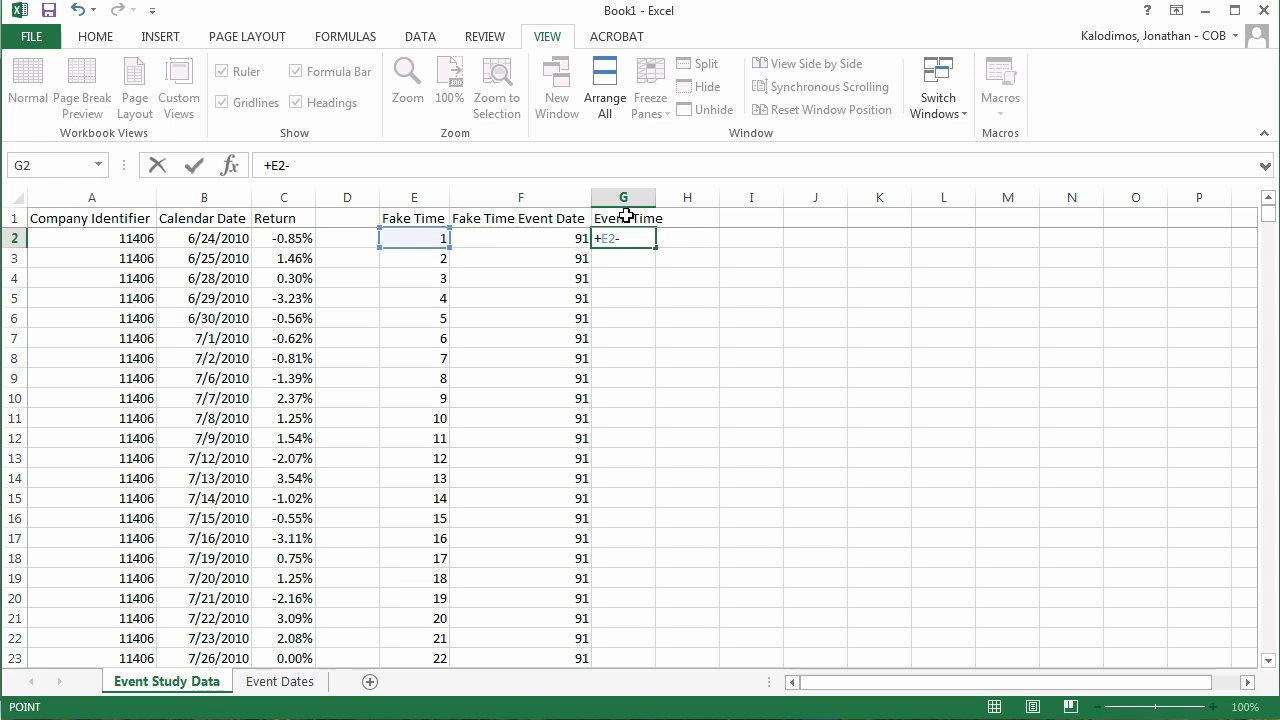
key("Left")
key("Return")
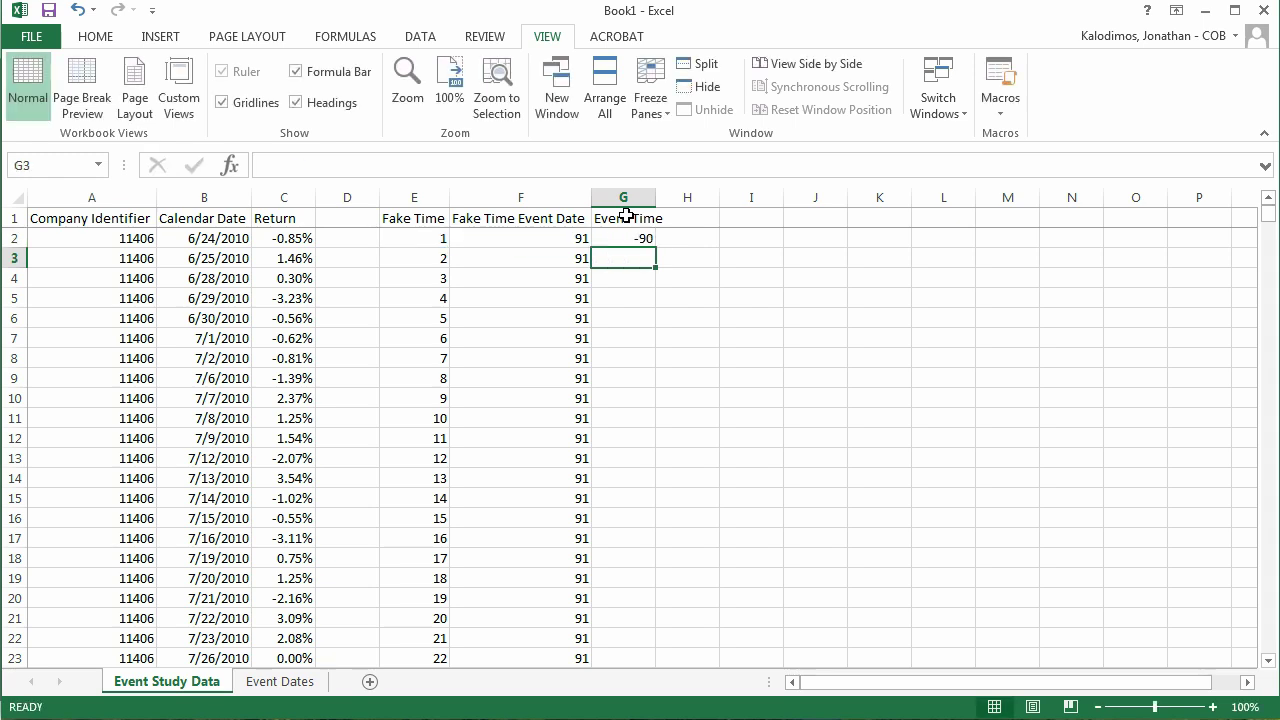
Fill the Event Time formula from G2 down to G97 for company 11406.
key("Left")
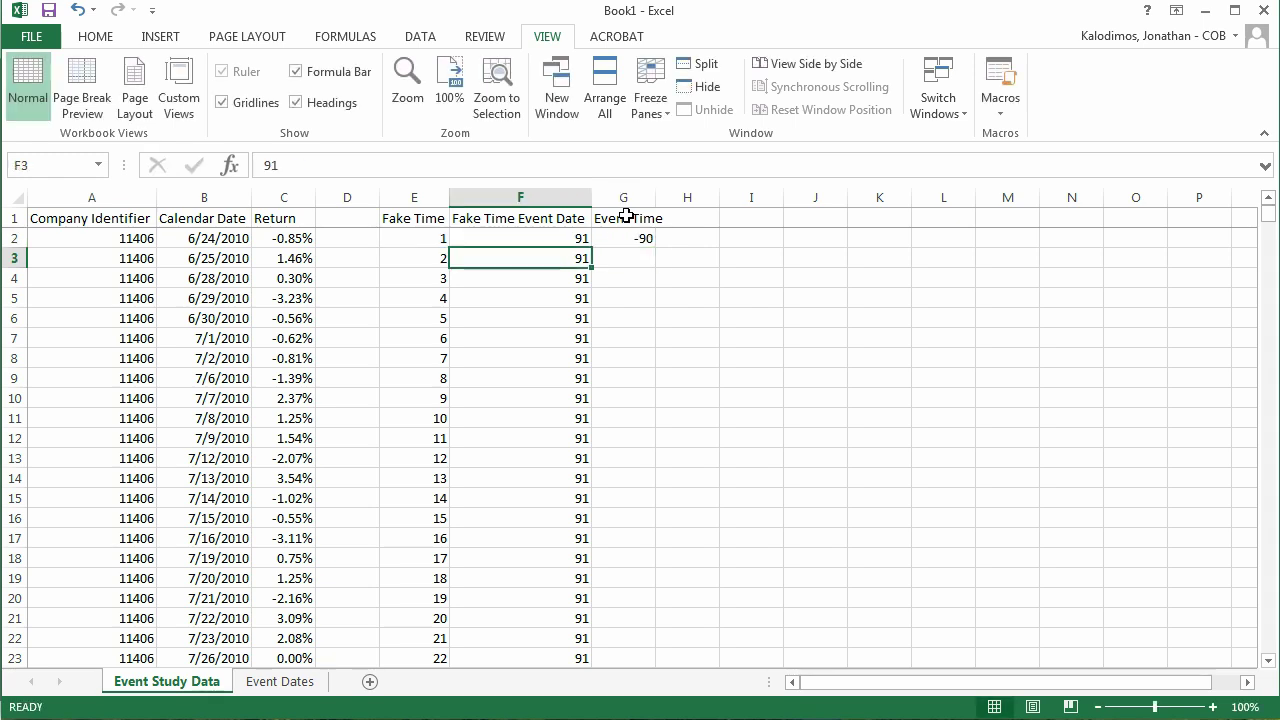
key("ctrl+Down")
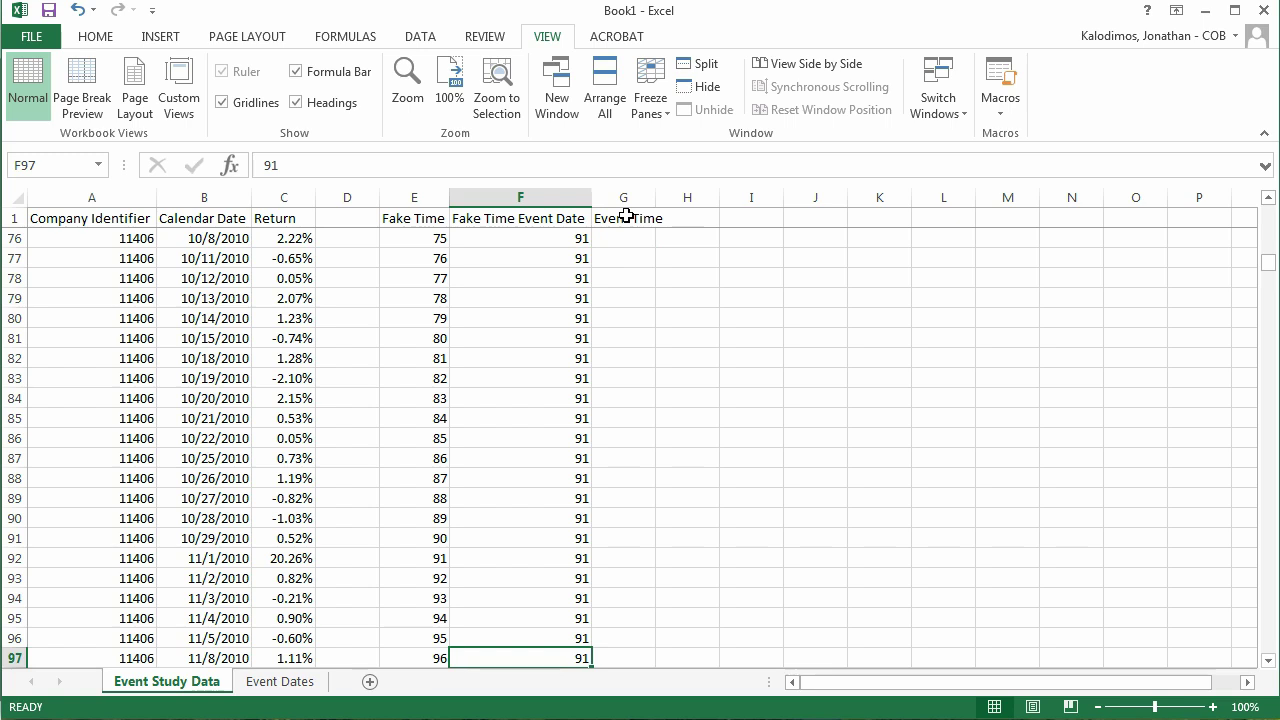
key("Right")
key("ctrl+shift+Up")
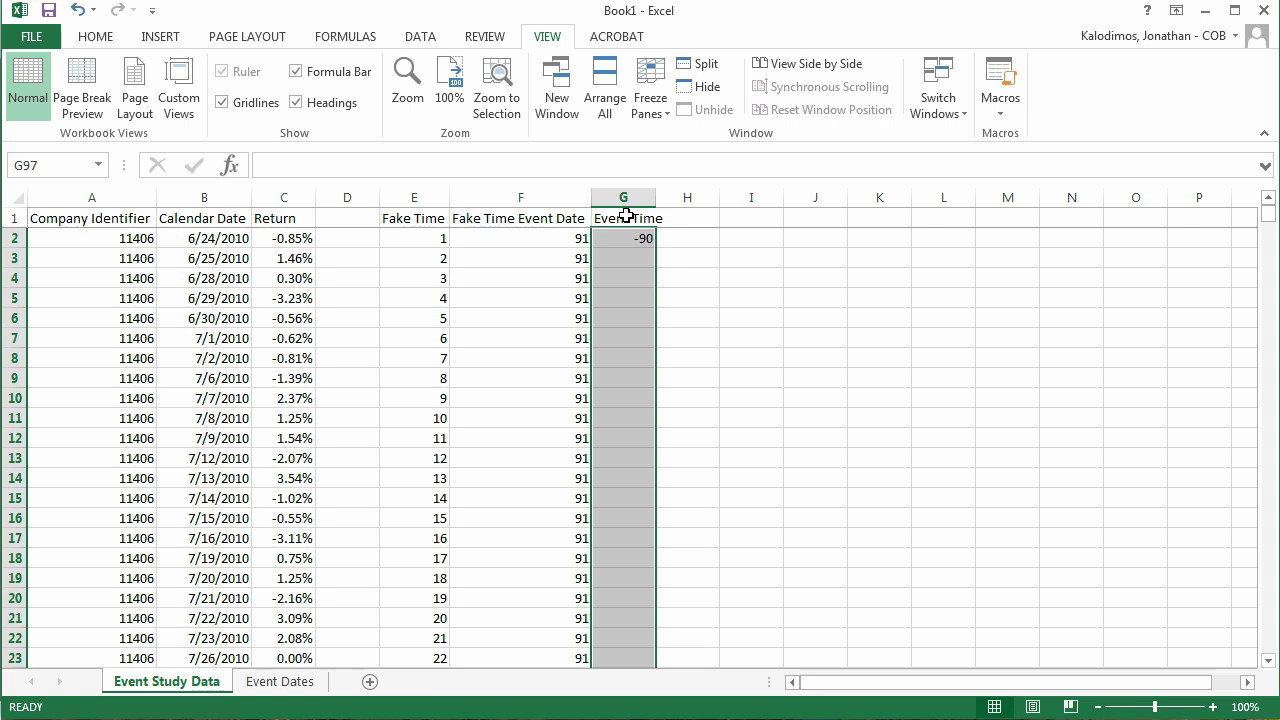
key("ctrl+v")
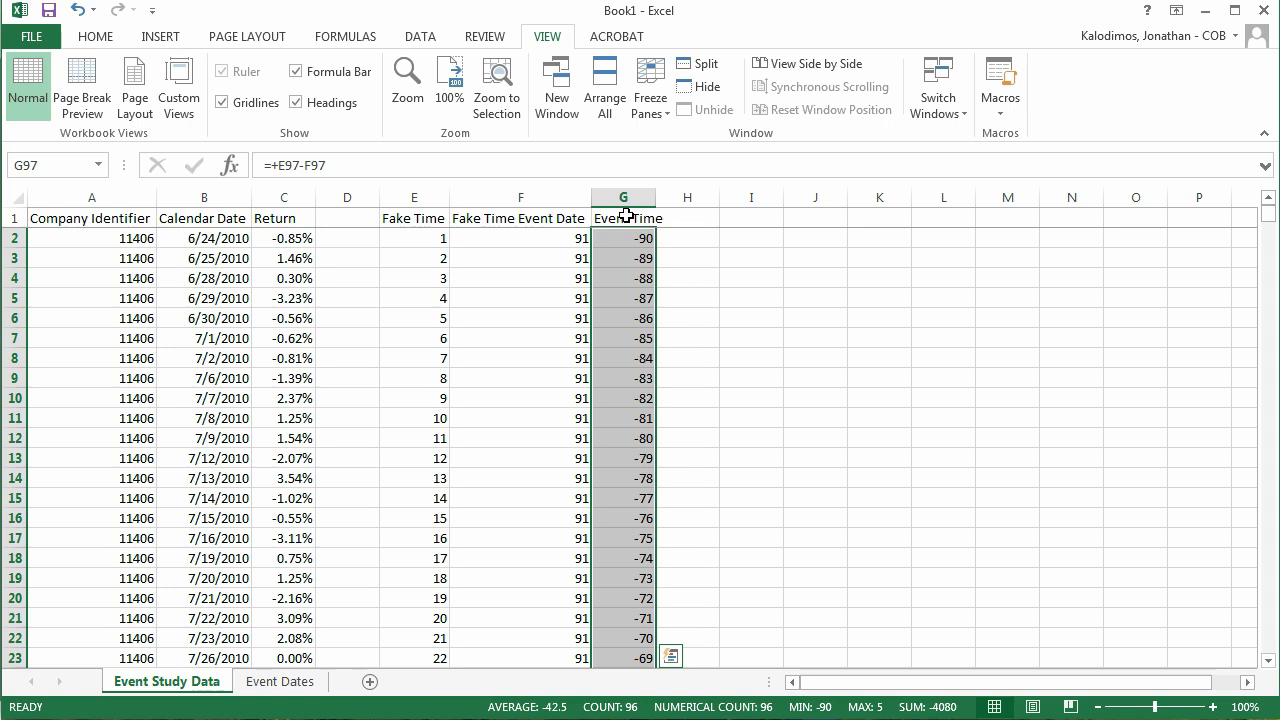
Refill the Event Time formula from G2 down to G8.
left_click(618, 241)
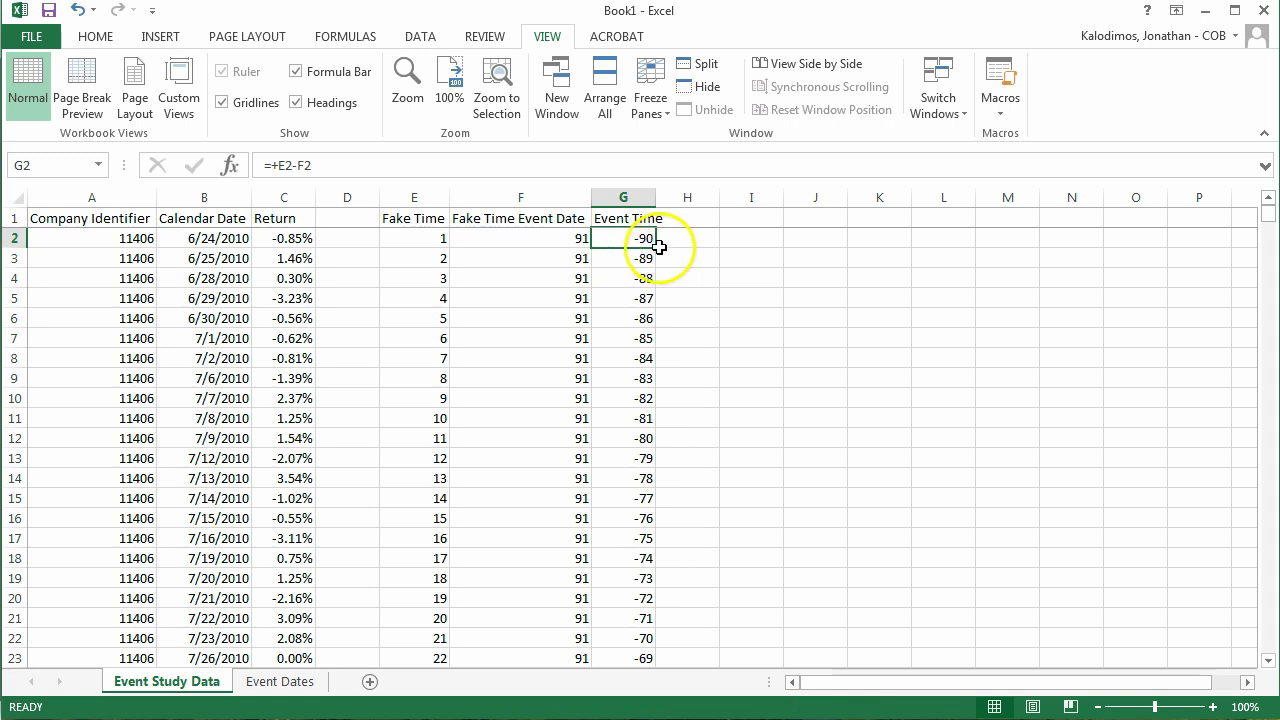
left_click_drag(659, 249, 640, 364)
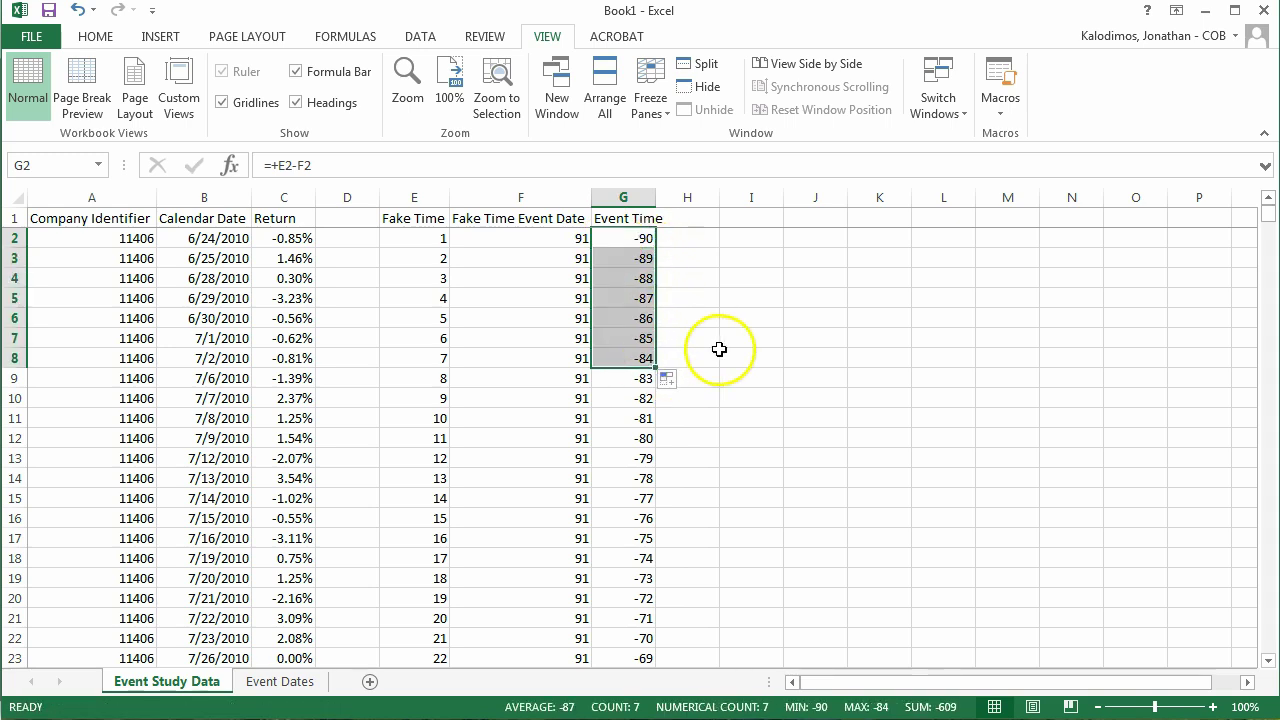
left_click(630, 242)
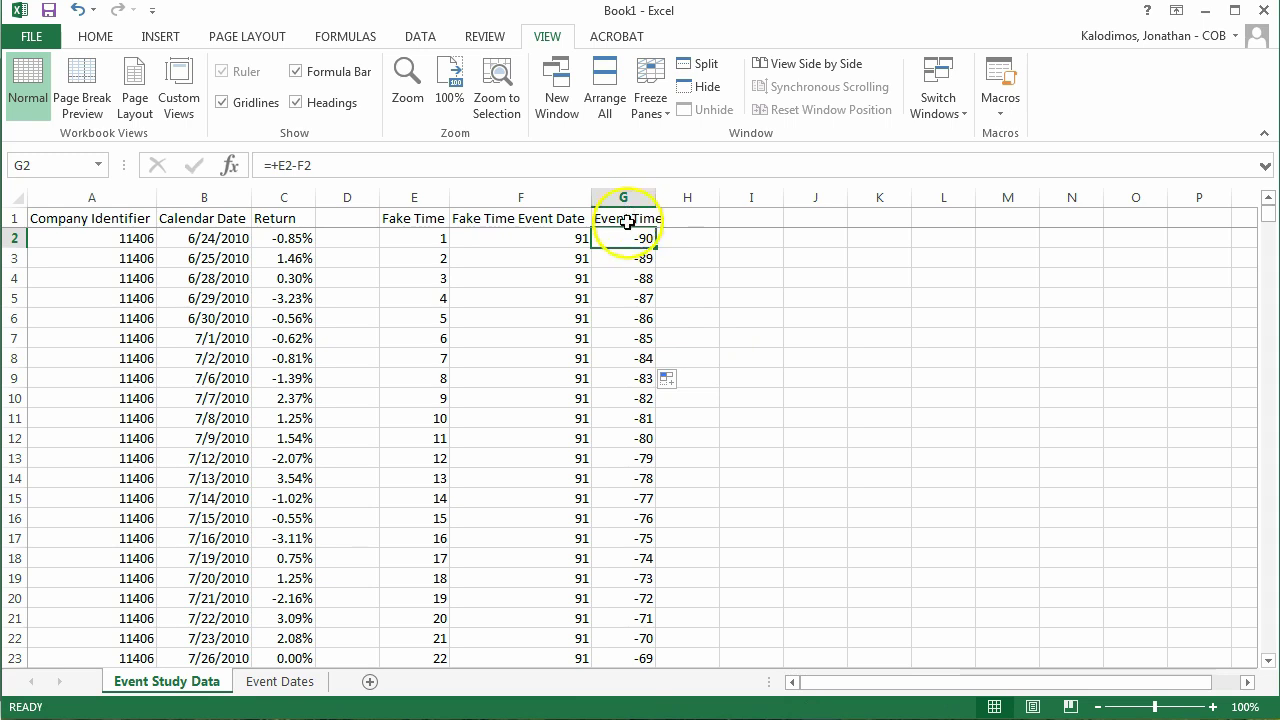
Replace the Event Time formulas in column G with their fixed values.
left_click(627, 198)
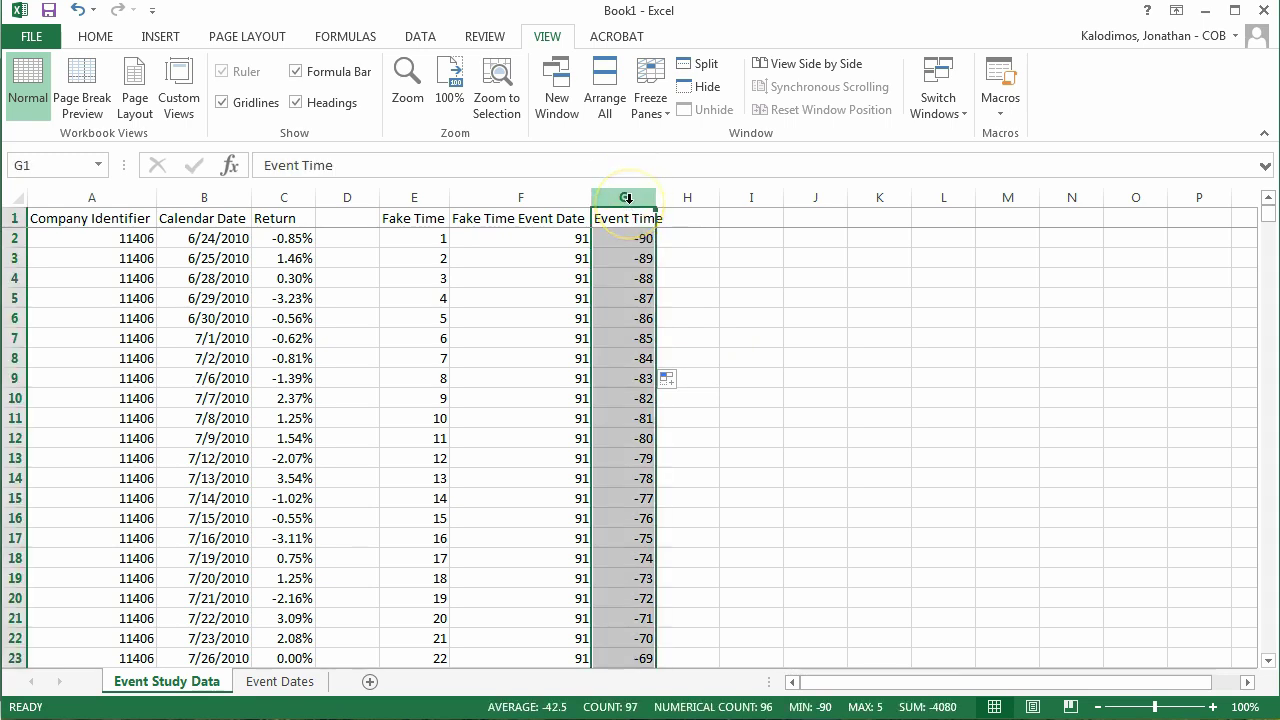
key("ctrl+c")
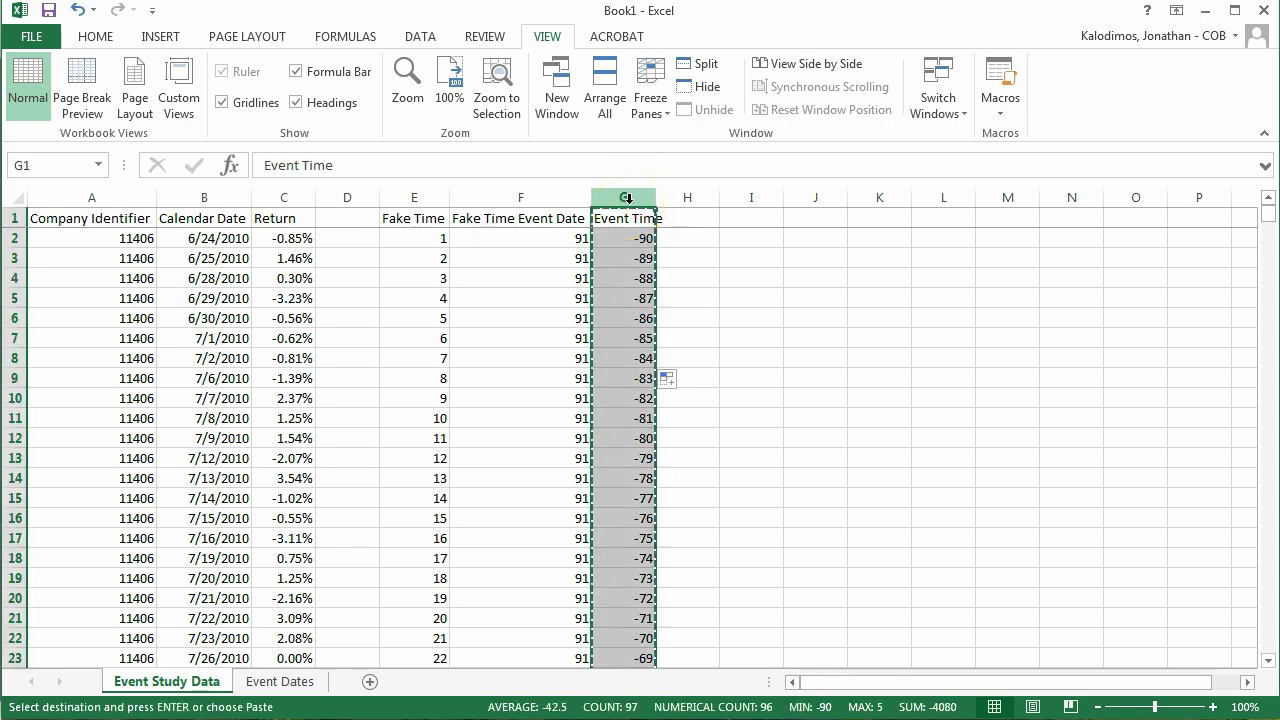
key("alt+e")
key("s")
key("v")
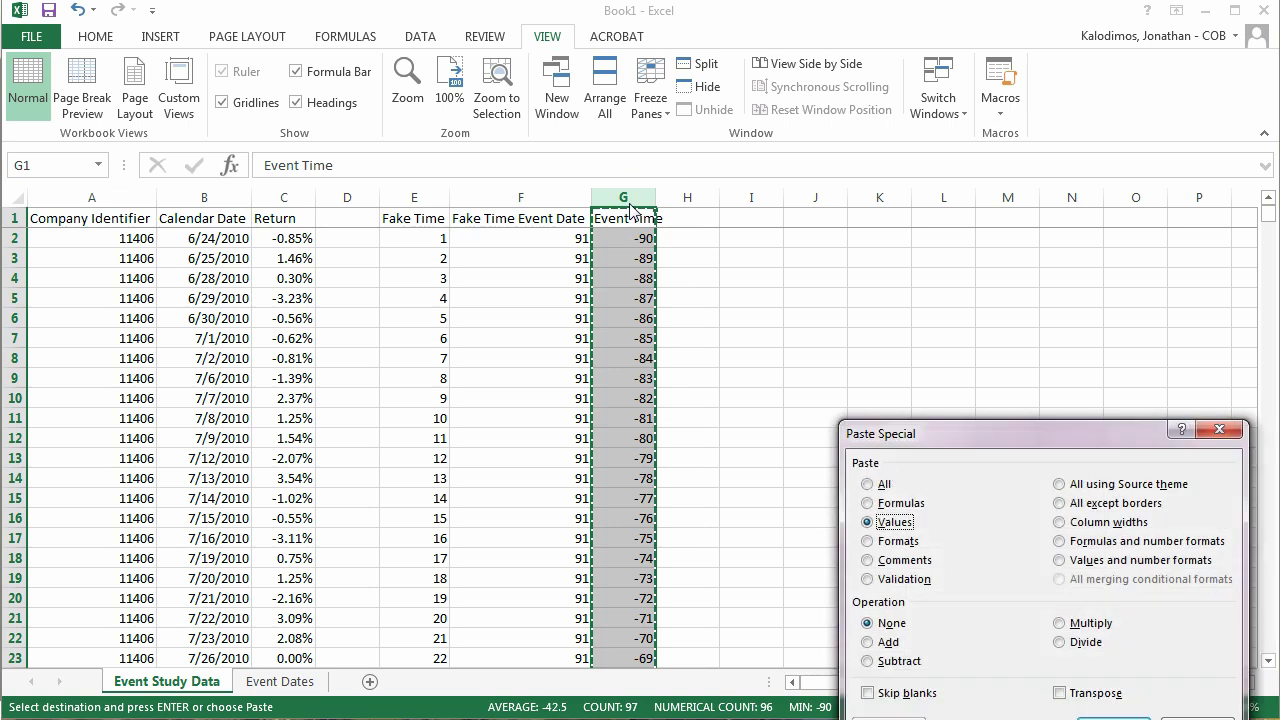
key("Return")
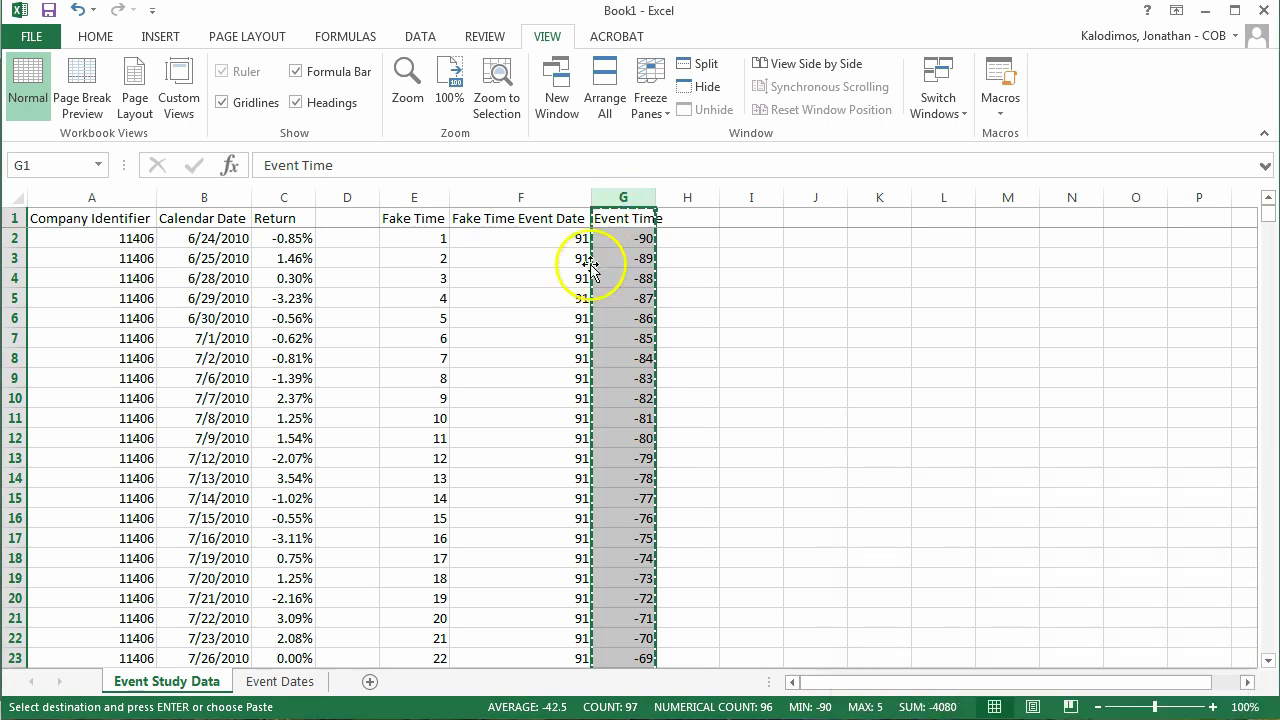
left_click(618, 279)
key("Escape")
Enter =AVERAGE(C2:C91) in H2 to average company 11406's returns over event times -90 to -1.
key("ctrl+Down")
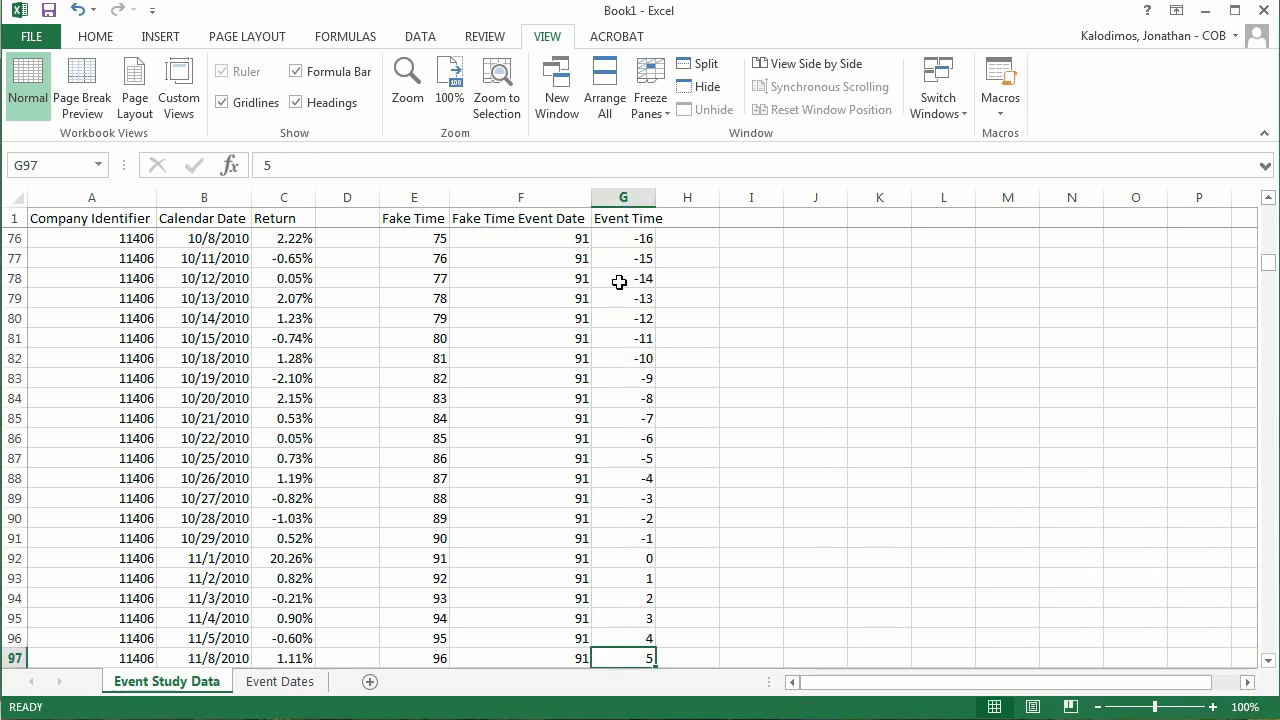
scroll(651, 449, "down", 5)
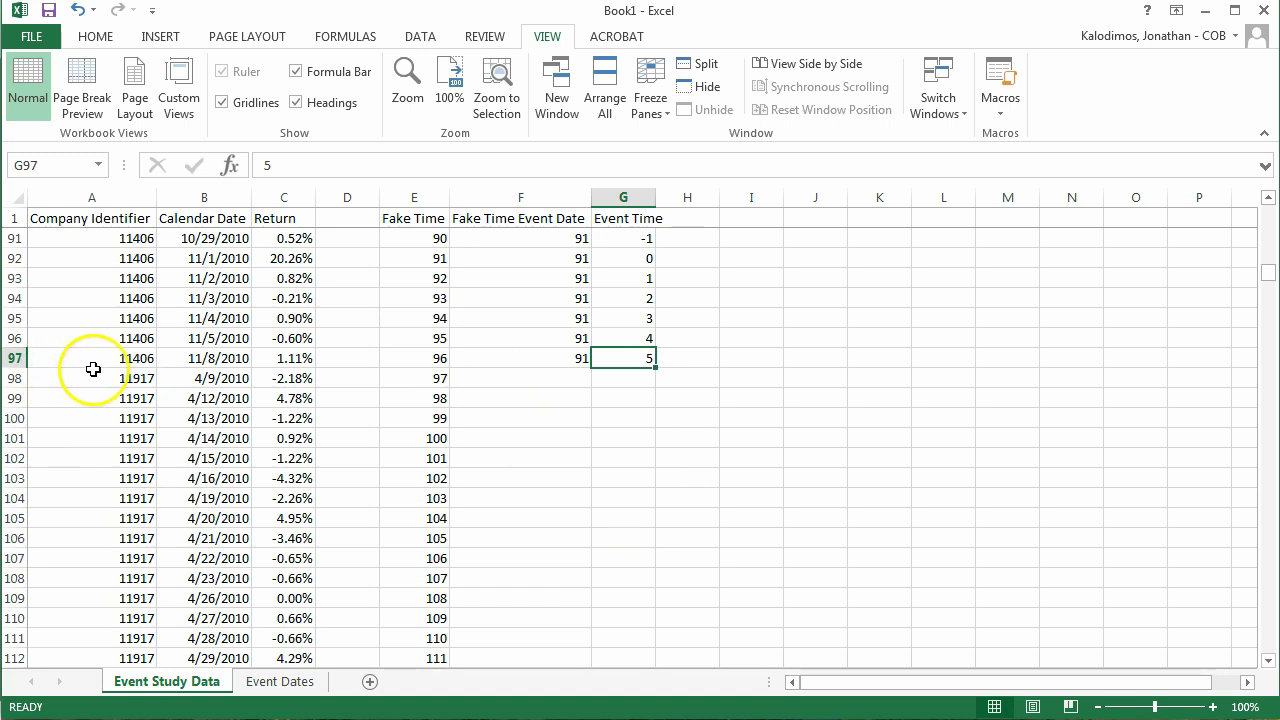
left_click(17, 357)
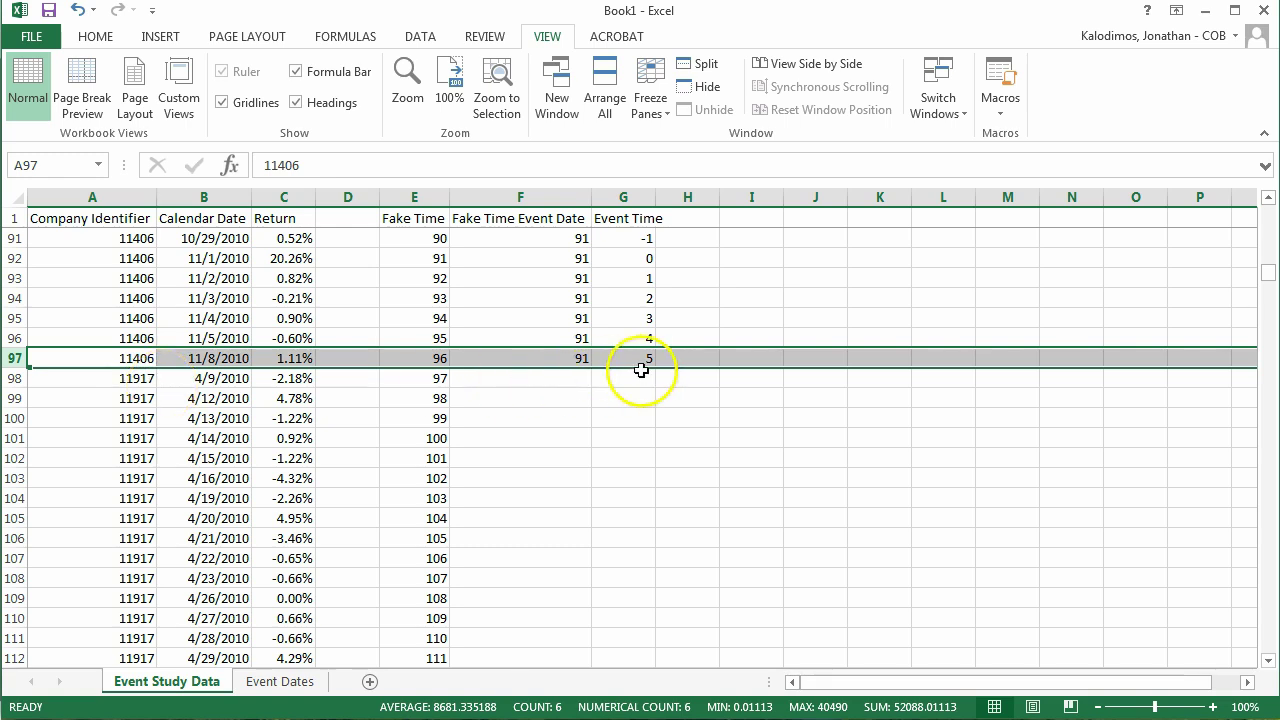
left_click(678, 357)
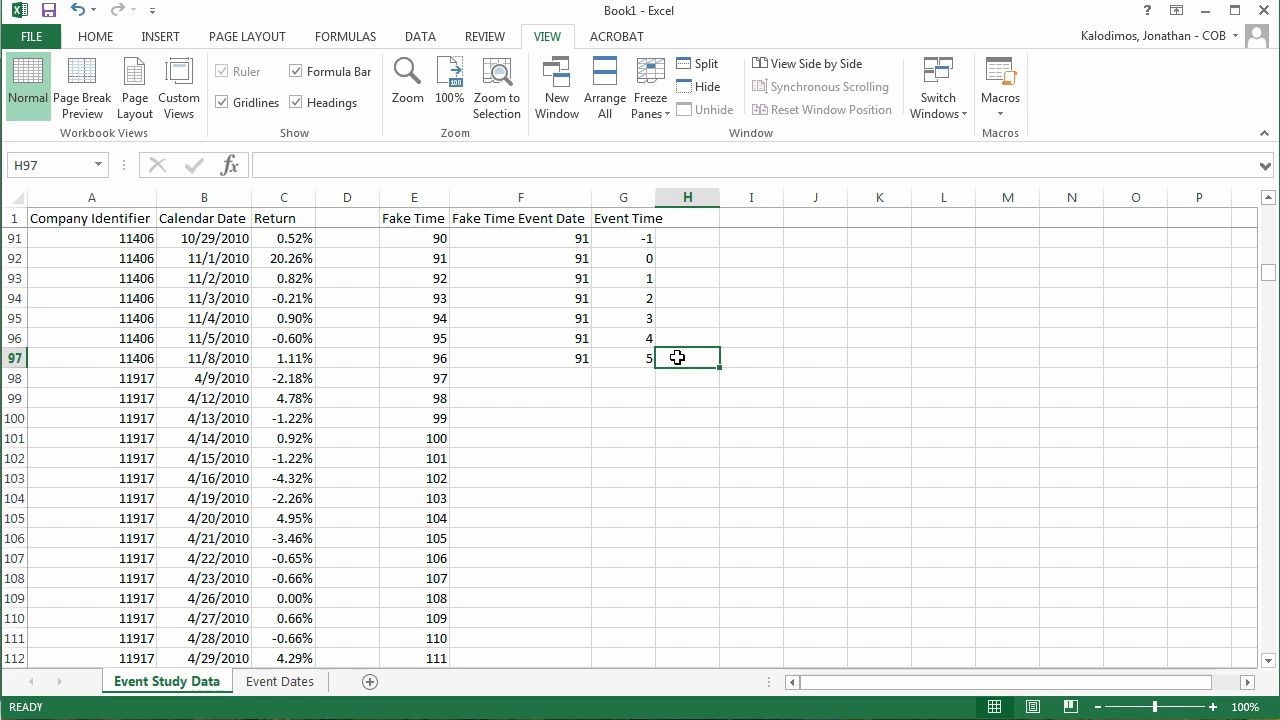
key("ctrl+Up")
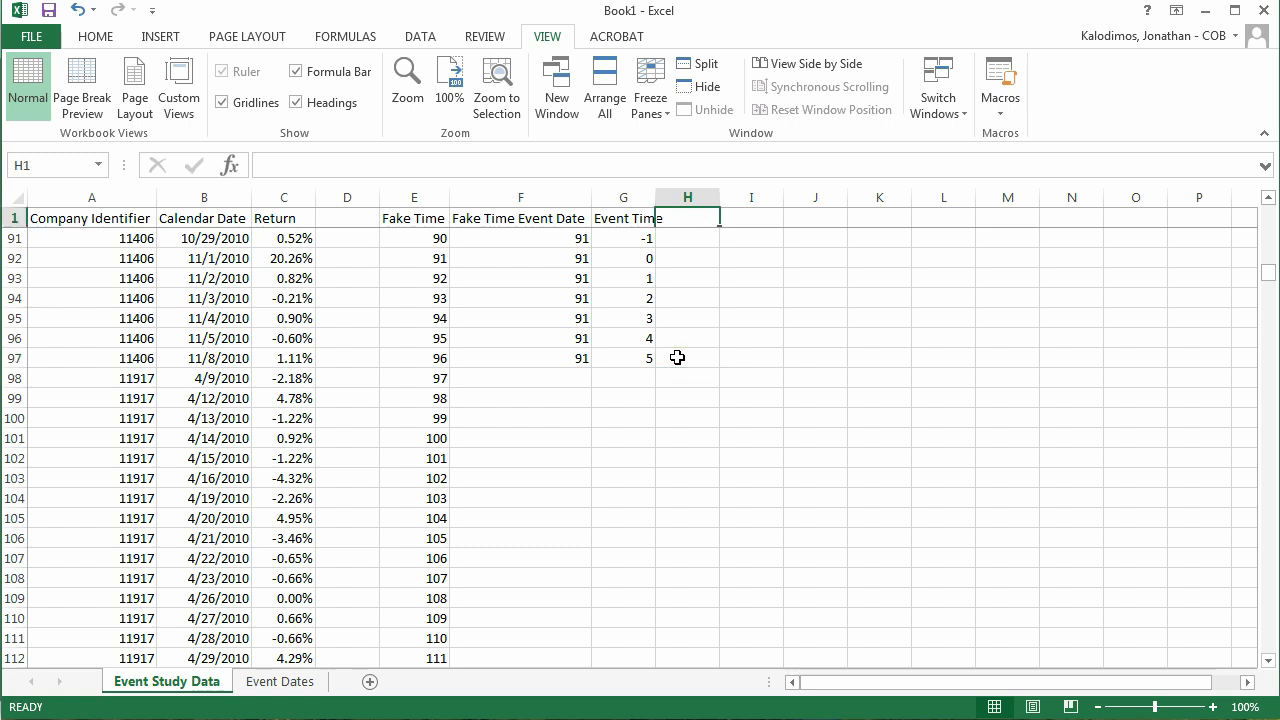
key("Down")
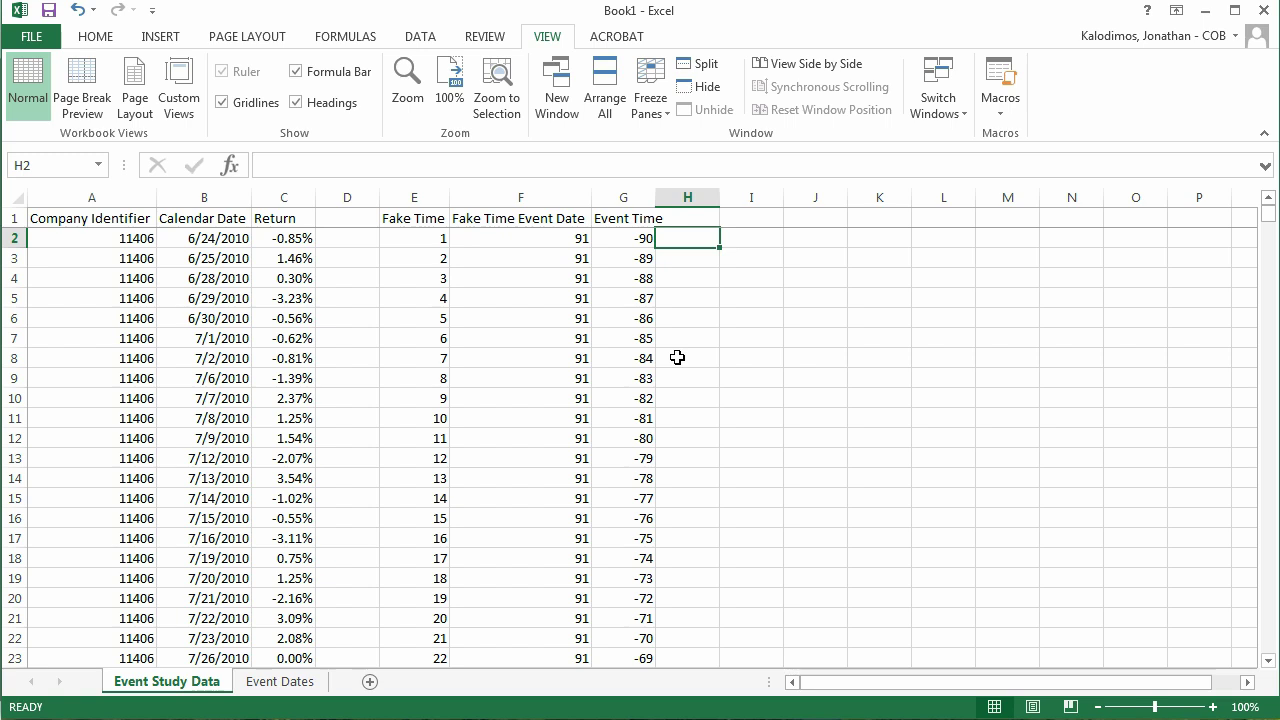
type("=")
key("BackSpace")
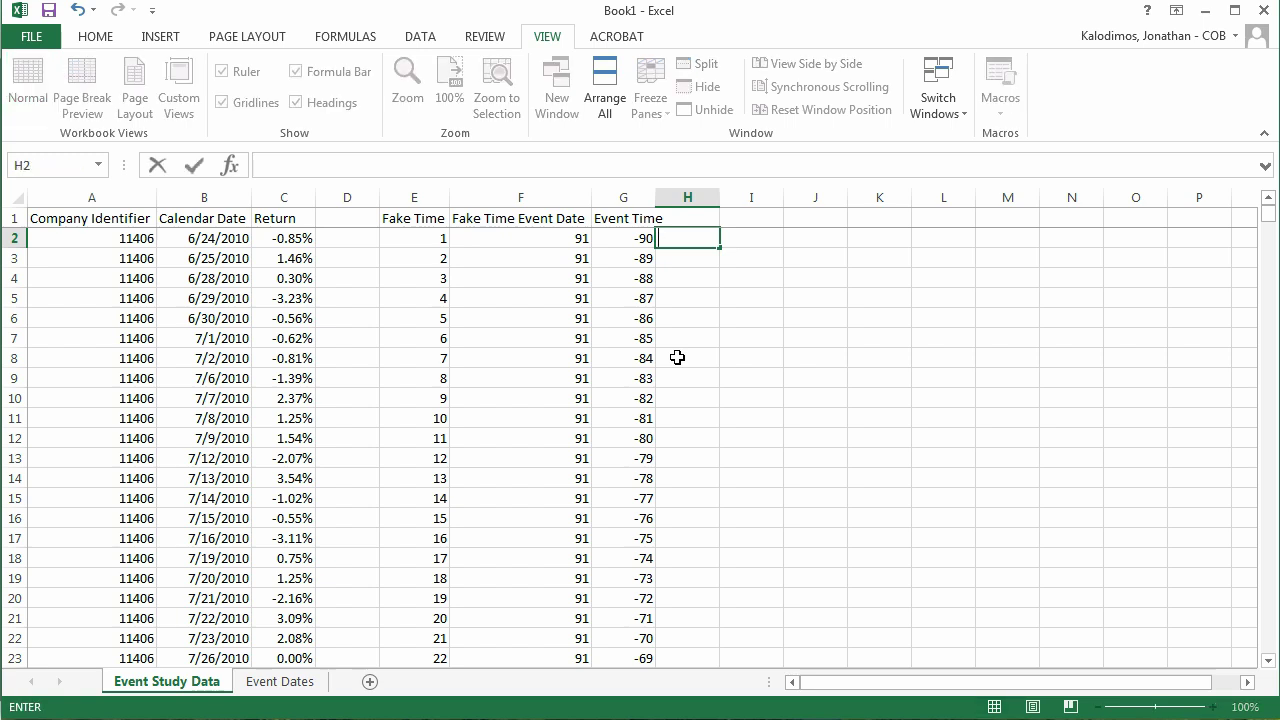
type("=average(")
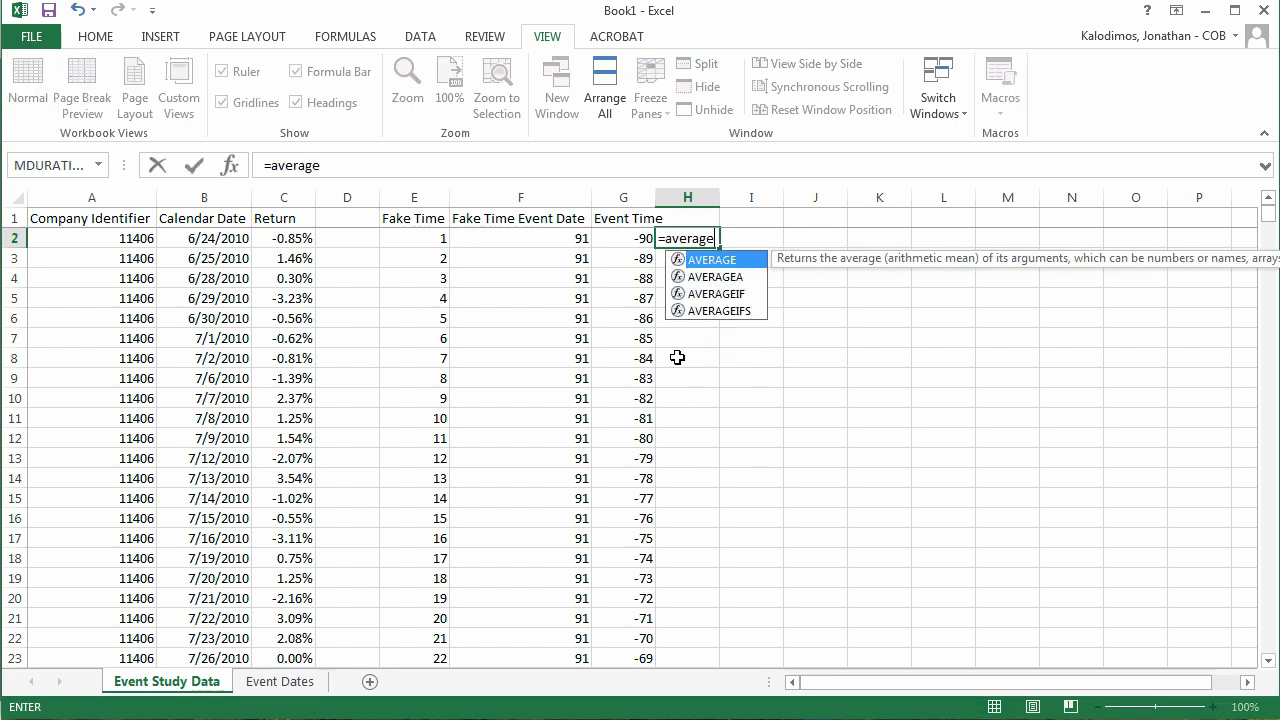
key("Left")
key("Left")
key("Left")
key("Left")
key("Left")
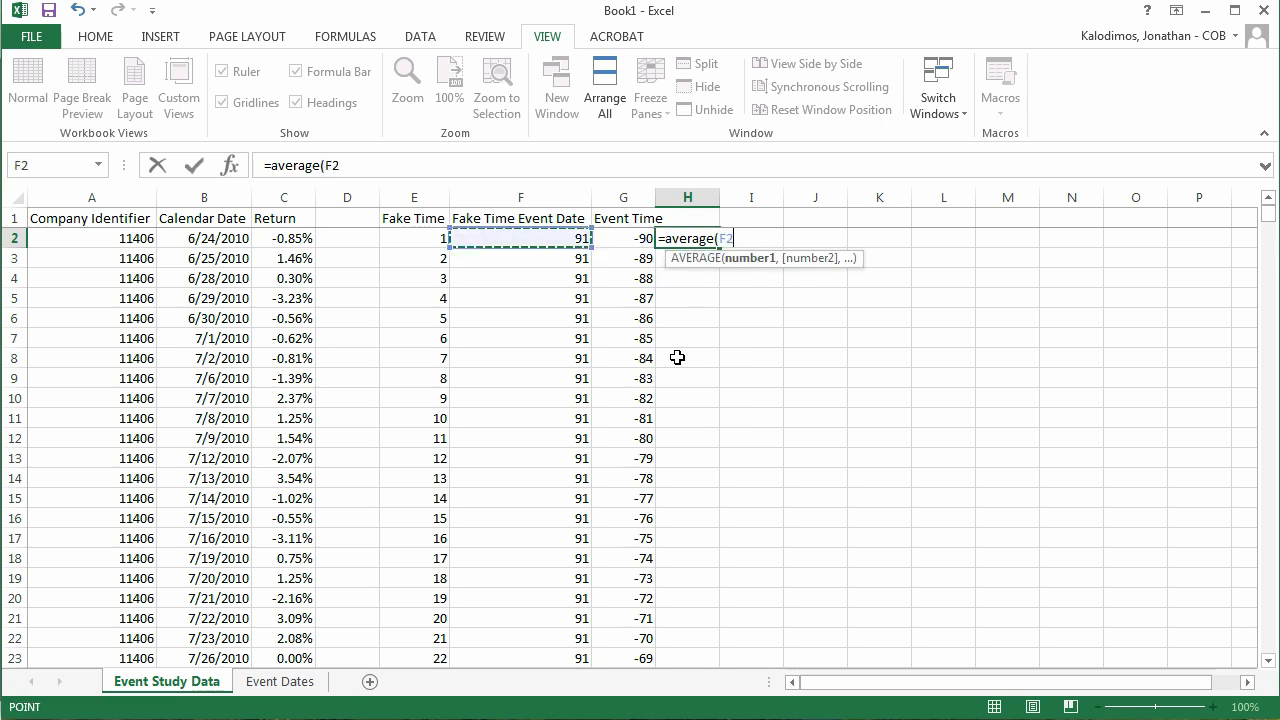
key("shift+Down")
key("shift+Down")
key("shift+Down")
key("shift+Down")
key("shift+Down")
key("shift+Down")
key("shift+Down")
key("shift+Down")
key("shift+Down")
key("shift+Down")
key("shift+Down")
key("shift+Down")
key("shift+Down")
key("shift+Down")
key("shift+Down")
key("shift+Down")
key("shift+Down")
key("shift+Down")
key("shift+Down")
key("shift+Down")
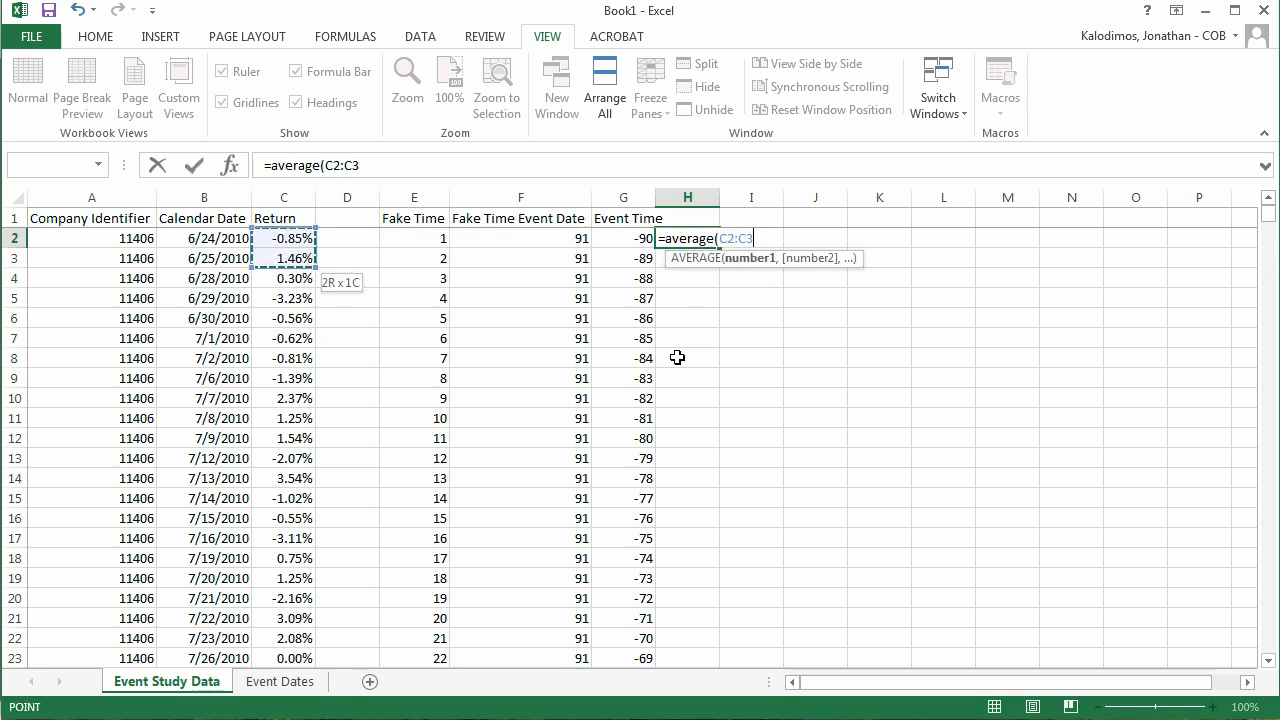
key("shift+Down")
key("shift+Down")
key("shift+Down")
key("shift+Down")
key("shift+Down")
key("shift+Down")
key("shift+Down")
key("shift+Down")
key("shift+Down")
key("shift+Down")
key("shift+Down")
key("shift+Down")
key("shift+Down")
key("shift+Down")
key("shift+Down")
key("shift+Down")
key("shift+Down")
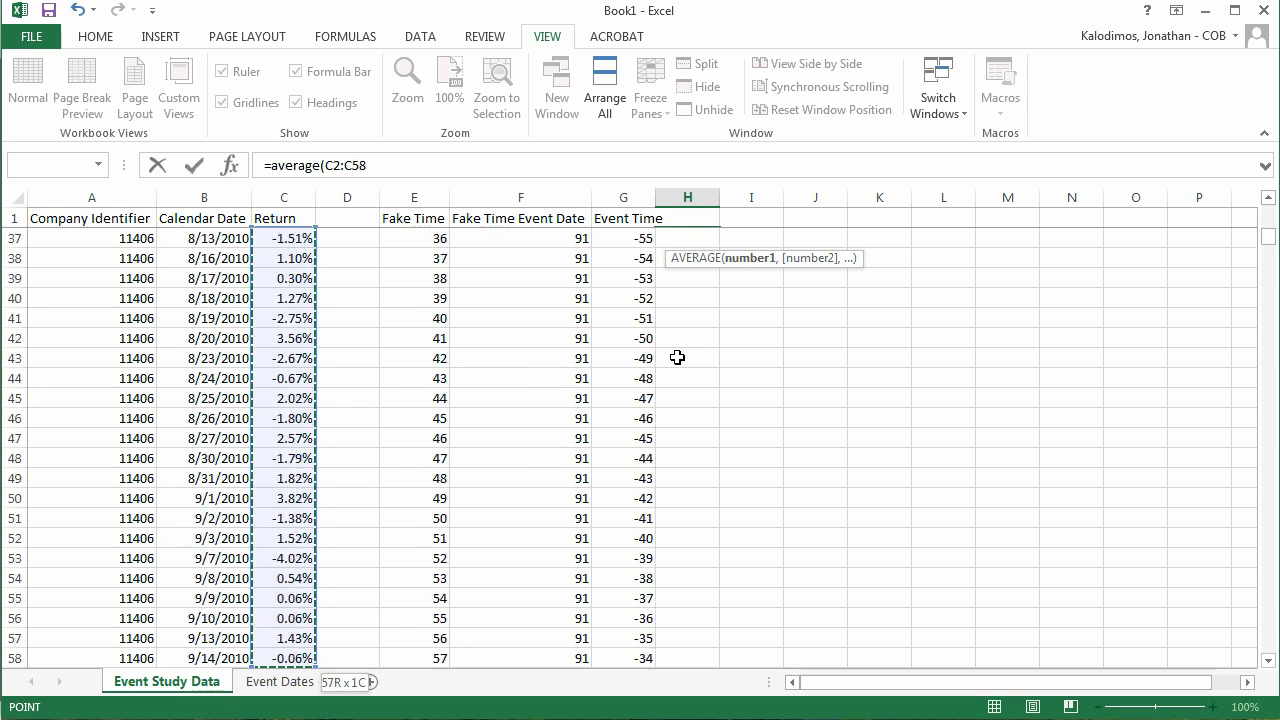
key("shift+Down")
key("shift+Down")
key("shift+Down")
key("shift+Down")
key("shift+Down")
key("shift+Down")
key("shift+Down")
key("shift+Down")
key("shift+Down")
key("shift+Down")
key("shift+Down")
key("shift+Down")
key("shift+Down")
key("shift+Down")
key("shift+Down")
key("shift+Down")
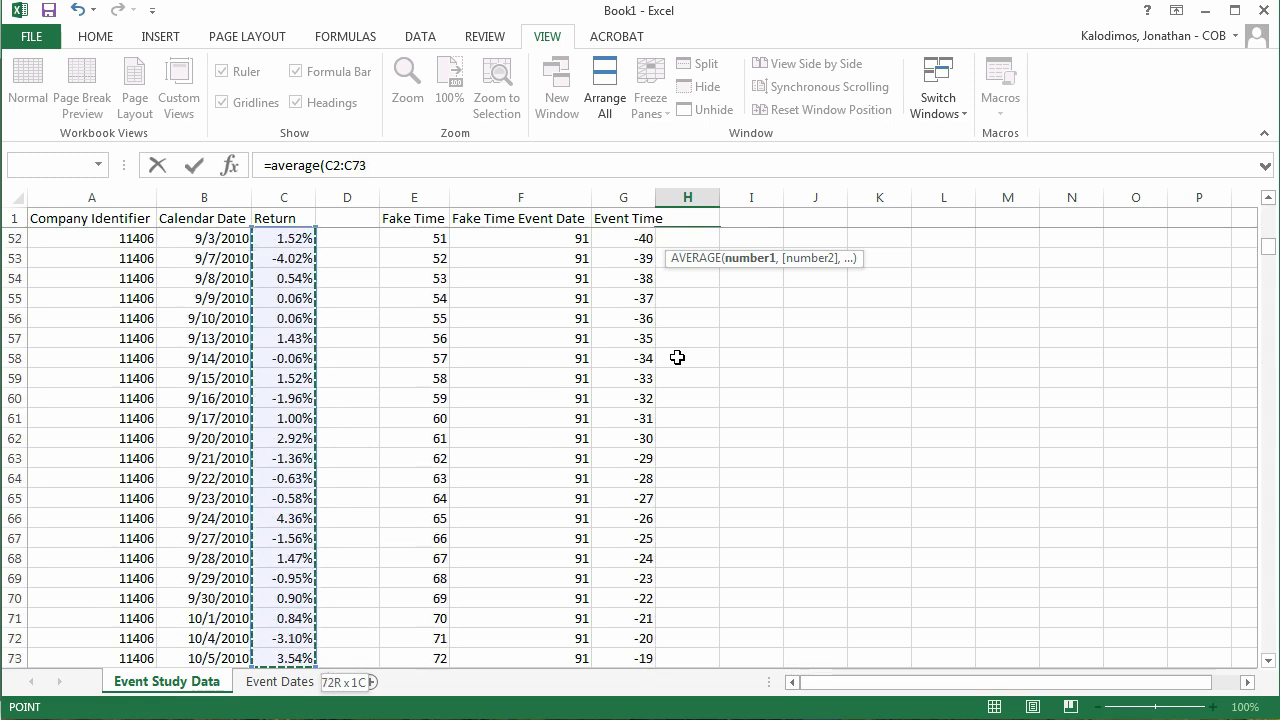
key("shift+Down")
key("shift+Down")
key("shift+Down")
key("shift+Down")
key("shift+Down")
key("shift+Down")
key("shift+Down")
key("shift+Down")
key("shift+Down")
key("shift+Down")
key("shift+Down")
key("shift+Down")
key("shift+Down")
key("shift+Down")
key("shift+Down")
key("shift+Down")
key("shift+Down")
key("shift+Down")
key("shift+Down")
key("shift+Down")
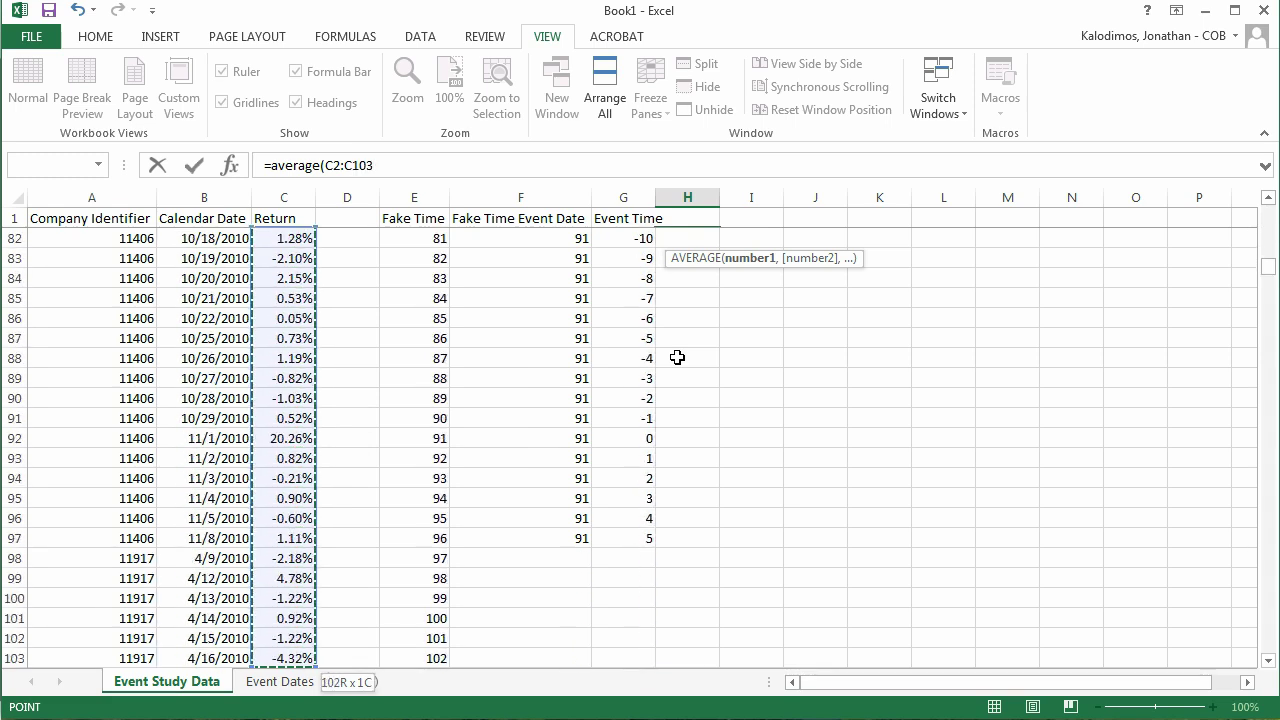
key("shift+Up")
key("shift+Up")
key("shift+Up")
key("shift+Up")
key("shift+Up")
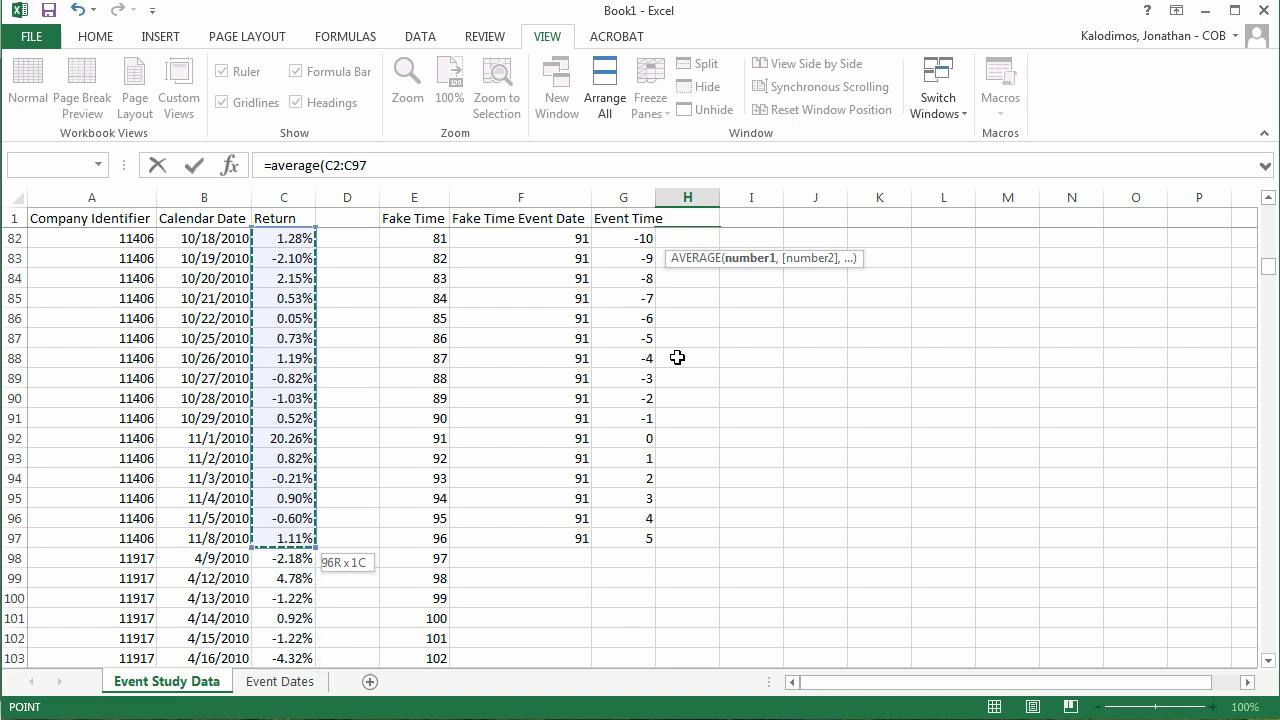
key("shift+Up")
key("shift+Up")
key("shift+Up")
key("shift+Up")
key("shift+Up")
key("shift+Up")
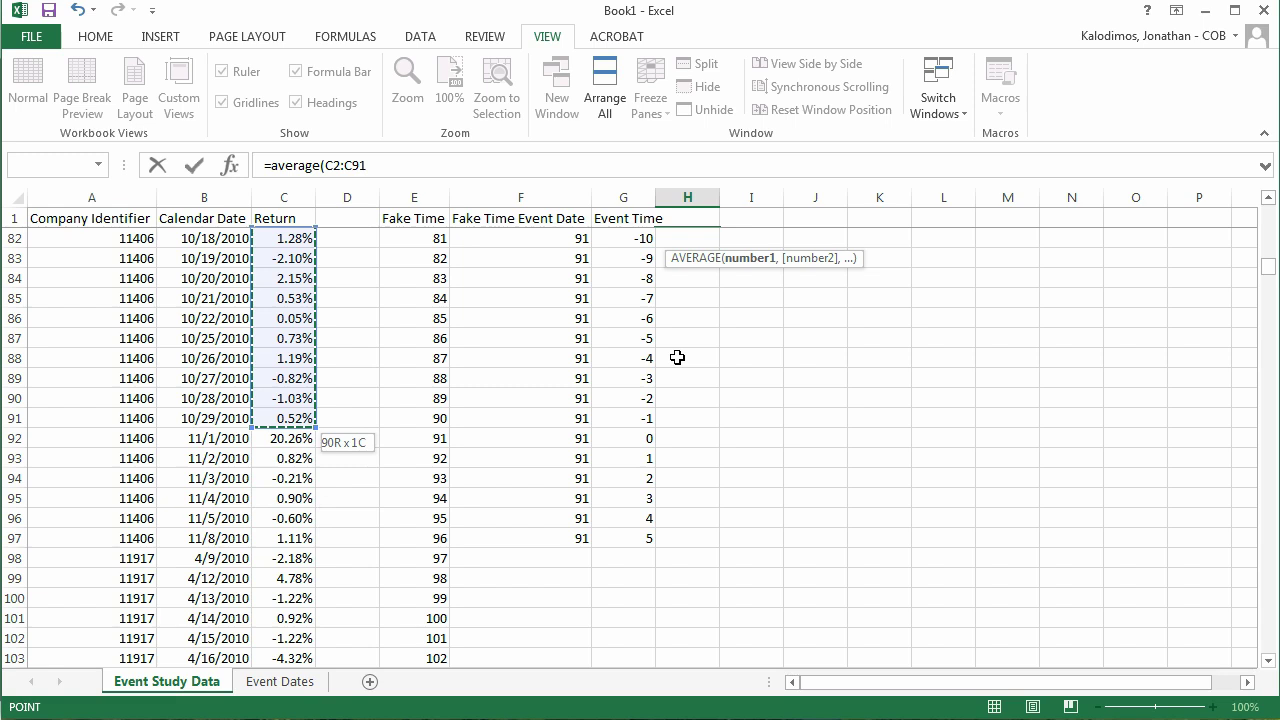
key("ctrl+Return")
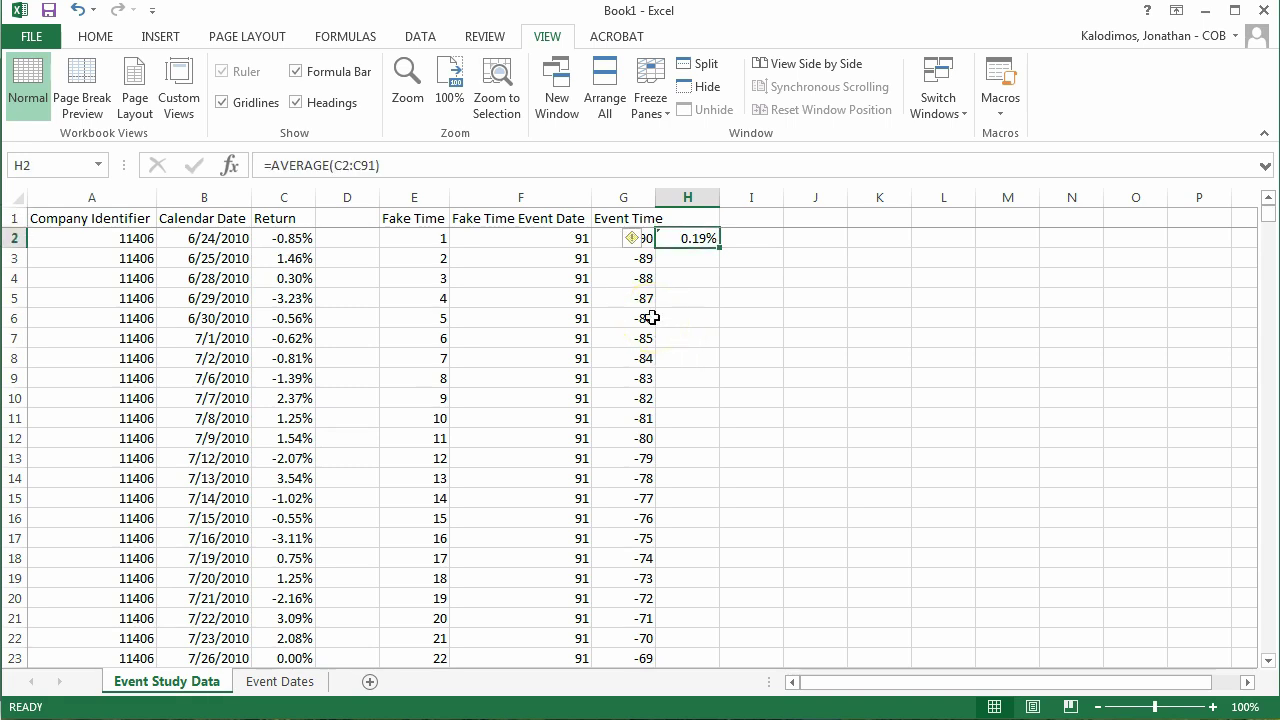
Make the range in H2's average formula absolute, as =AVERAGE($C$2:$C$91).
left_click(342, 165)
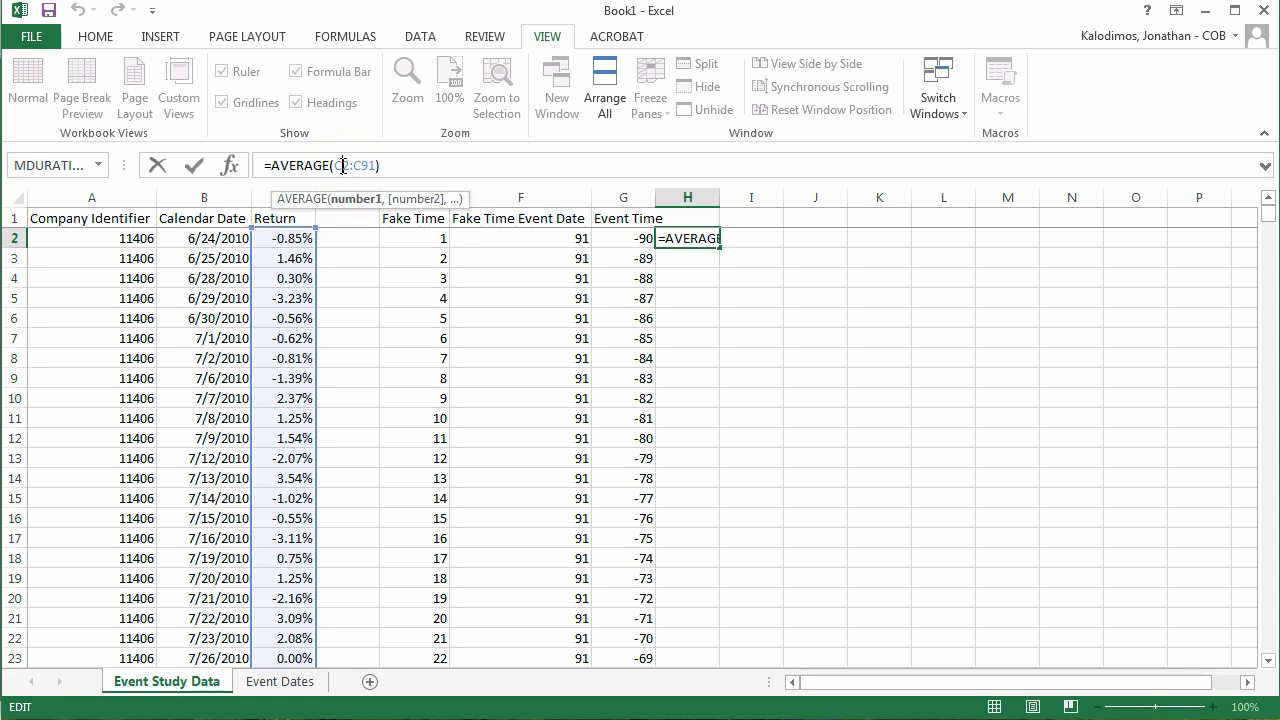
key("Right")
key("Right")
type("$C$2:")
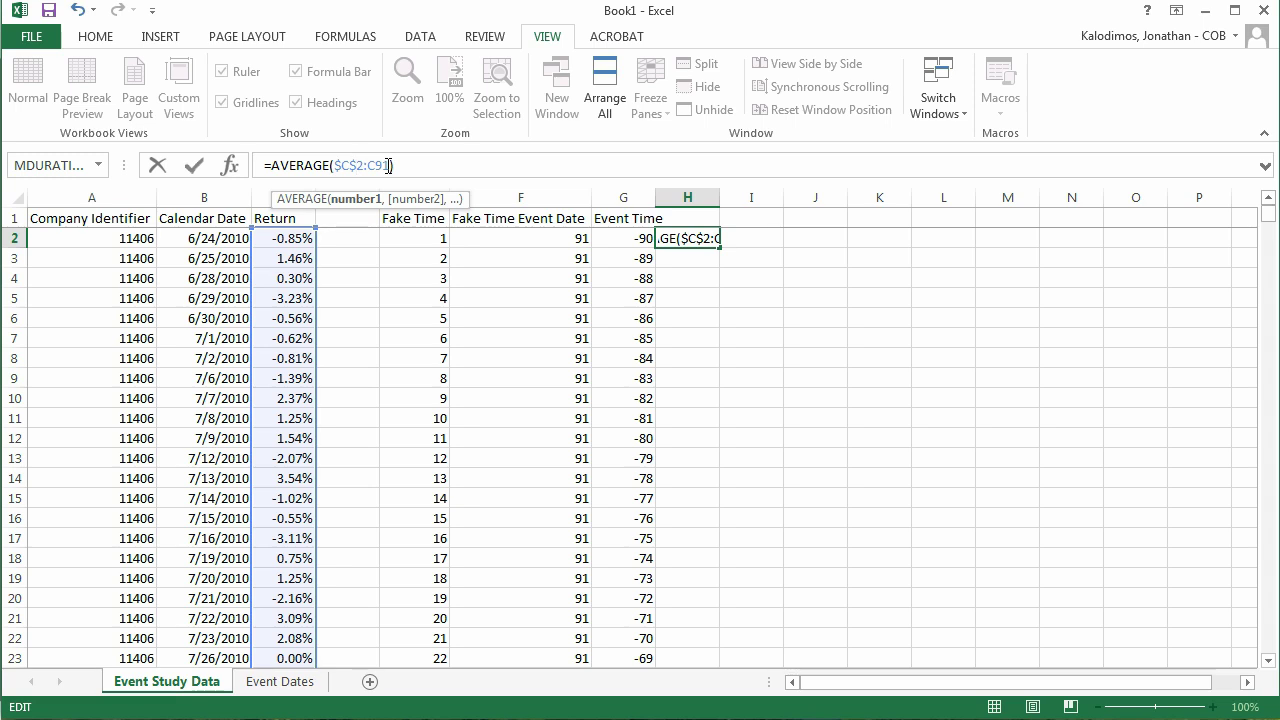
type("$C$")
key("Return")
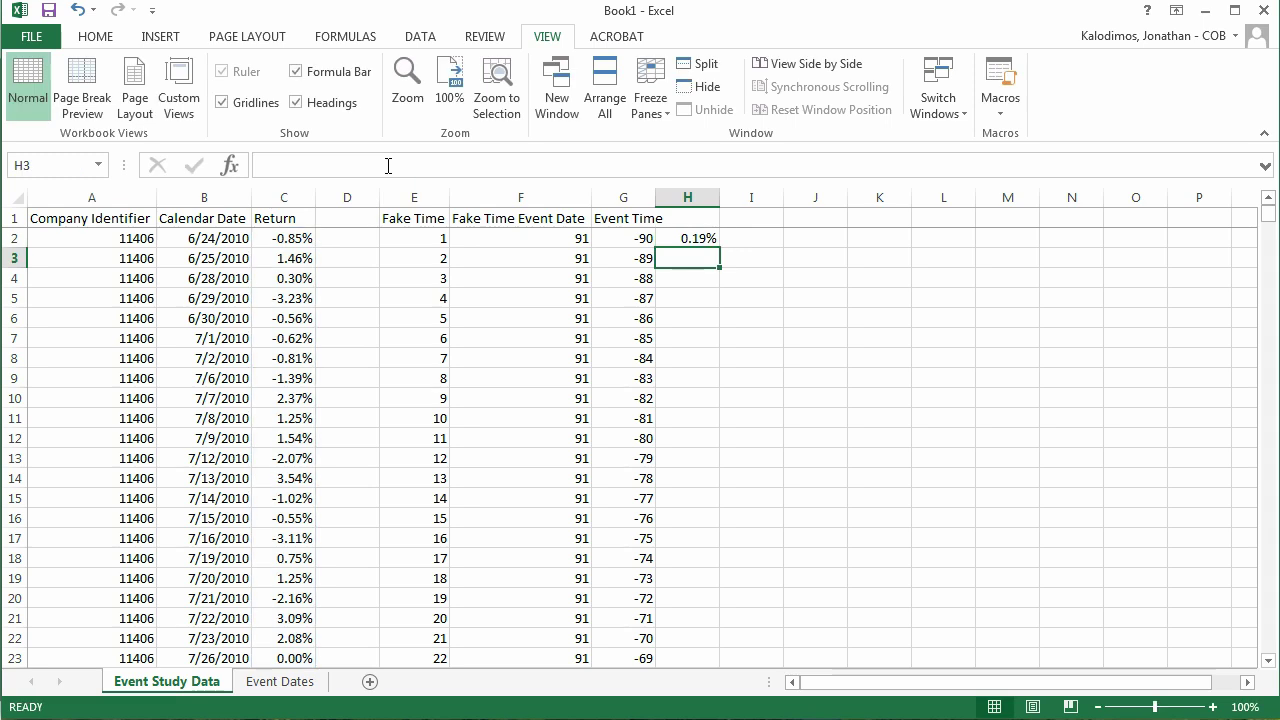
Fill the absolute-reference average from H2 down to H12.
key("Up")
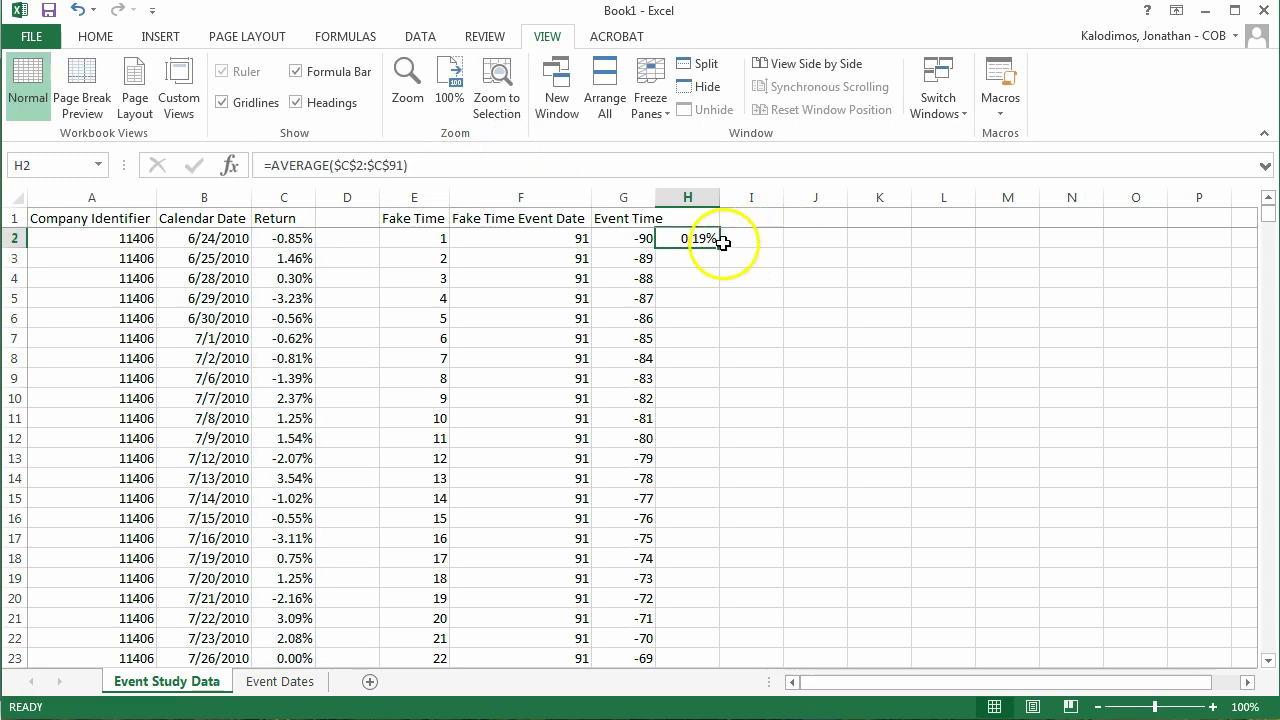
left_click_drag(721, 248, 737, 449)
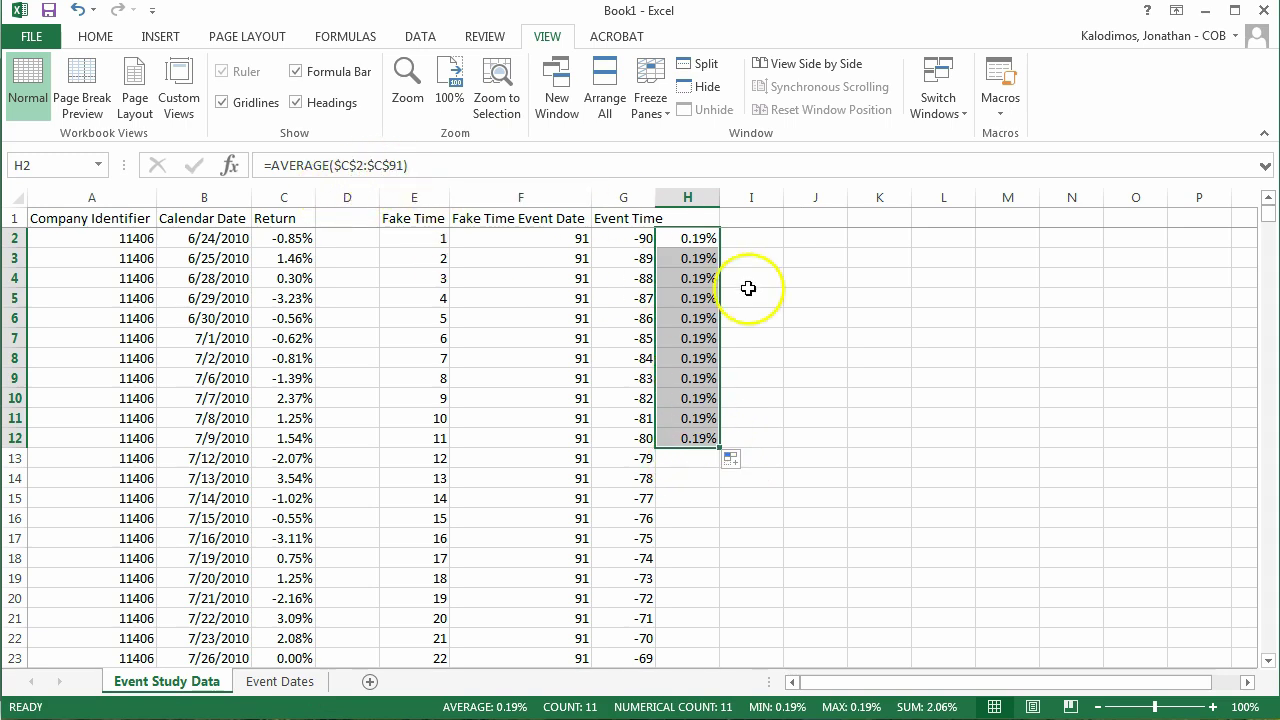
left_click(708, 241)
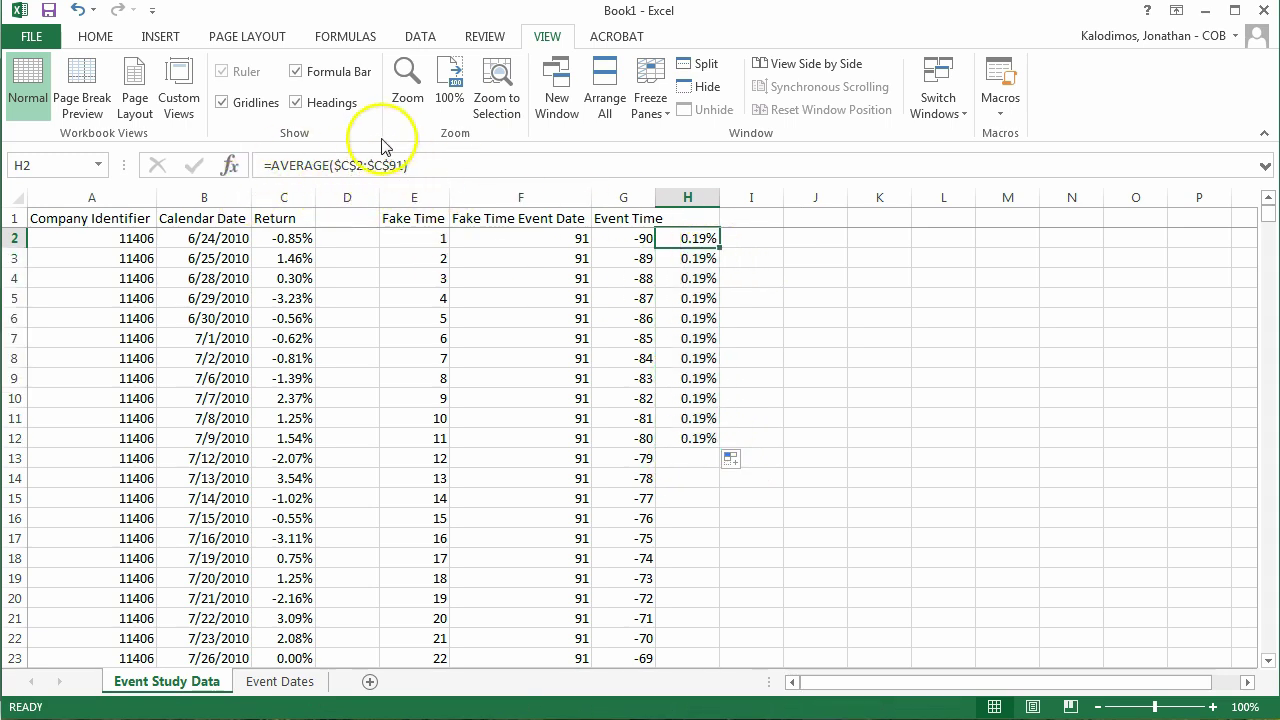
Clear the filled averages below H2 and change its formula back to the relative reference =AVERAGE(C2:C91).
mouse_move(700, 258)
left_mouse_down()
mouse_move(714, 452)
mouse_move(697, 232)
left_mouse_up()
left_click(331, 165)
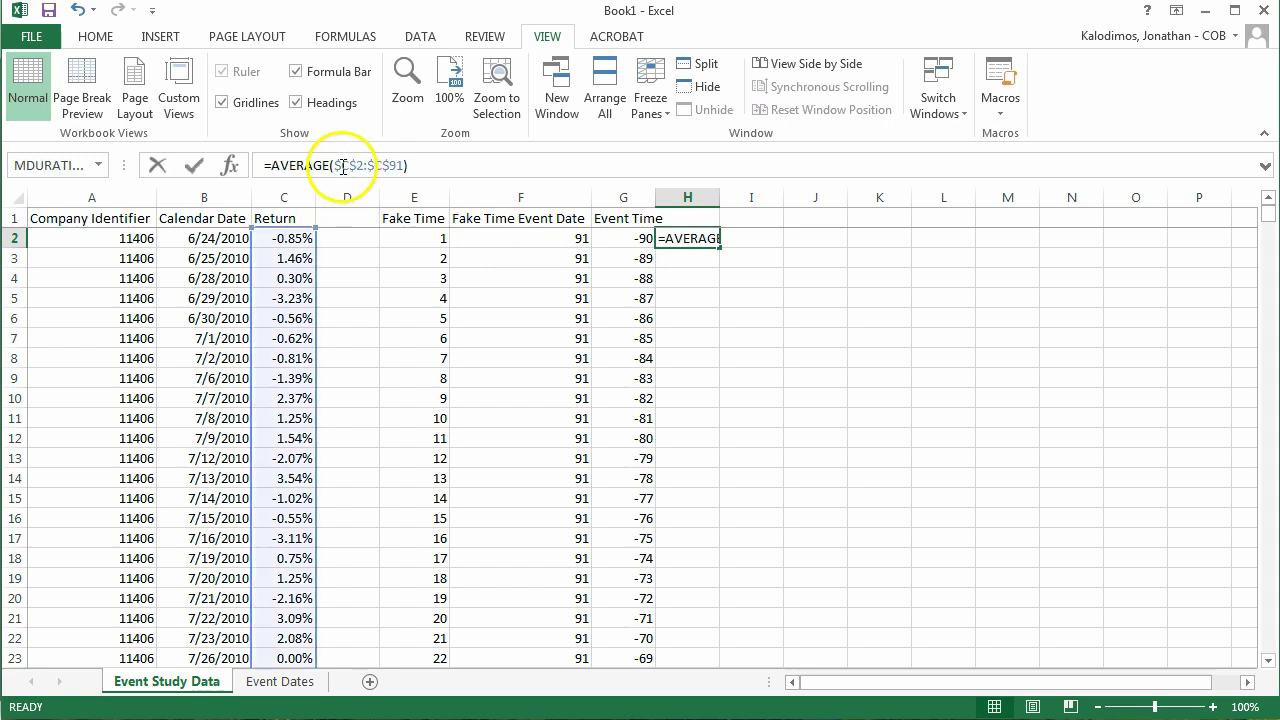
key("Delete")
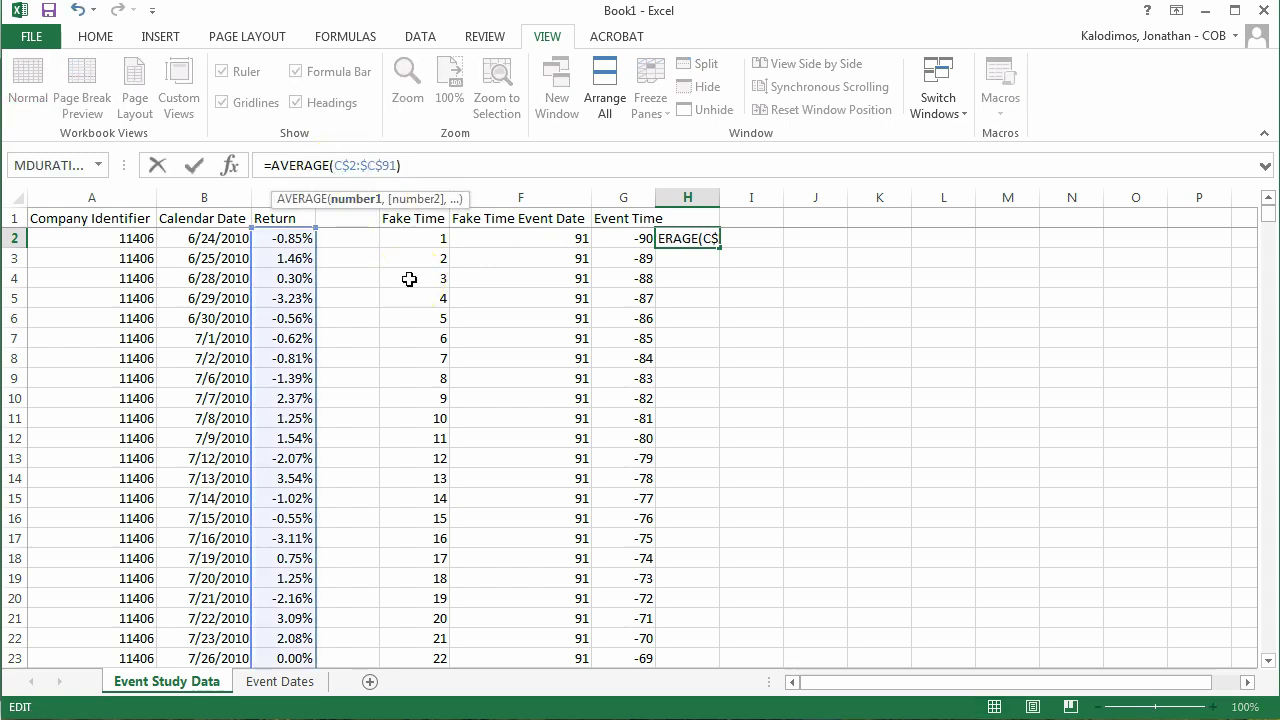
key("Right")
key("Delete")
key("Return")
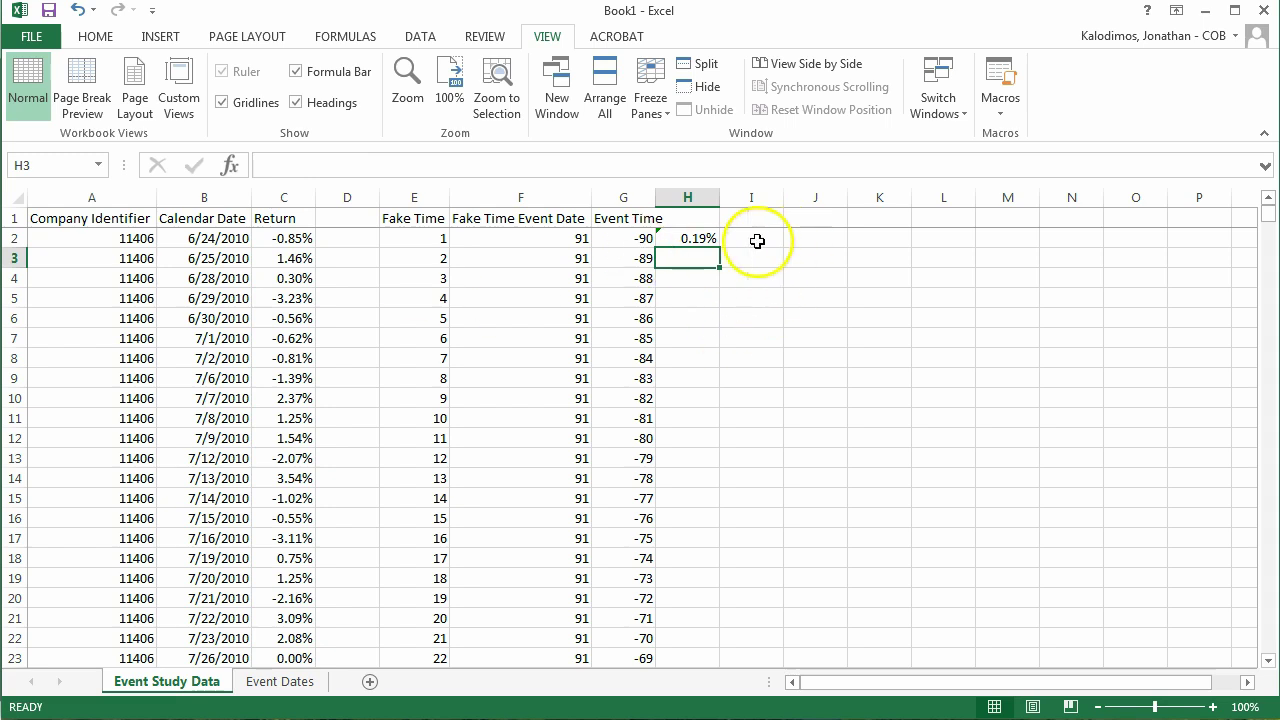
Fill the relative-reference average from H2 down to H16 and check the shifted ranges in H3 and H4.
left_click(697, 240)
left_click_drag(719, 247, 700, 530)
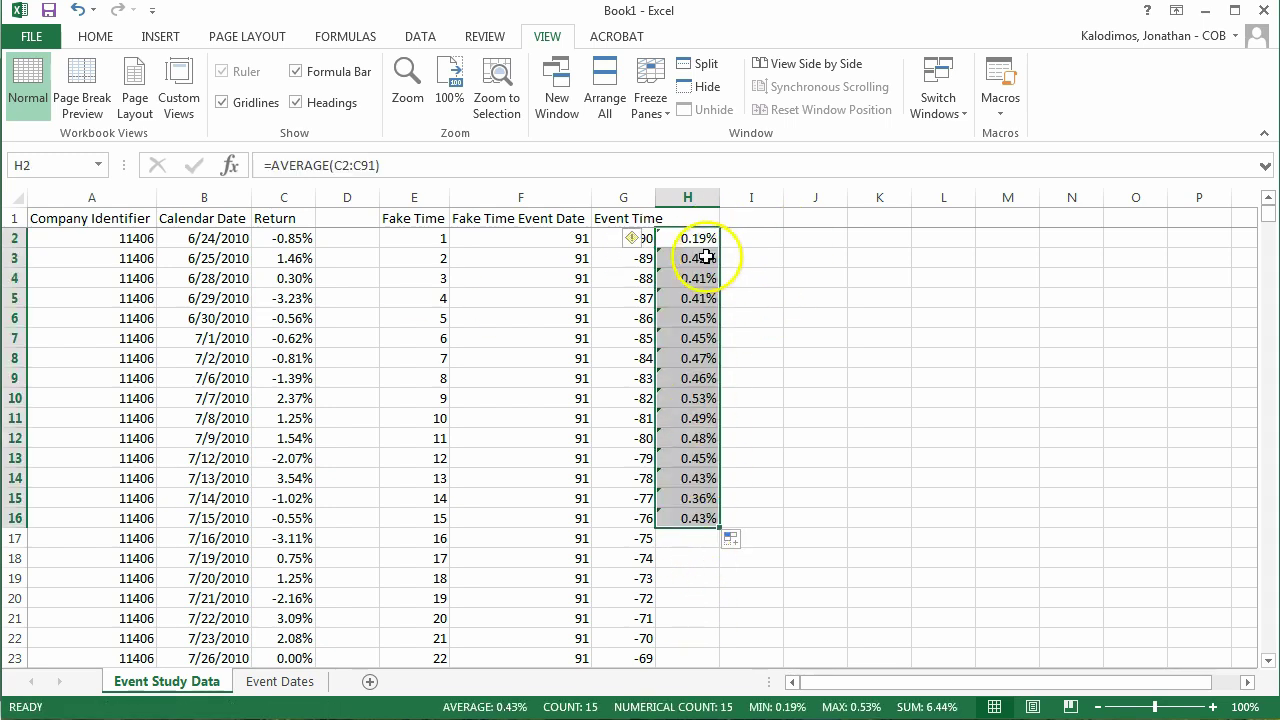
left_click(705, 257)
key("F2")
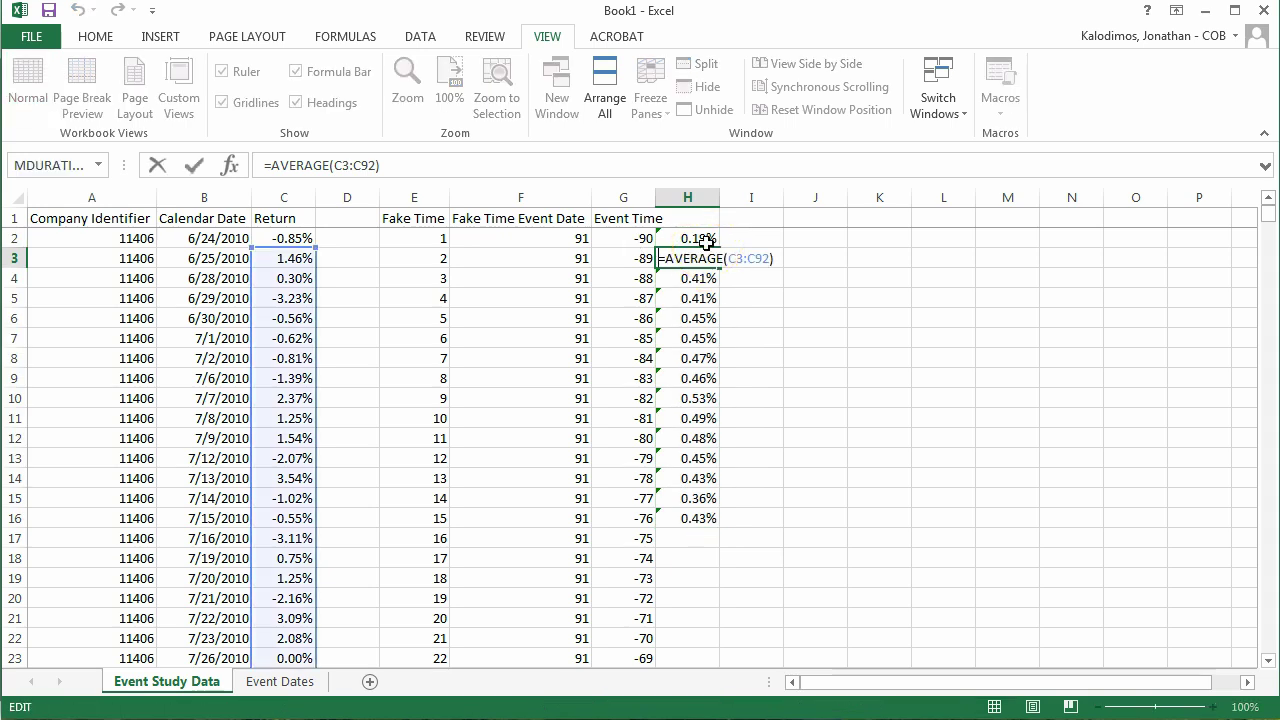
left_click(688, 253)
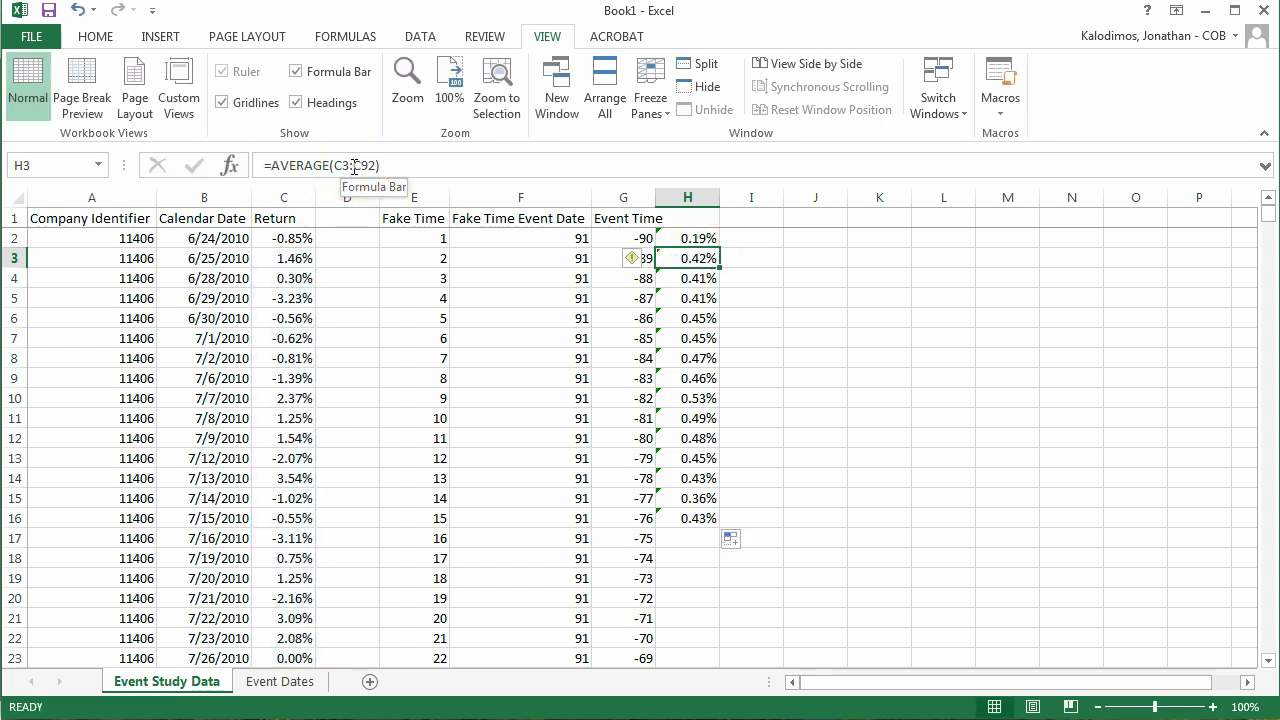
left_click(695, 281)
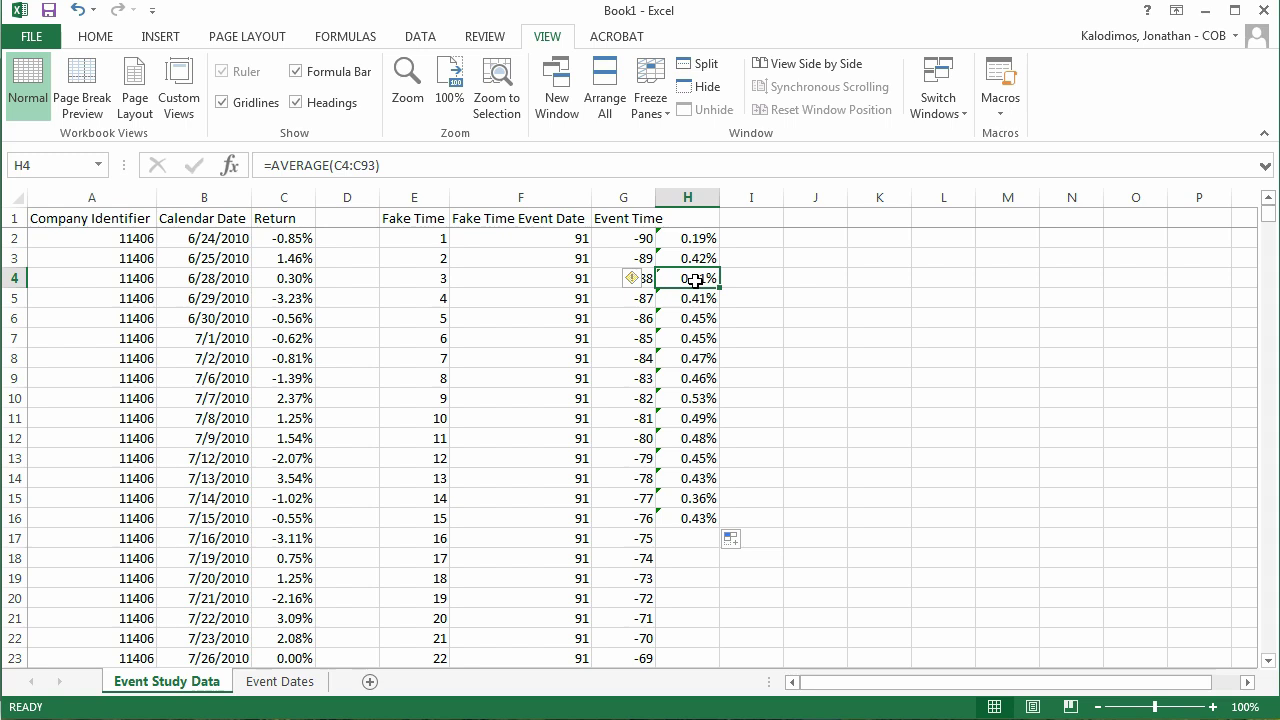
Make the range in H2's average formula absolute again, as =AVERAGE($C$2:$C$91).
key("Up")
key("Up")
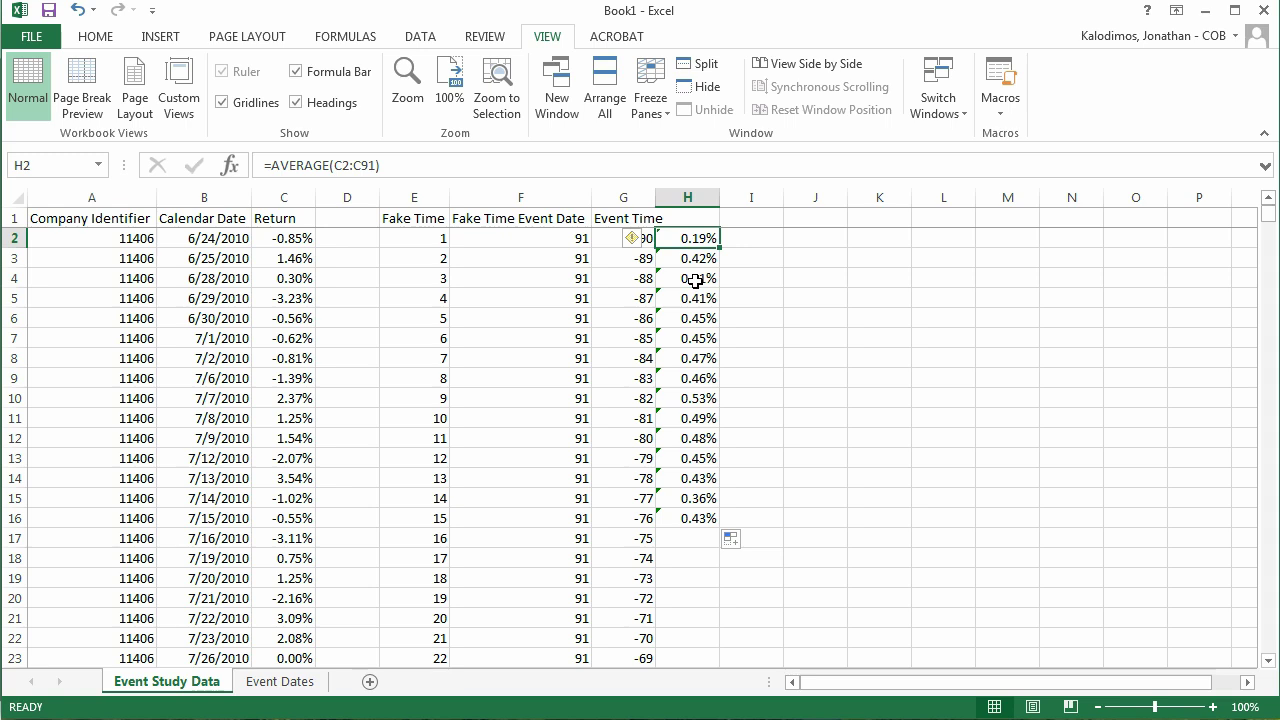
left_click(343, 165)
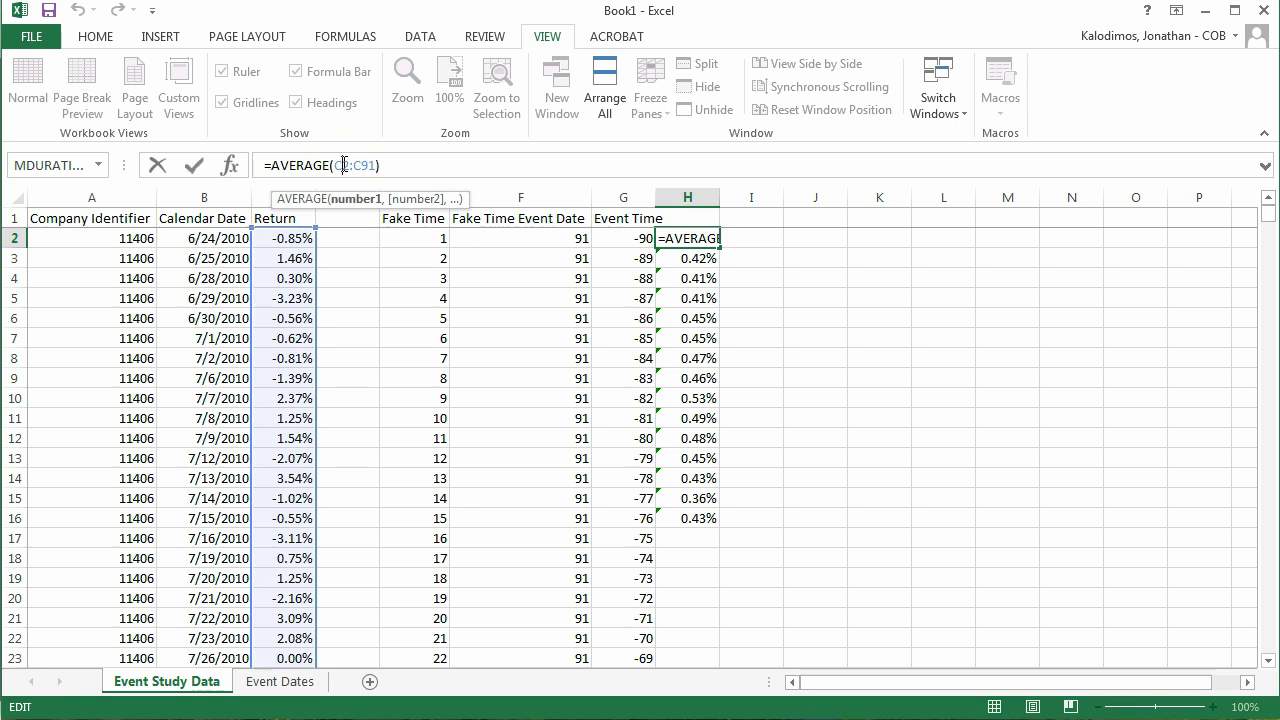
key("F4")
key("Right")
key("Right")
key("Right")
key("F4")
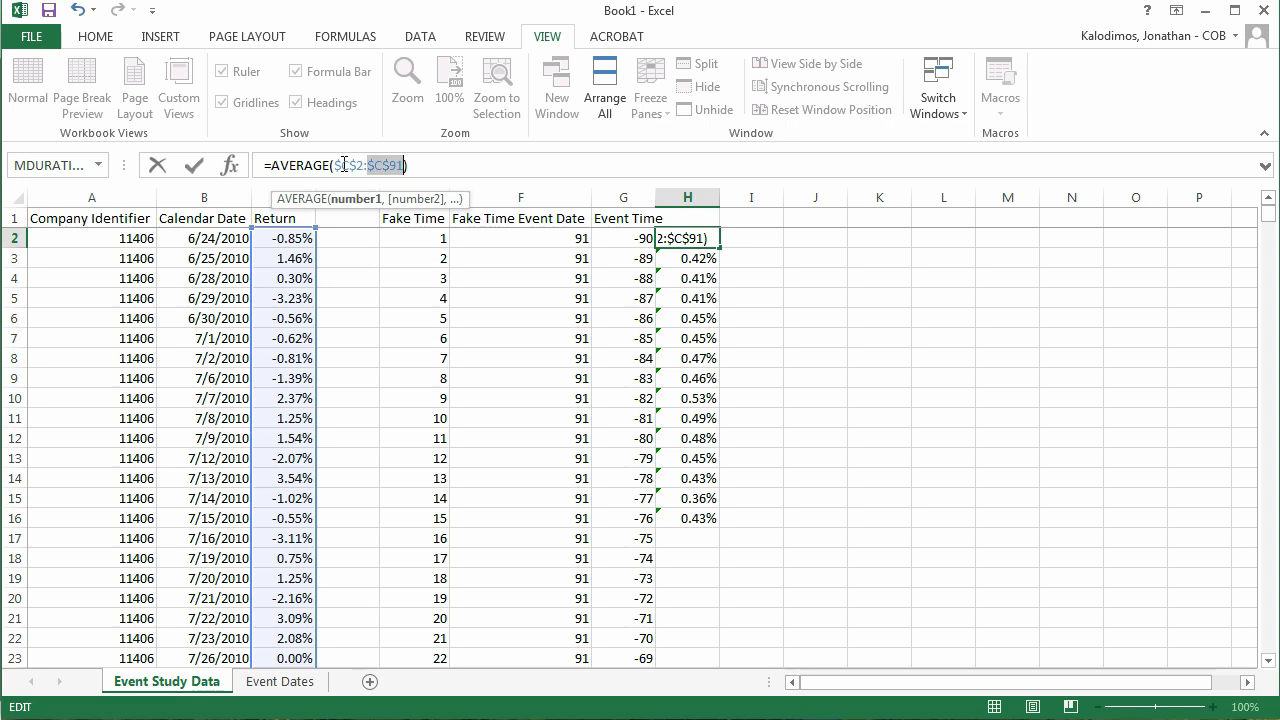
key("Return")
key("Up")
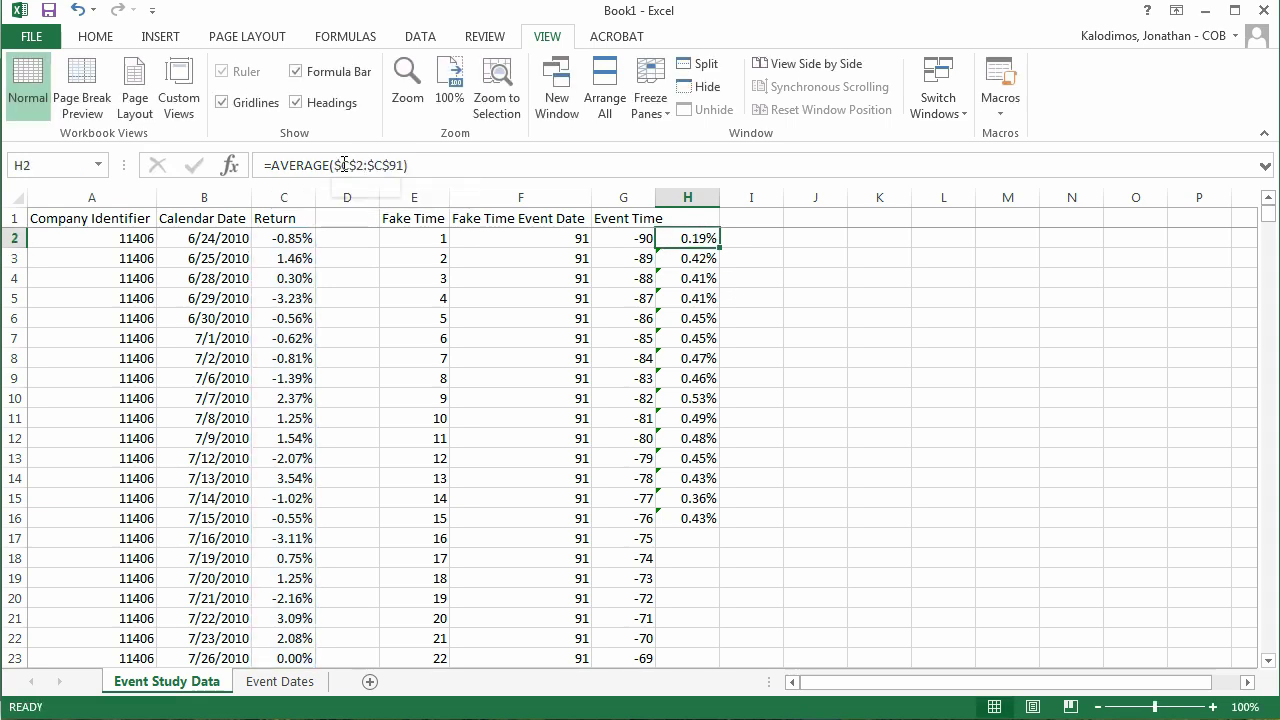
Fill the absolute-reference average from H2 down to H97, through the first company's last row.
key("shift+Down")
key("shift+Down")
key("shift+Down")
key("shift+Down")
key("shift+Down")
key("shift+Down")
key("shift+Down")
key("shift+Down")
key("shift+Down")
key("shift+Down")
key("shift+Down")
key("shift+Down")
key("shift+Down")
key("shift+Down")
key("shift+Down")
key("shift+Down")
key("shift+Down")
key("shift+Down")
key("shift+Down")
key("shift+Down")
key("shift+Down")
key("shift+Down")
key("shift+Down")
key("shift+Down")
key("shift+Down")
key("shift+Down")
key("shift+Down")
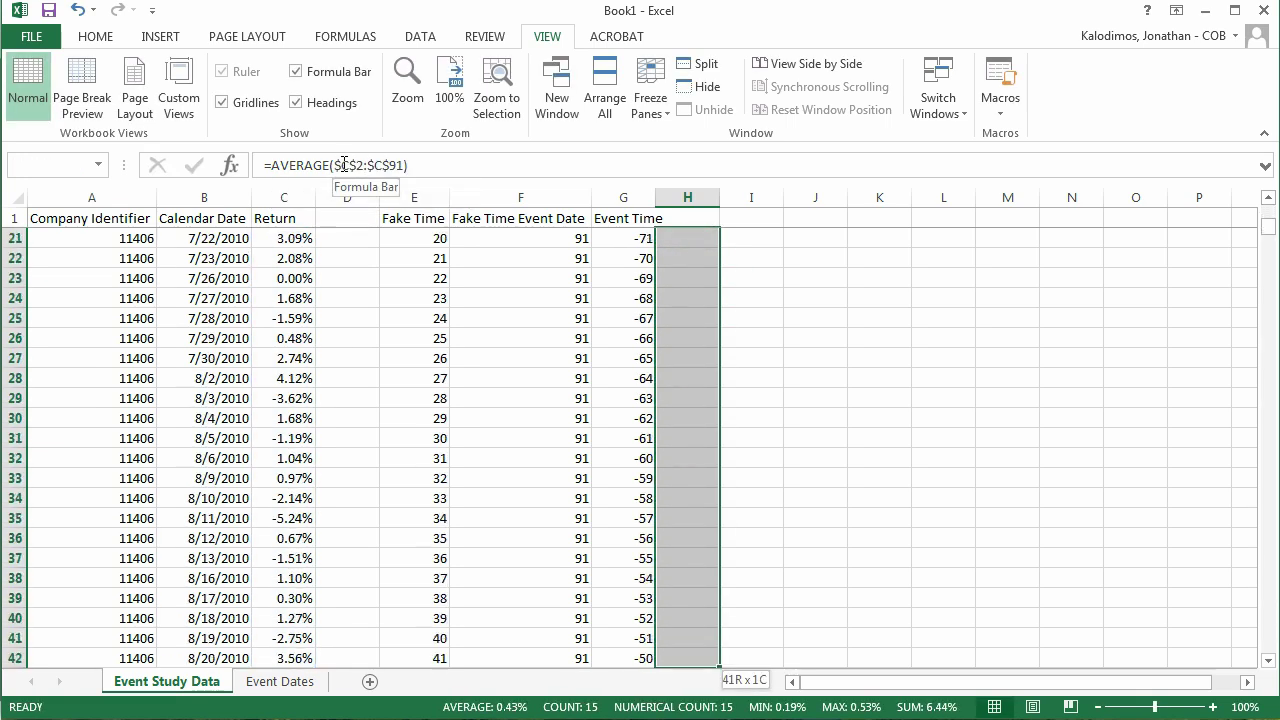
key("shift+Down")
key("shift+Down")
key("shift+Down")
key("shift+Down")
key("shift+Down")
key("shift+Down")
key("shift+Down")
key("shift+Down")
key("shift+Down")
key("shift+Down")
key("shift+Down")
key("shift+Down")
key("shift+Down")
key("shift+Down")
key("shift+Down")
key("shift+Down")
key("shift+Down")
key("shift+Down")
key("shift+Down")
key("shift+Down")
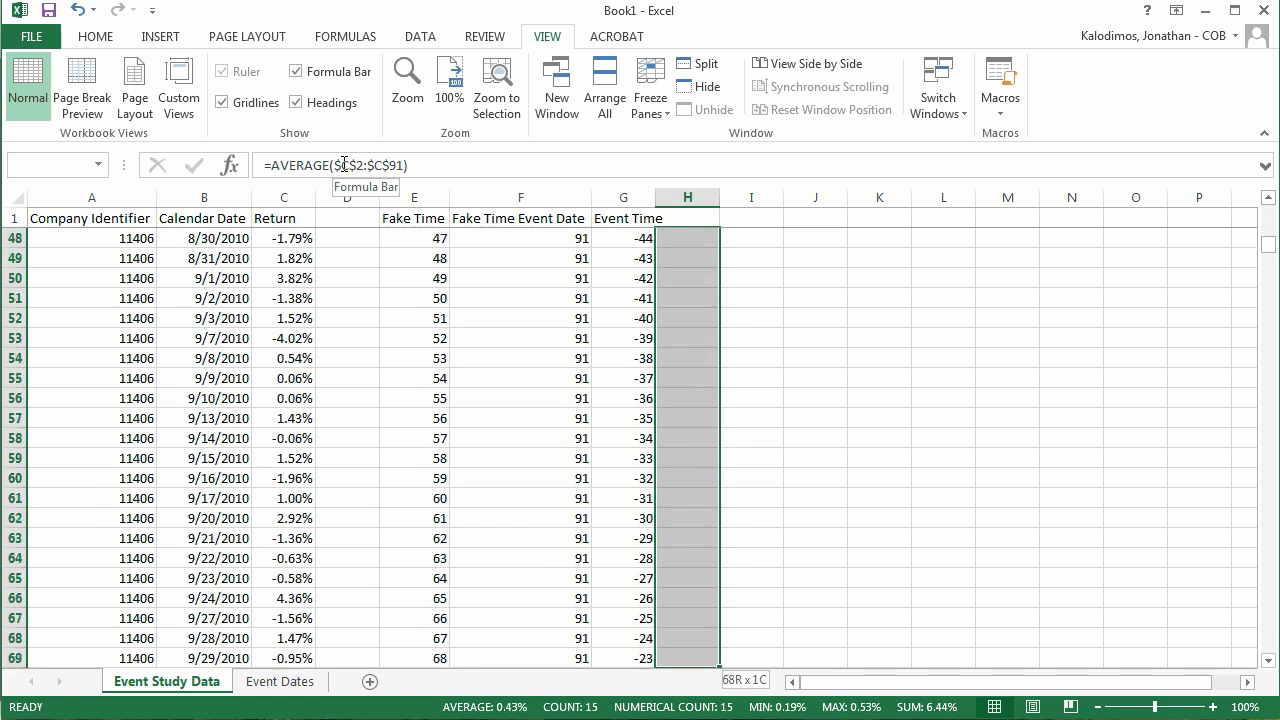
key("shift+Down")
key("shift+Down")
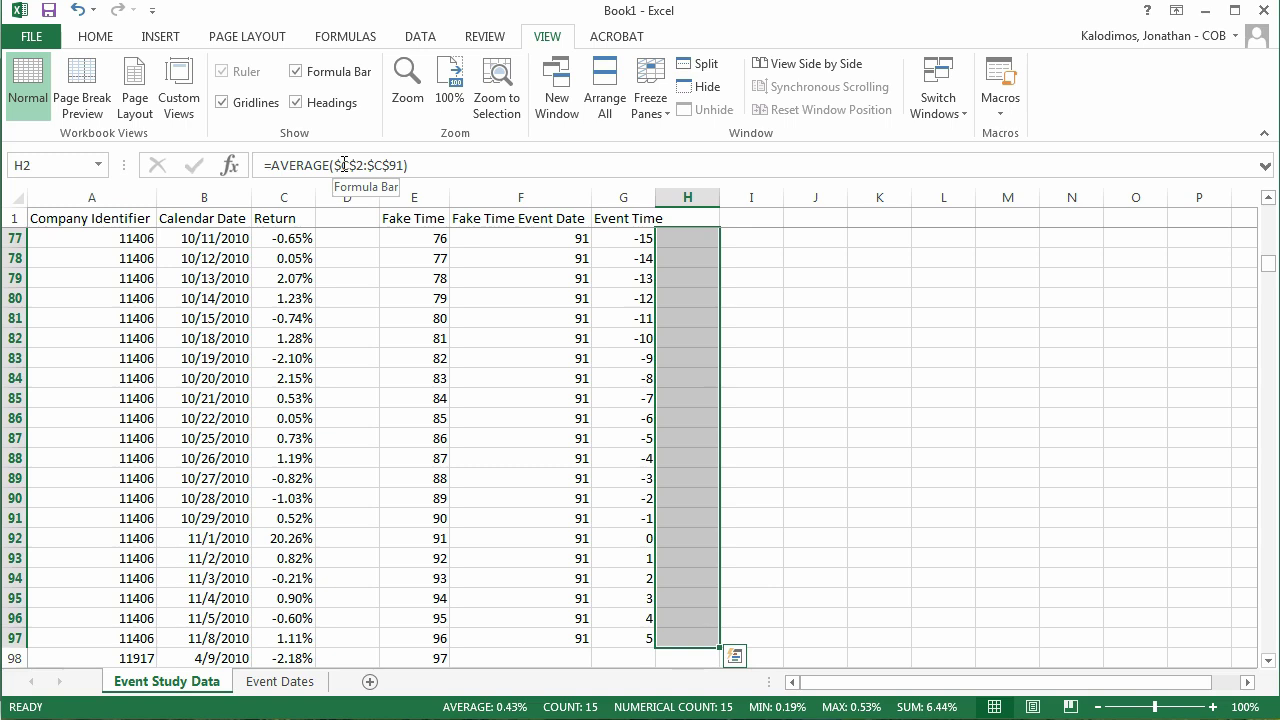
key("ctrl+d")
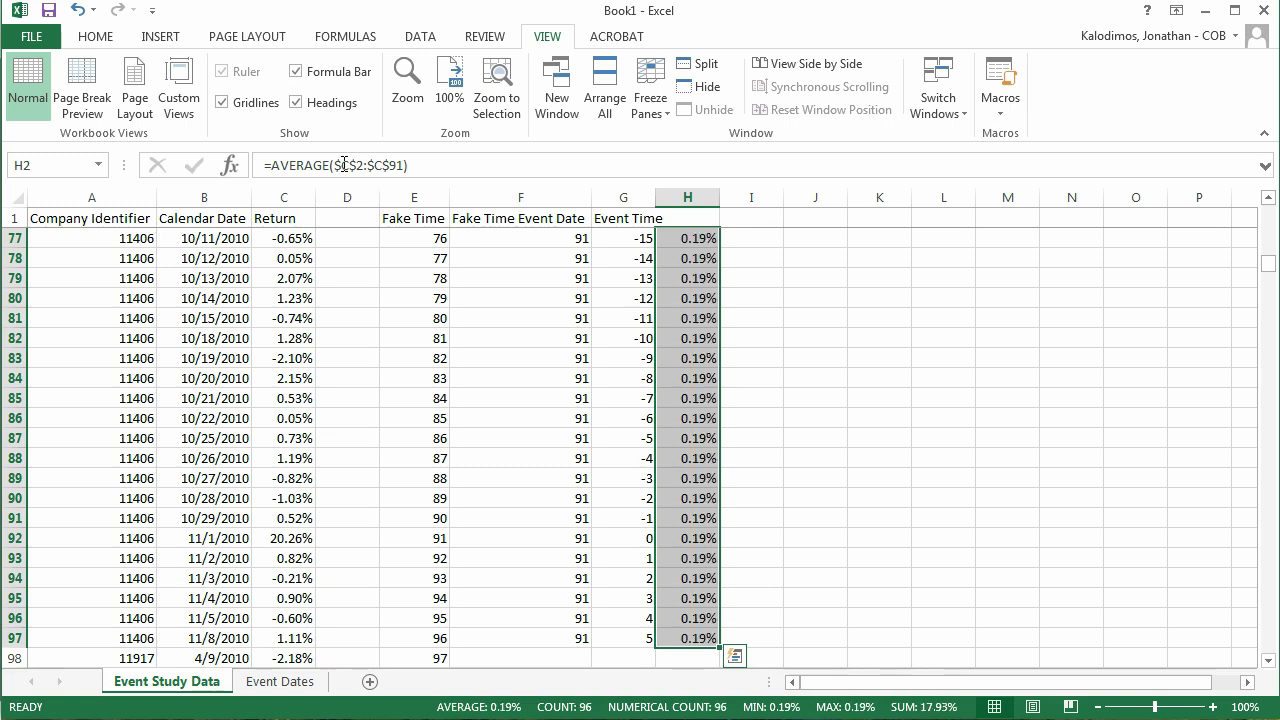
key("Right")
key("Left")
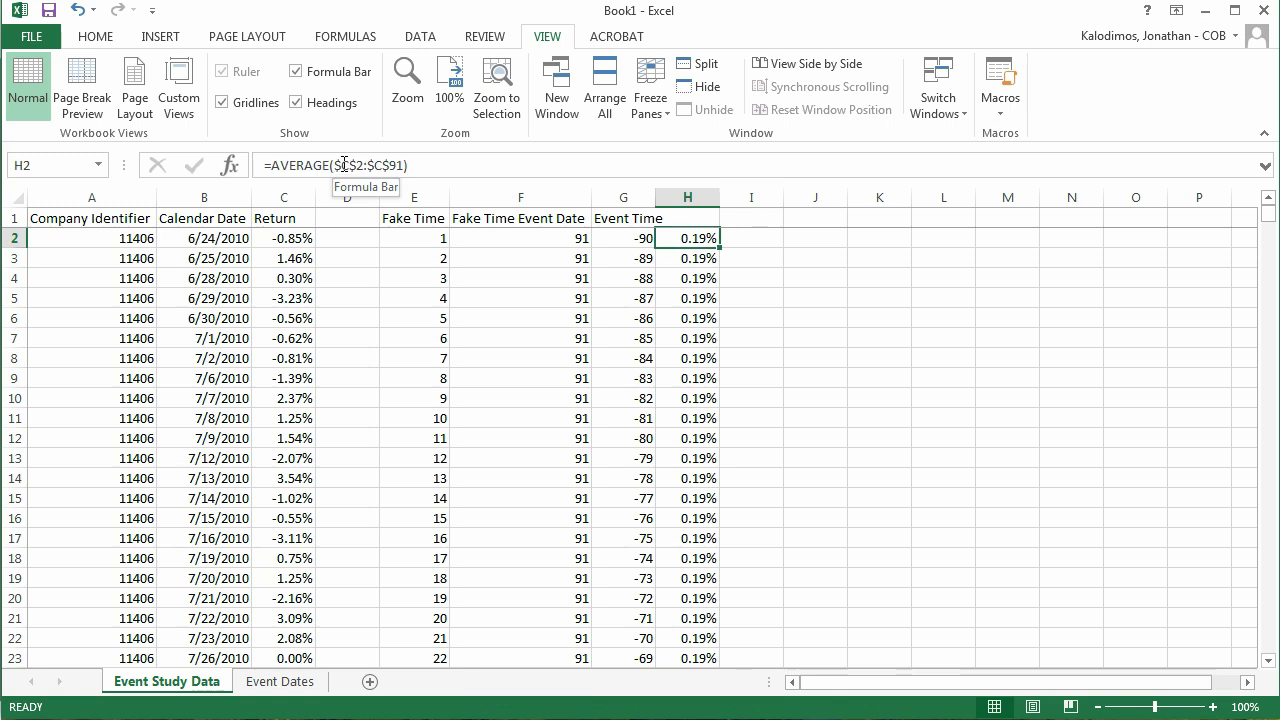
Title column H "Expected Return" in H1 and autofit the widths of columns G and H.
key("Up")
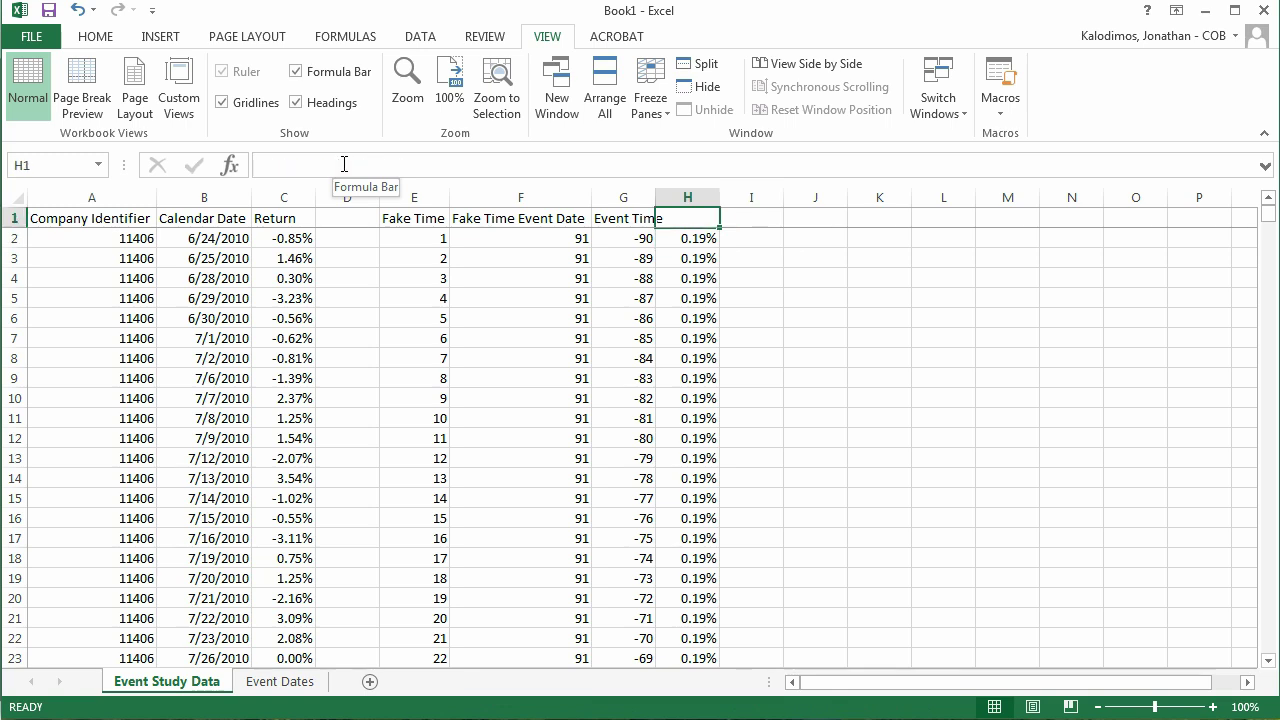
type("Expect")
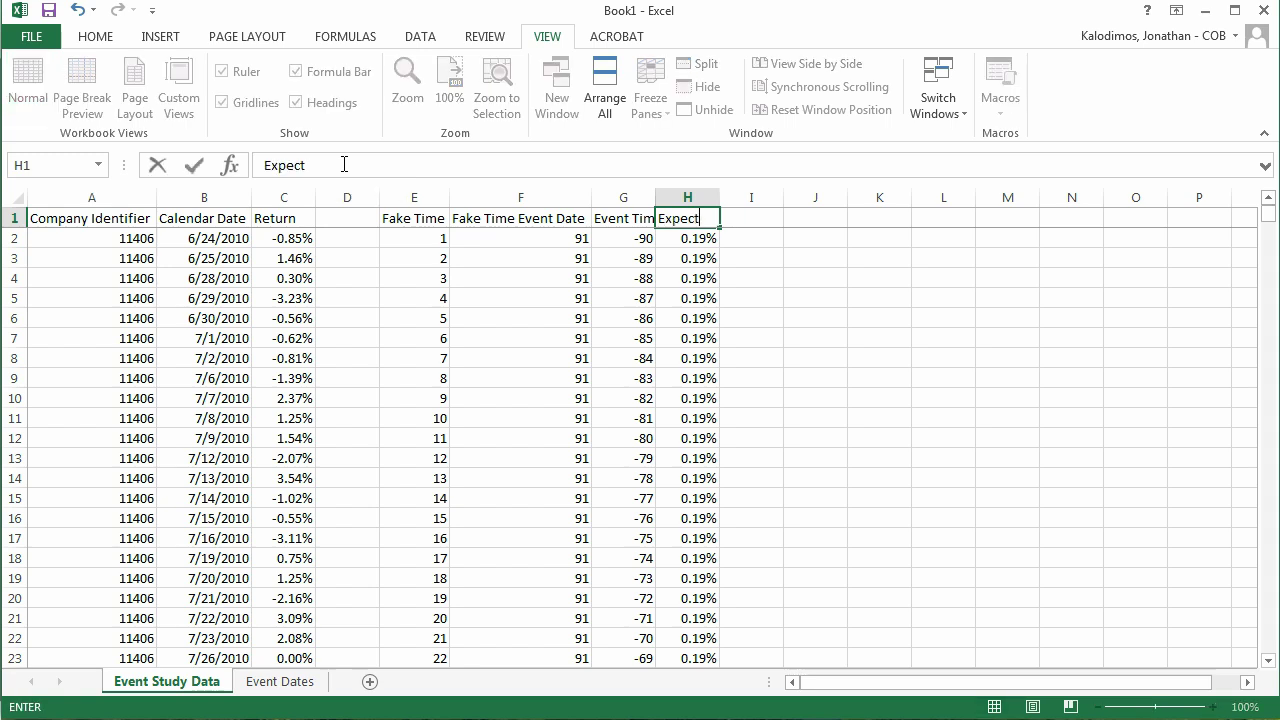
type("ed Return")
key("Tab")
double_click(655, 198)
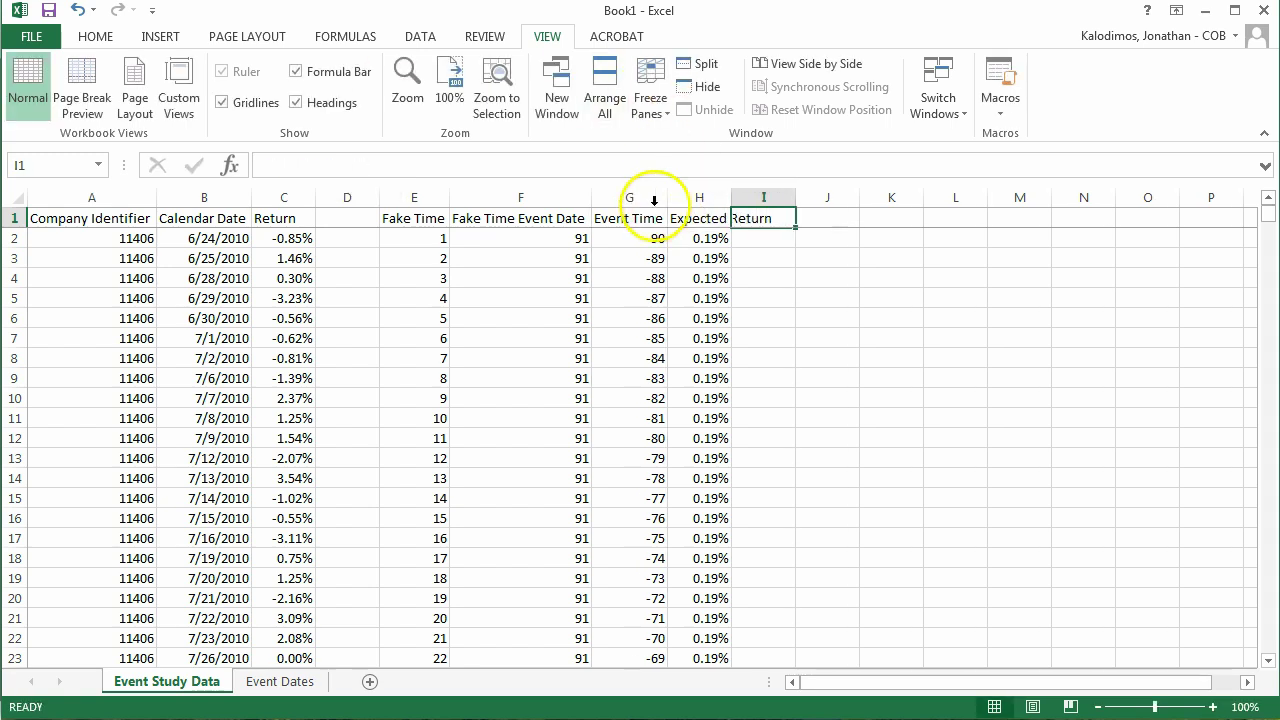
double_click(733, 198)
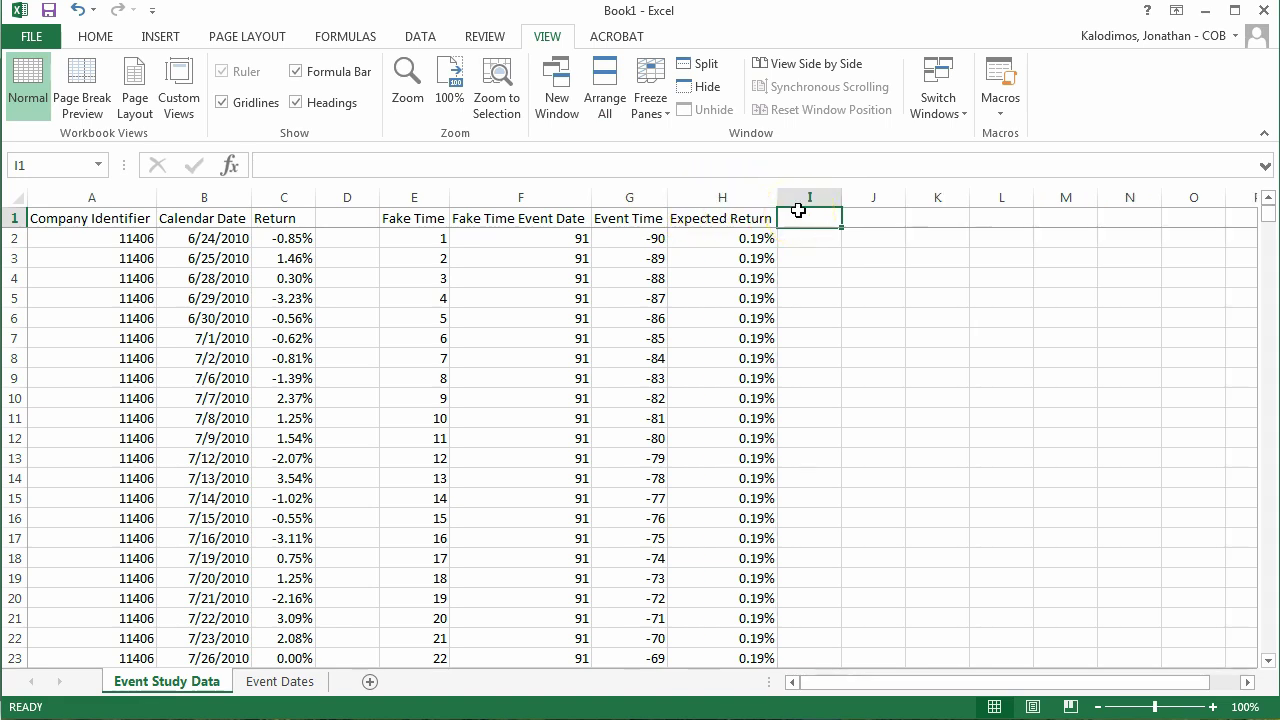
Title column I "Abnormal Return" in I1 and autofit its width.
type("A")
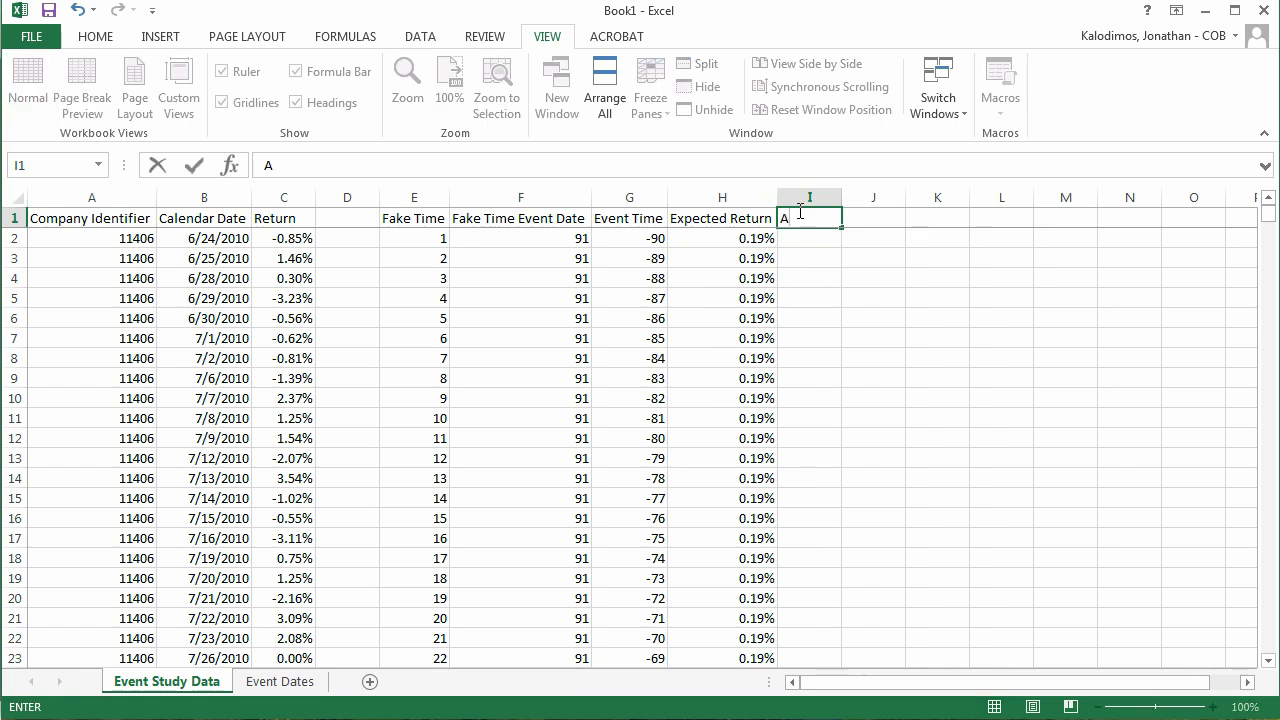
type("bnormal Return")
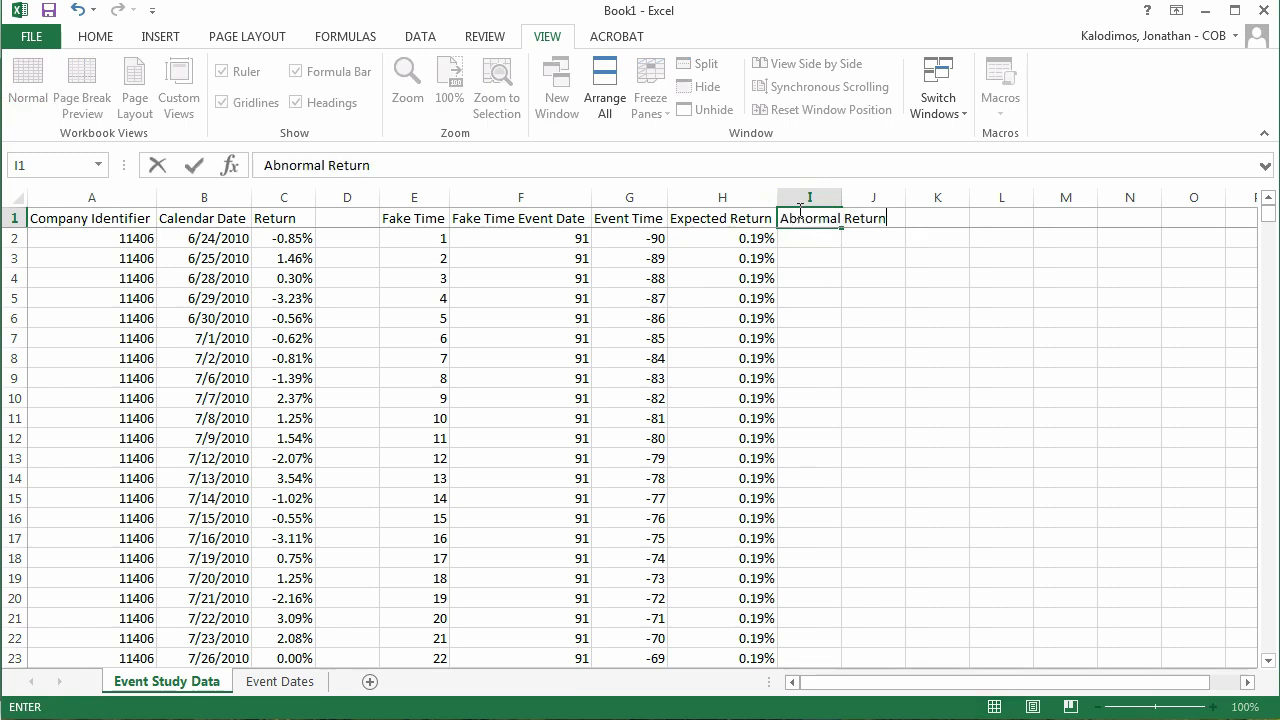
key("Return")
key("Left")
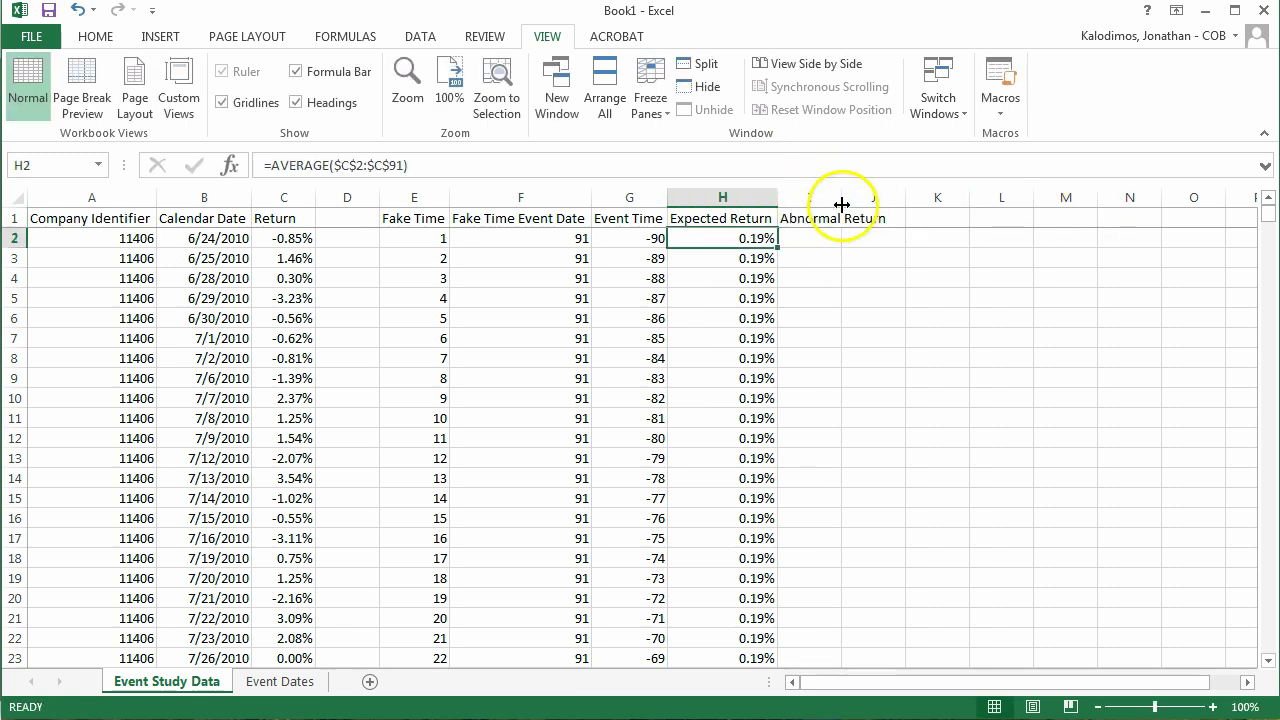
double_click(841, 198)
Enter the formula =C2-H2 in I2 to calculate the abnormal return.
left_click(852, 241)
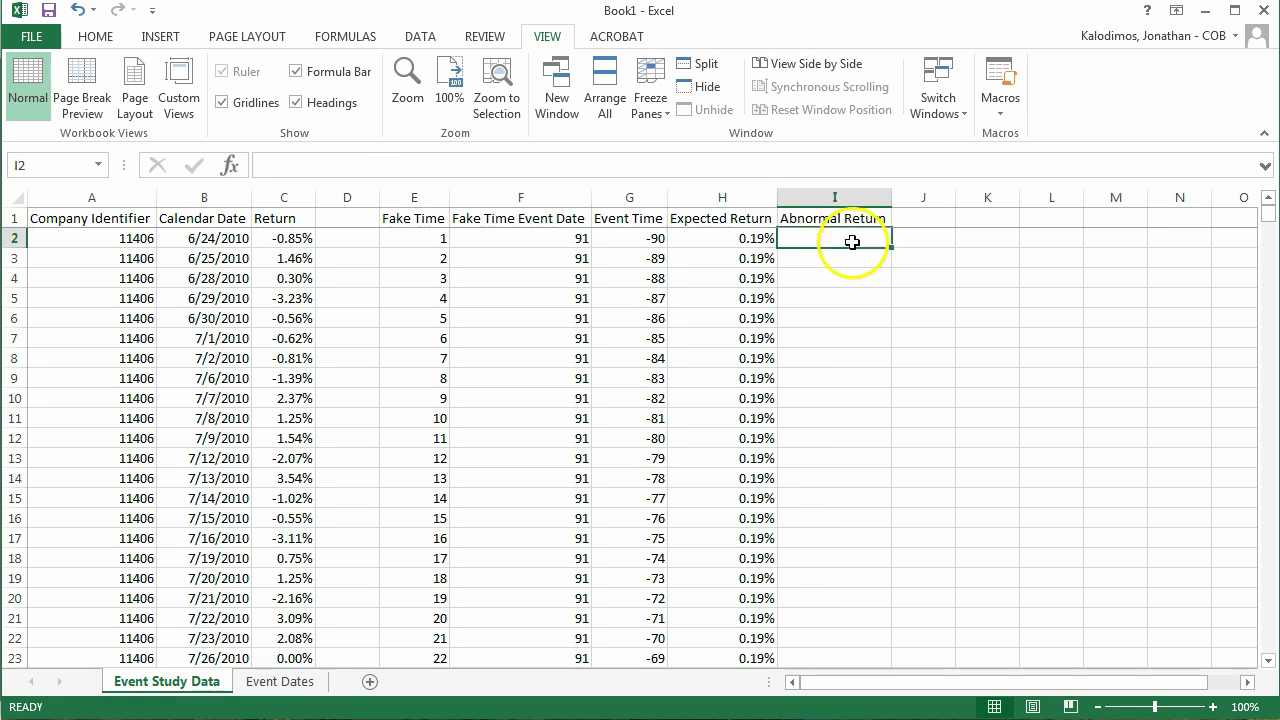
type("=")
key("Left")
key("Left")
key("Left")
key("Left")
key("Left")
key("Left")
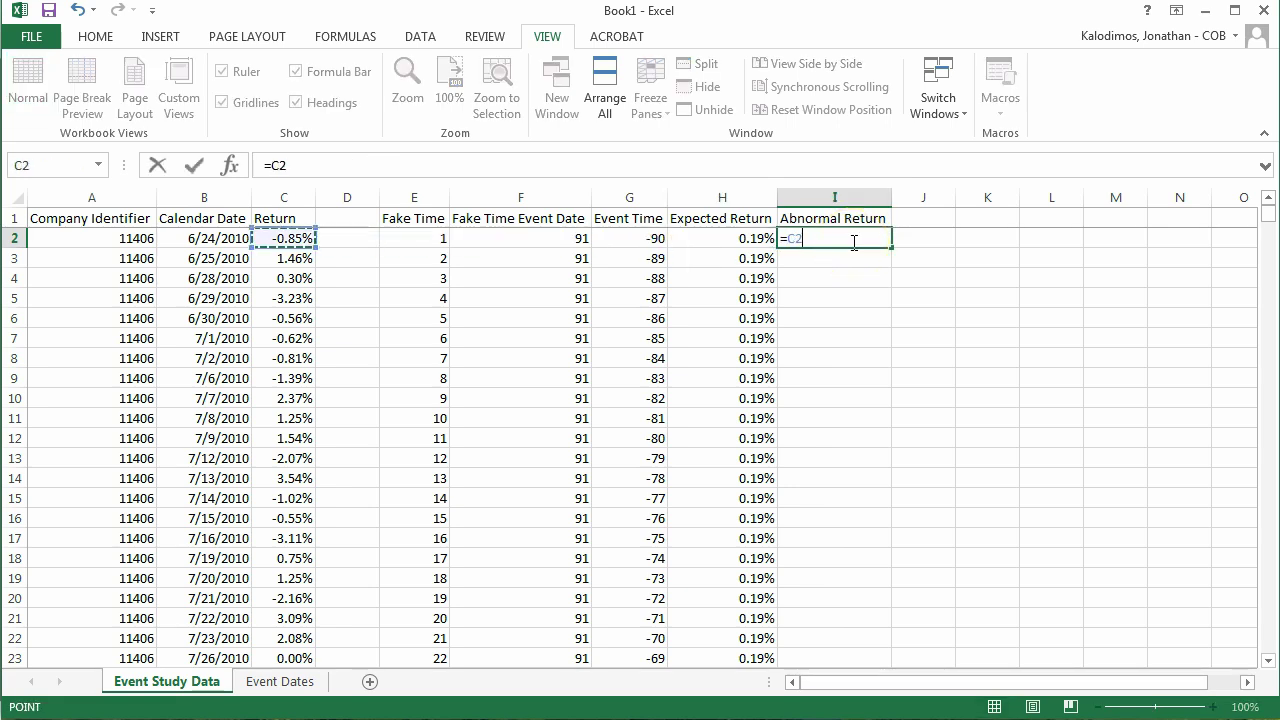
type("-")
key("Left")
key("Return")
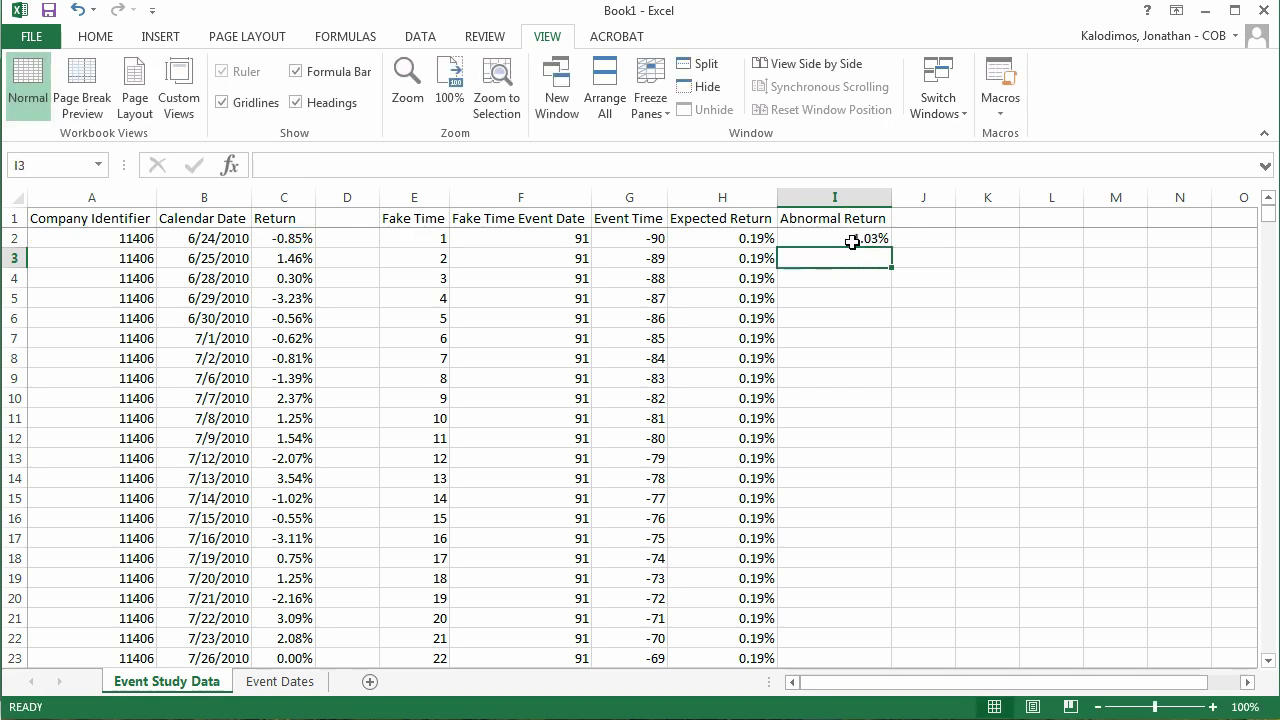
Fill the abnormal return formula from I2 down to I97, matching the extent of the Expected Return column.
left_click(921, 278)
key("Left")
key("ctrl+Down")
key("Right")
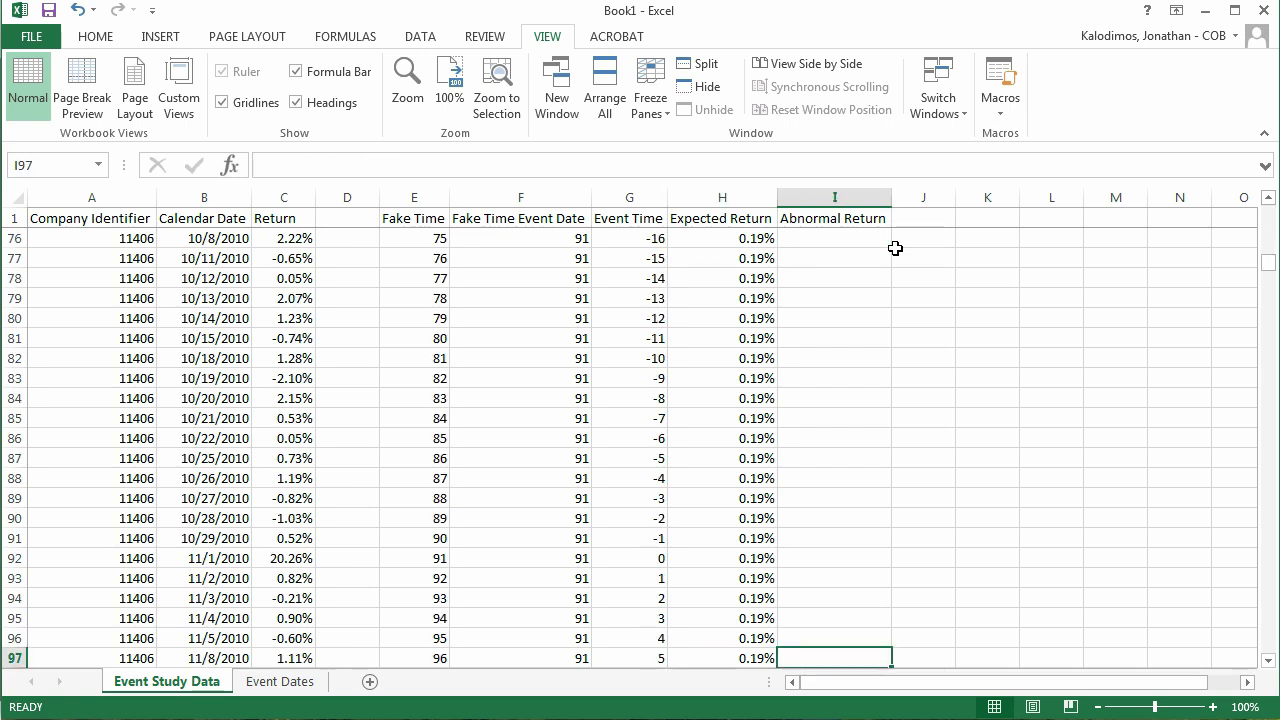
key("ctrl+shift+Up")
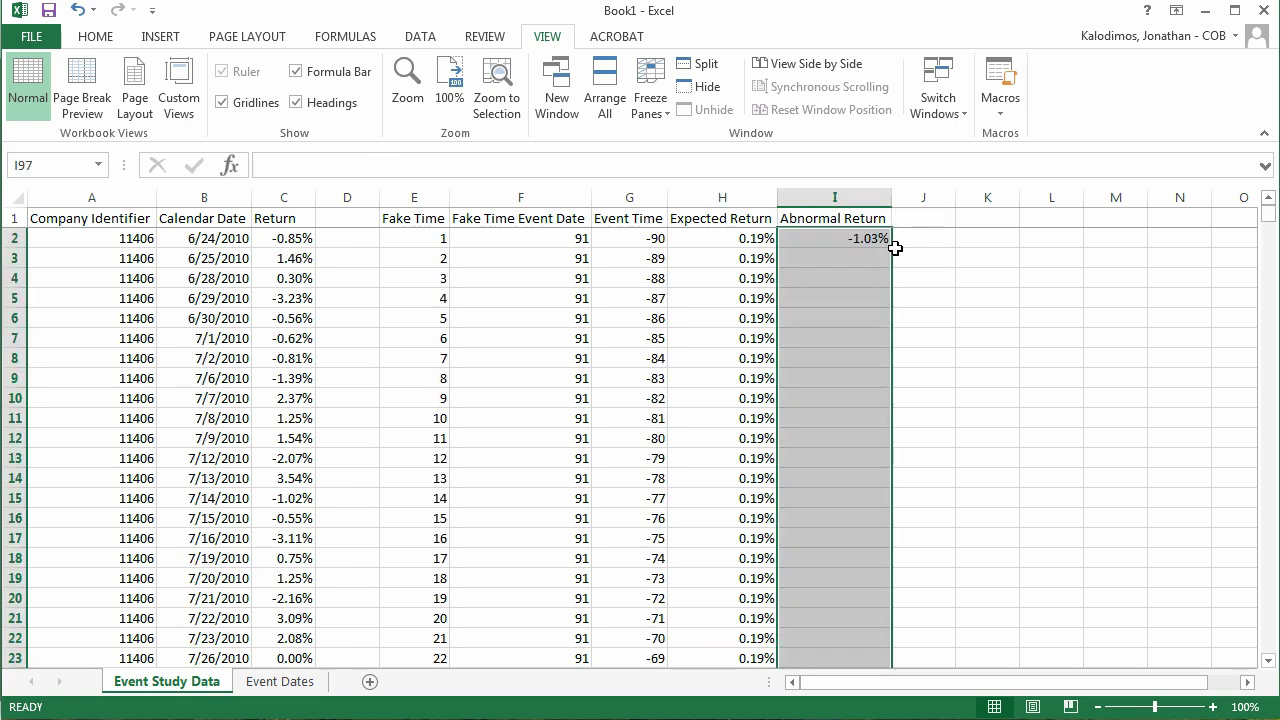
key("ctrl+d")
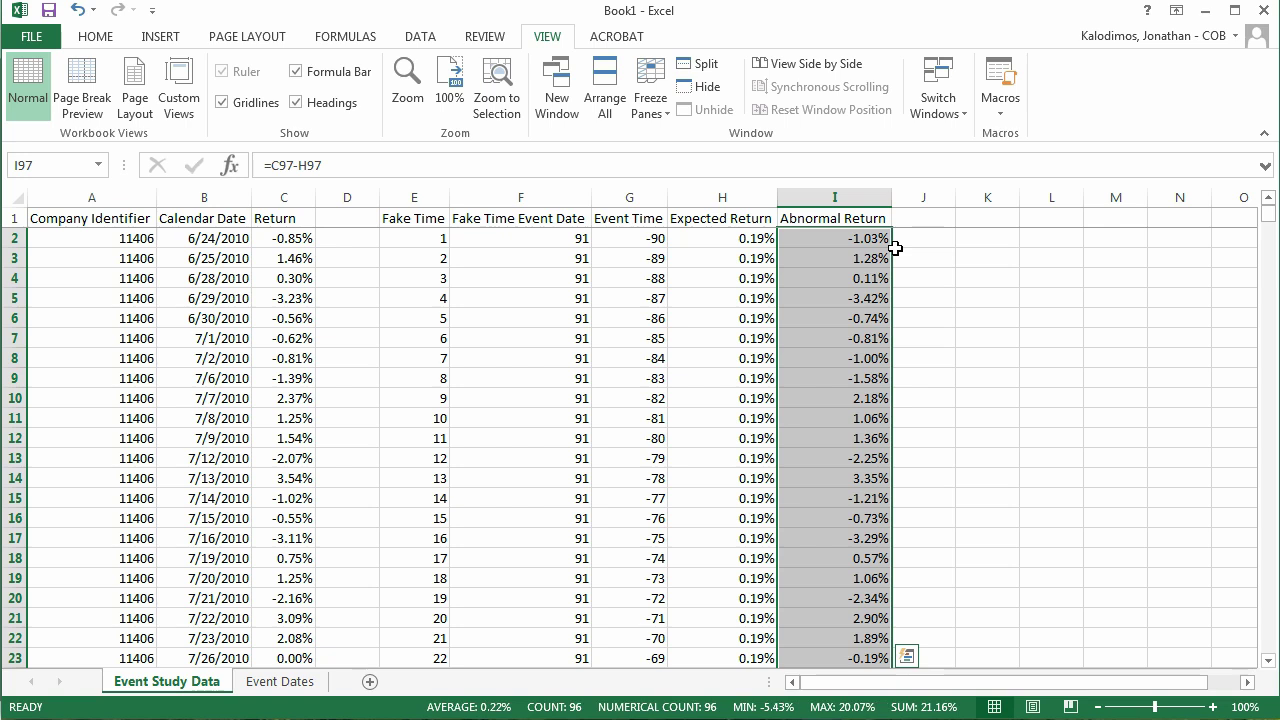
Go back to I2 and fill its abnormal return formula down to I97 once more using the fill handle.
key("Up")
key("ctrl+Up")
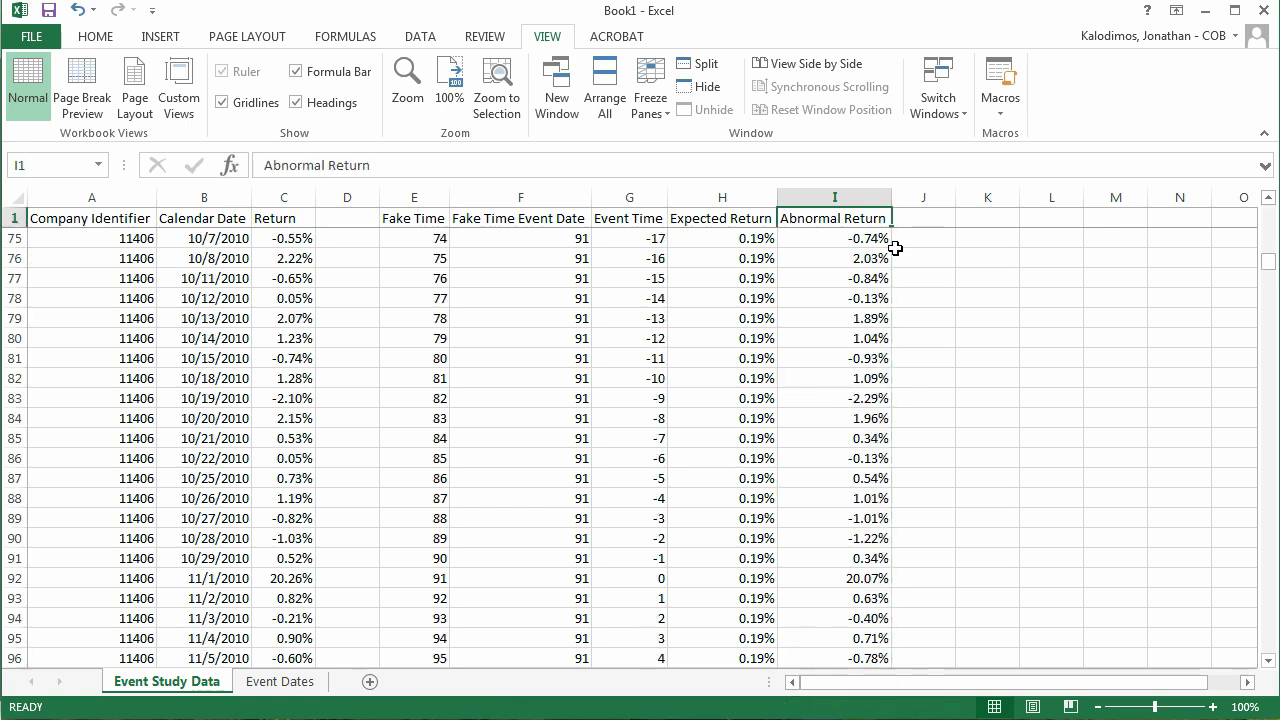
key("Down")
key("Down")
key("Up")
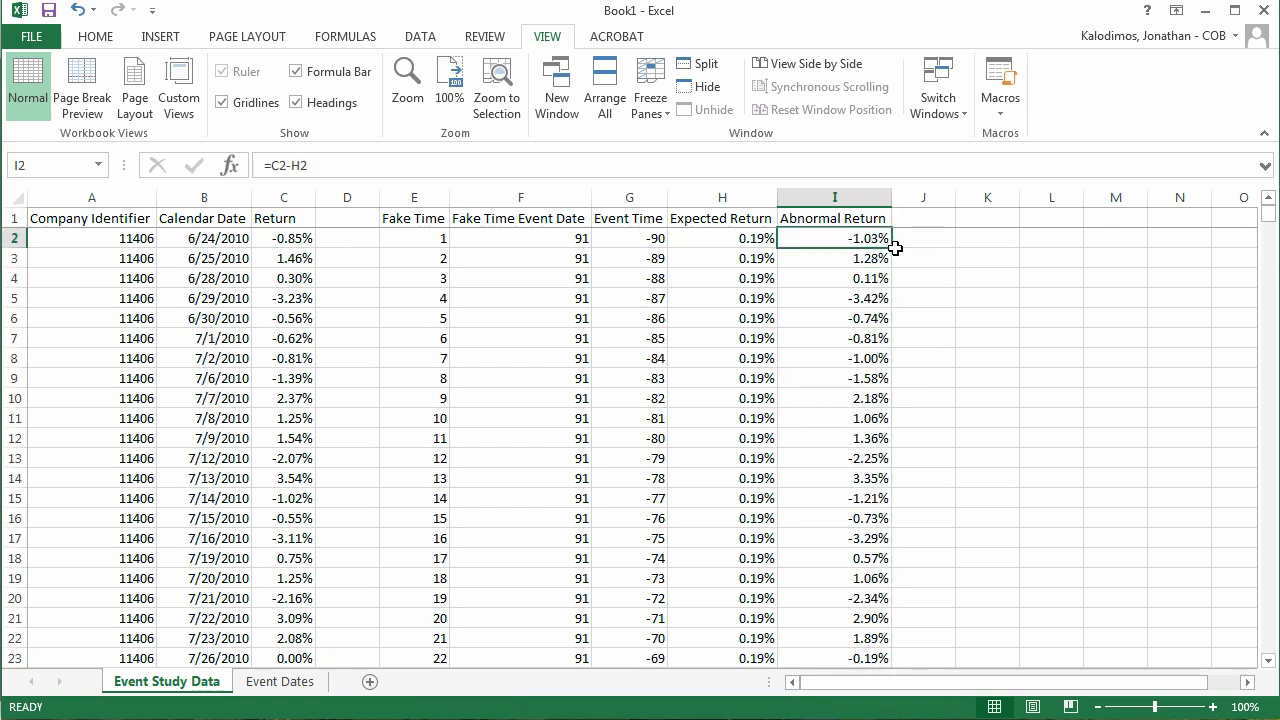
left_click(895, 248)
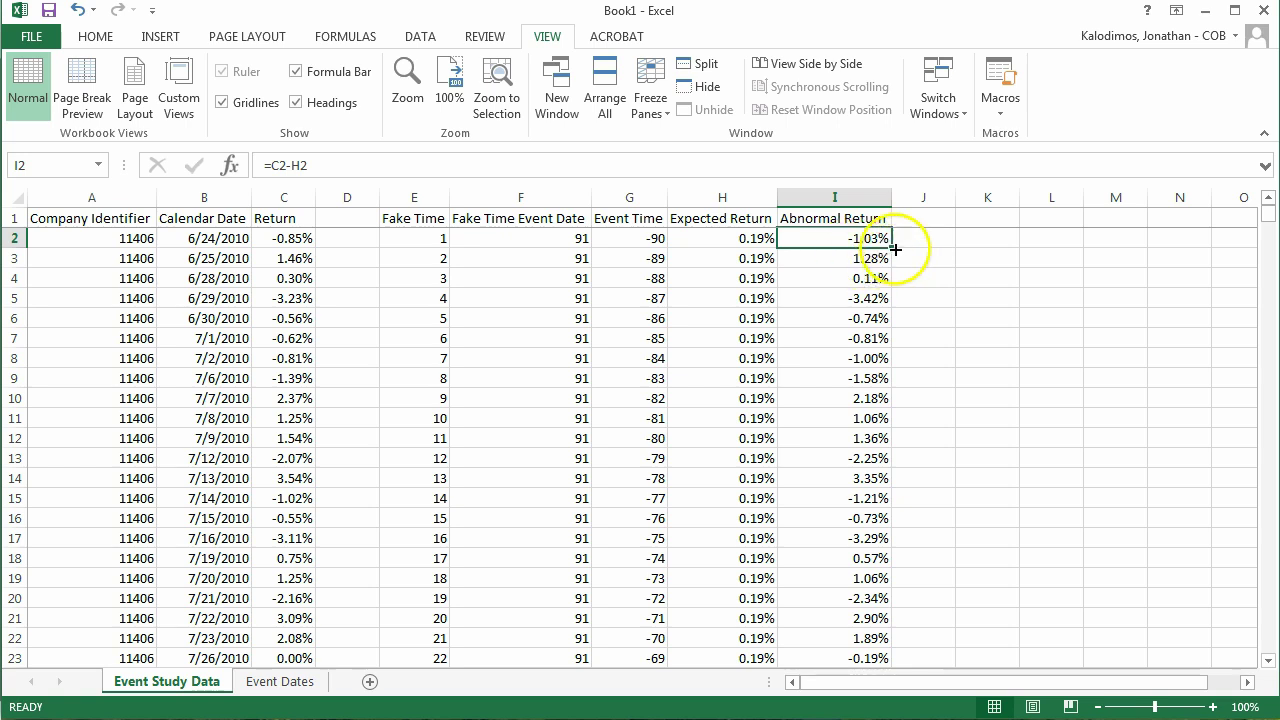
left_click_drag(895, 249, 886, 332)
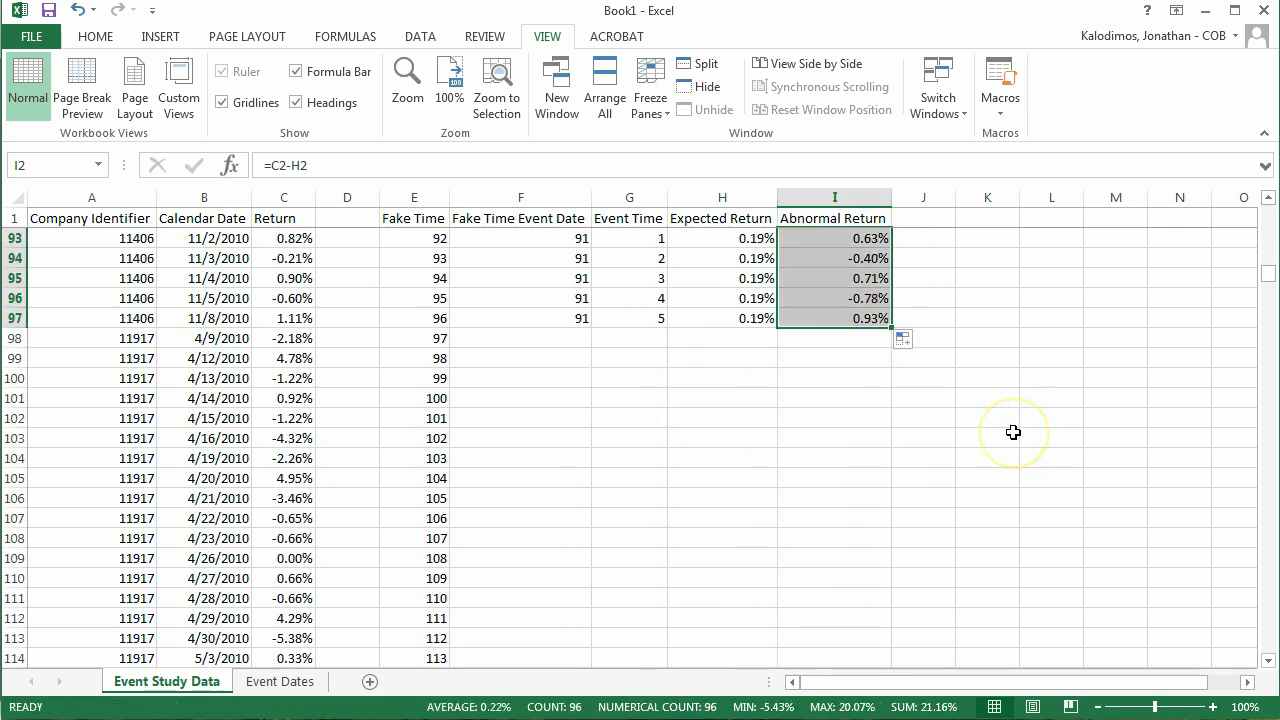
key("Right")
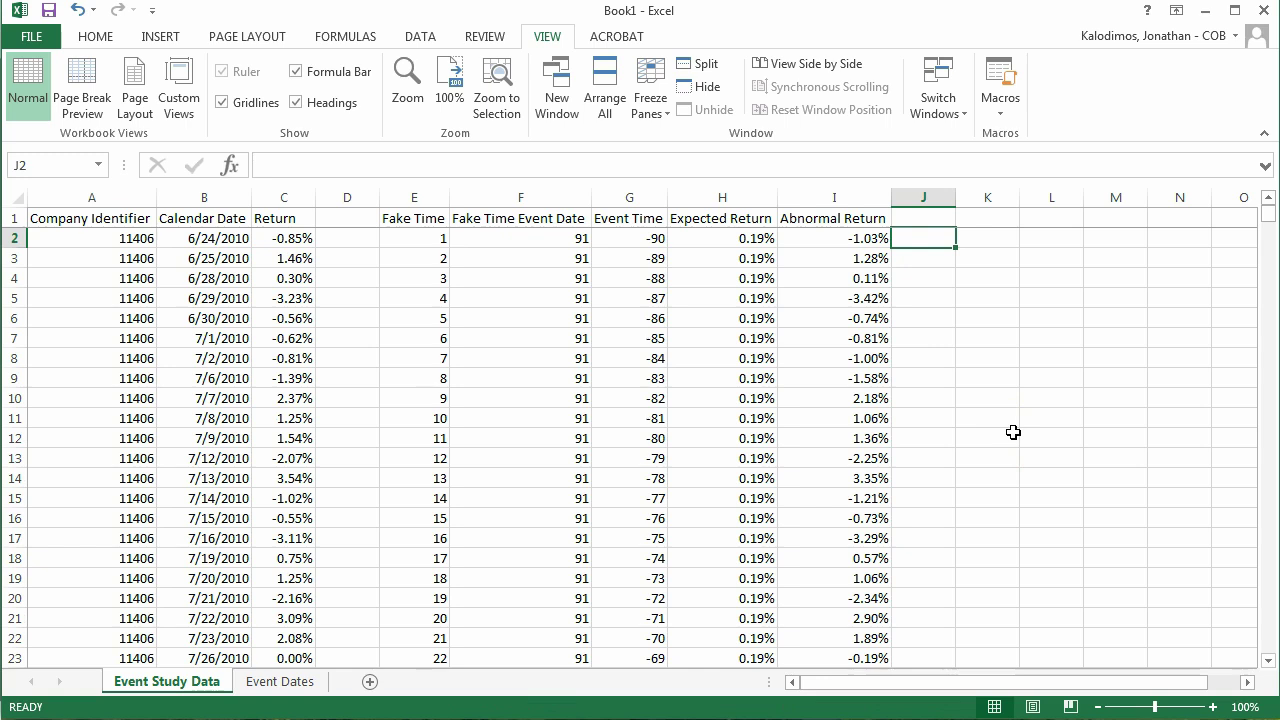
Title column J "5 day CAR" in J1.
left_click(938, 210)
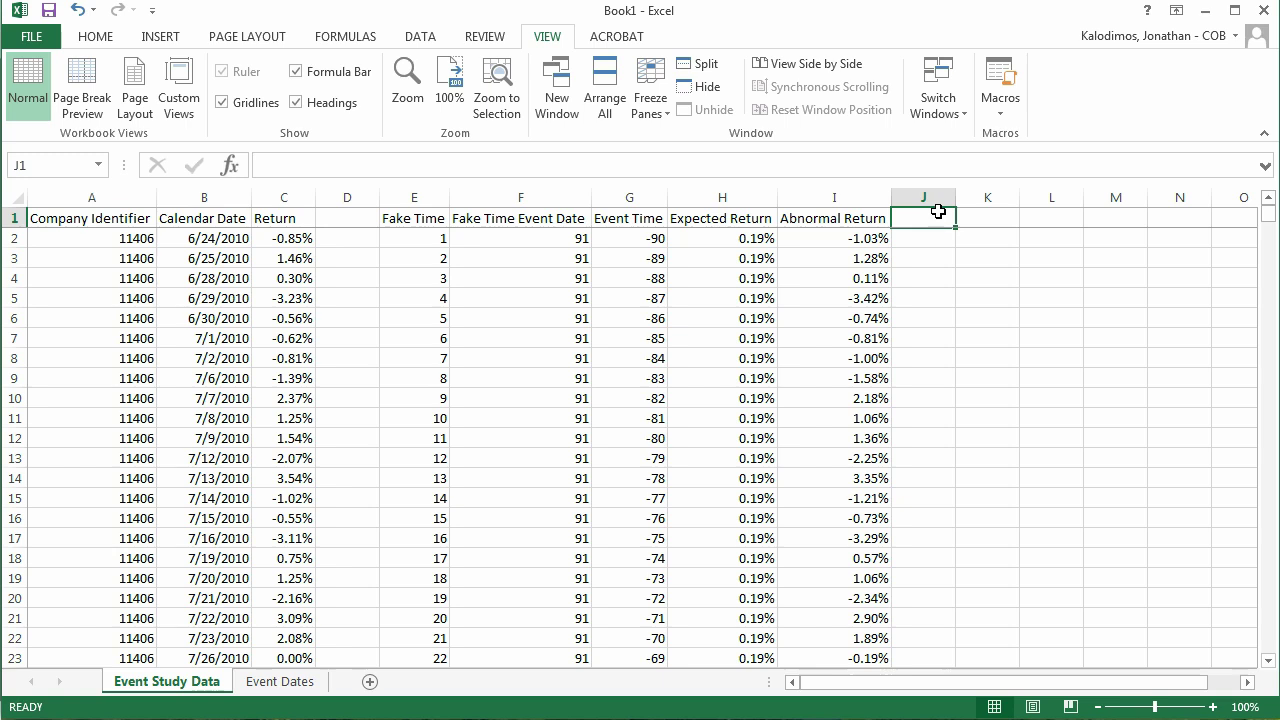
type("5 day Car")
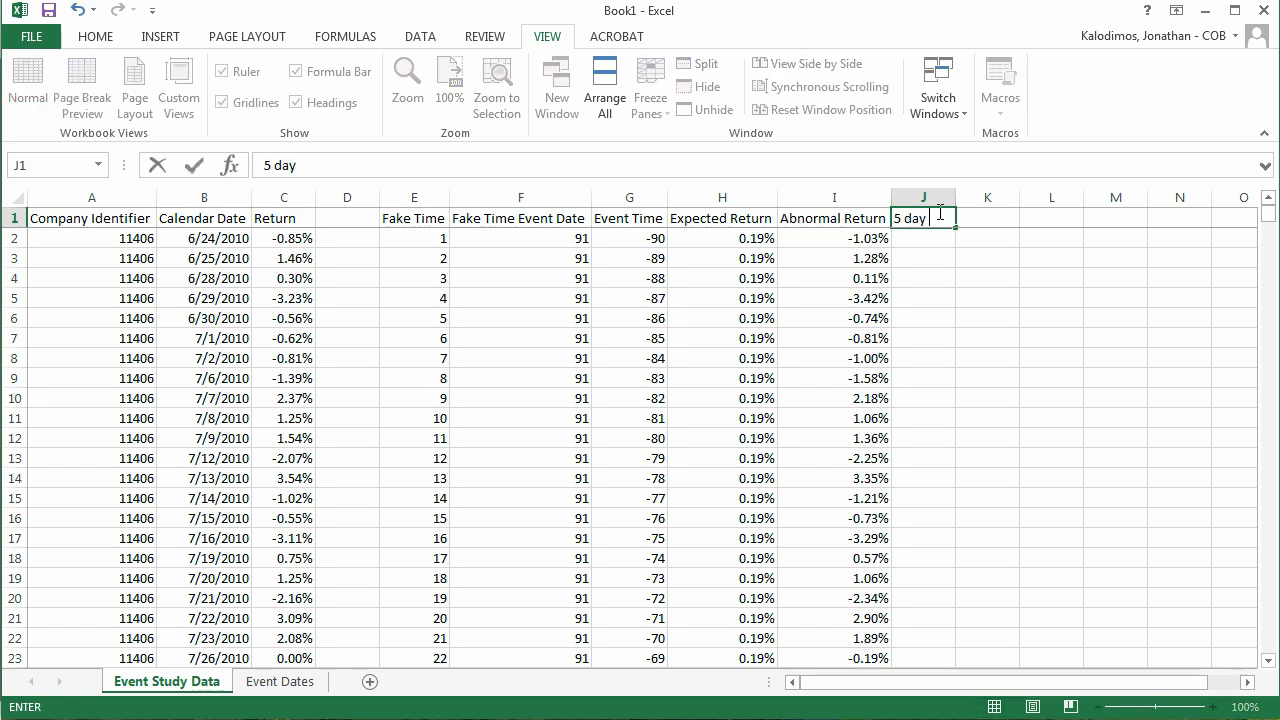
key("BackSpace")
key("BackSpace")
type("AR")
key("Return")
Enter the formula =SUM(I92:I92) in J92, the 5 day CAR cell on the Event Time 0 row.
scroll(957, 482, "down", 19)
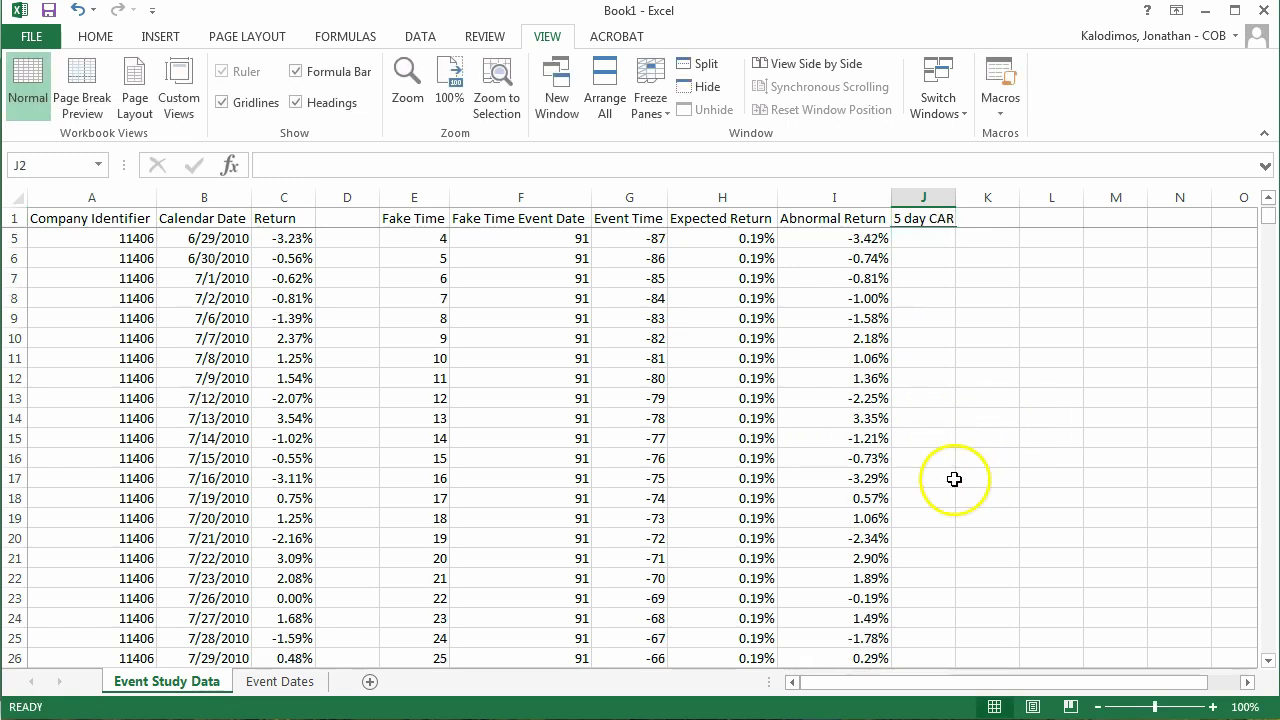
scroll(957, 484, "down", 9)
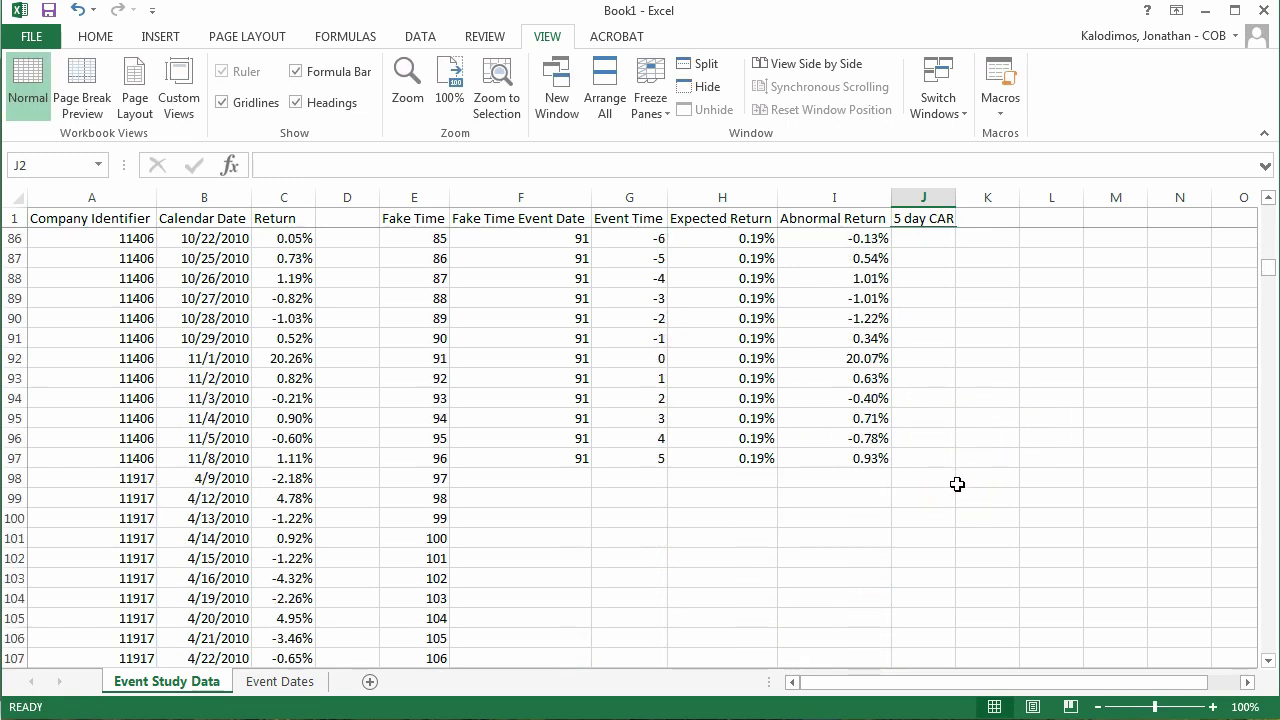
left_click(933, 356)
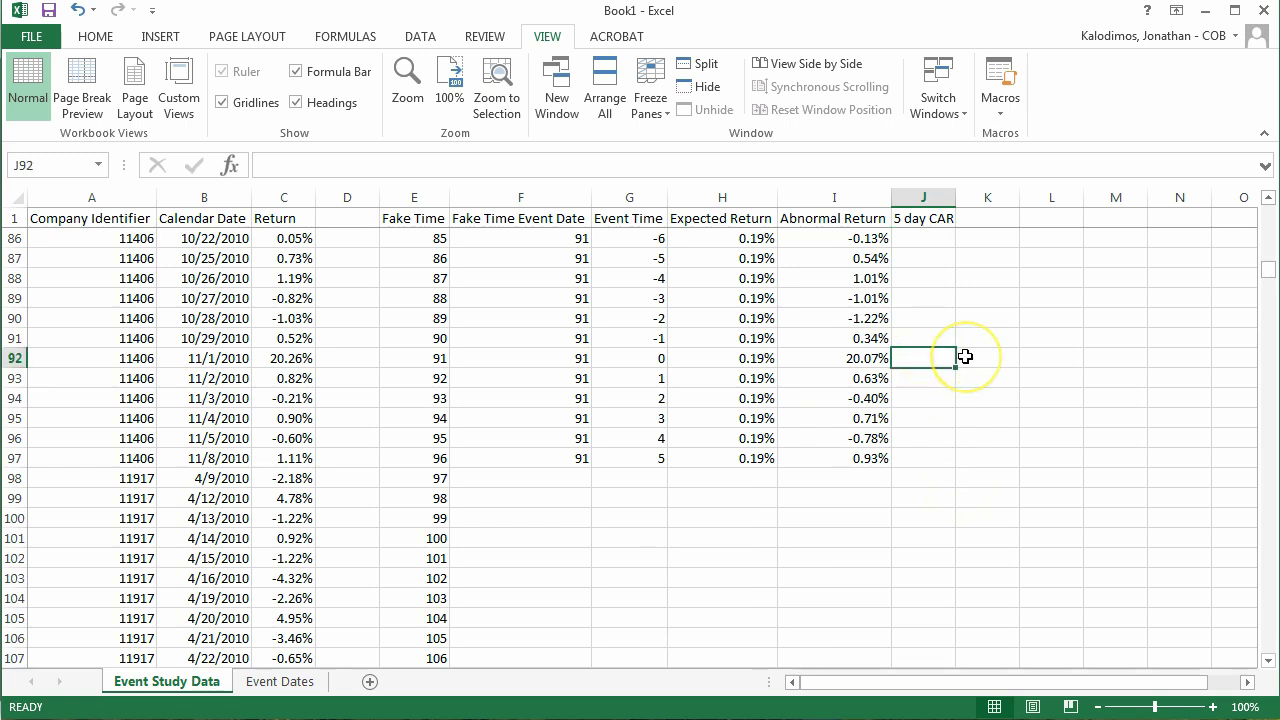
type("=")
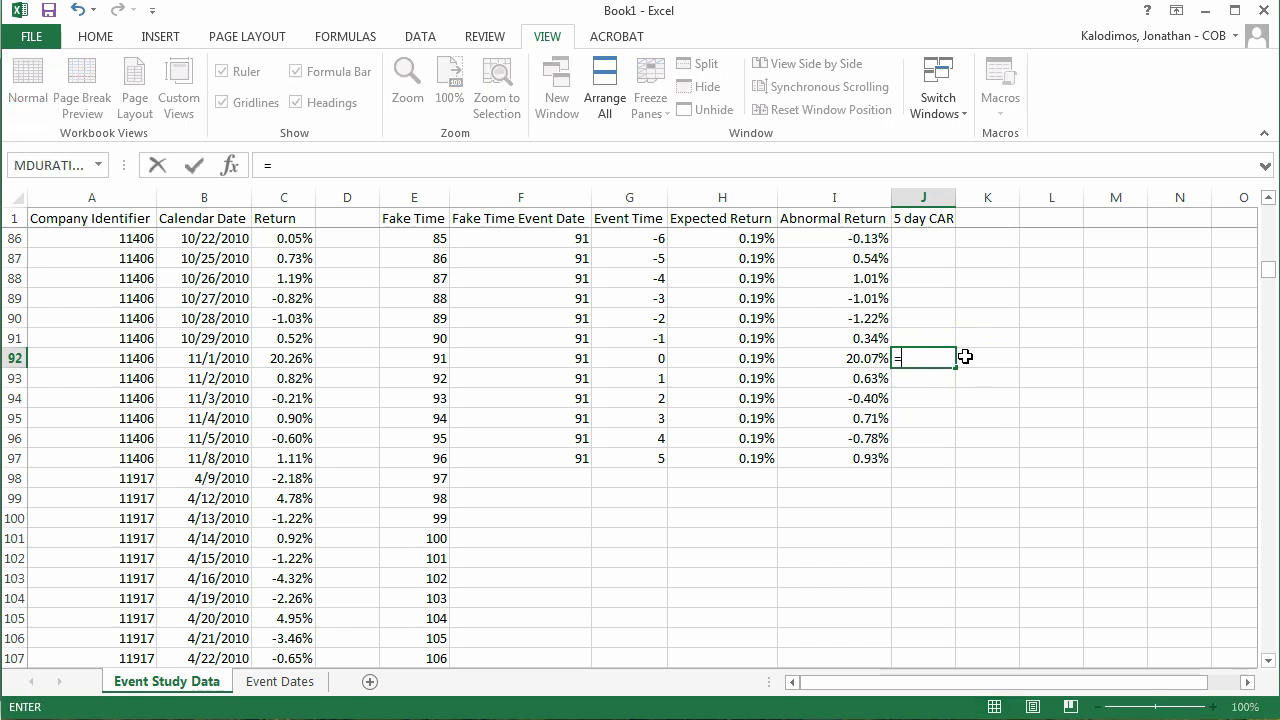
type("sum")
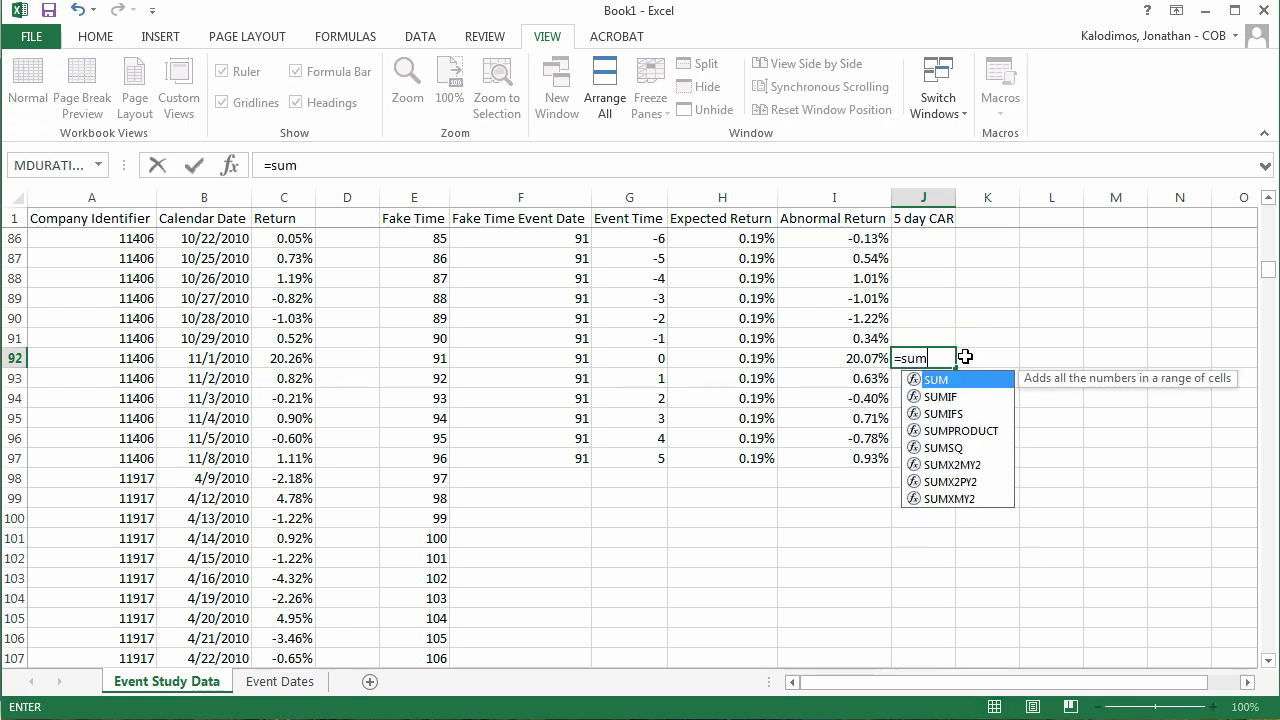
type("(")
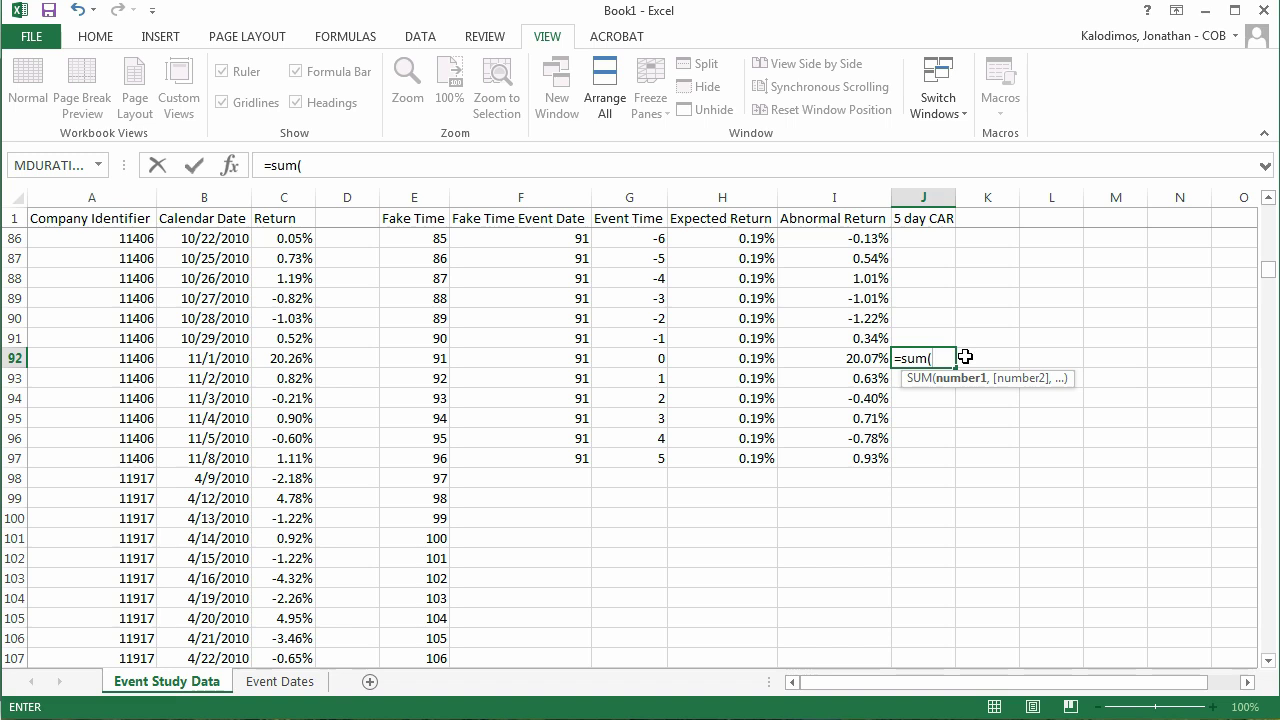
key("Left")
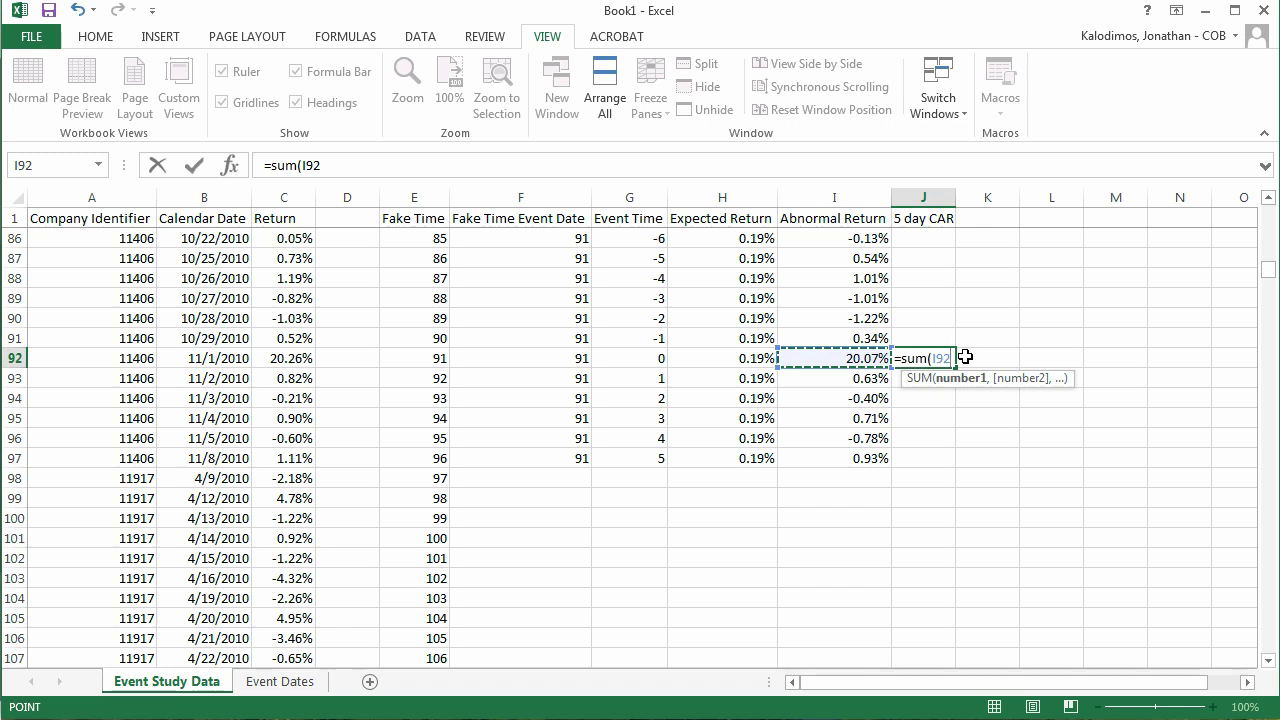
key("F8")
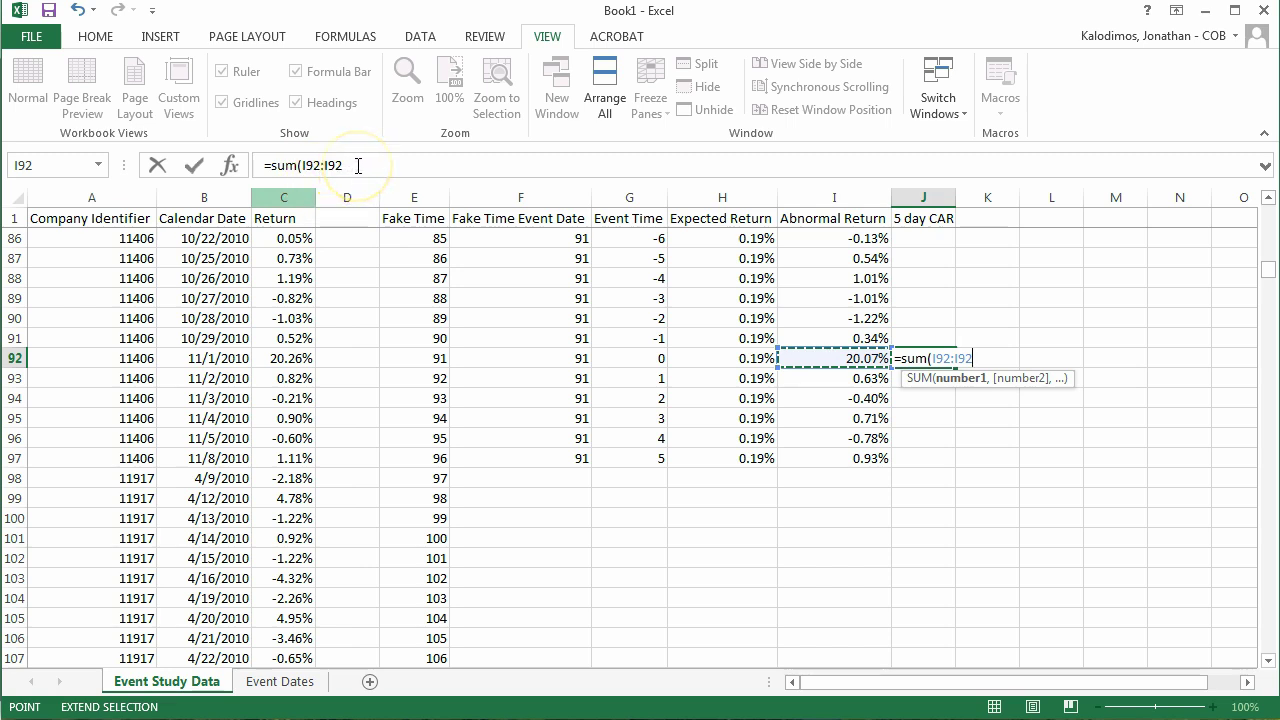
left_click(358, 166)
type(")")
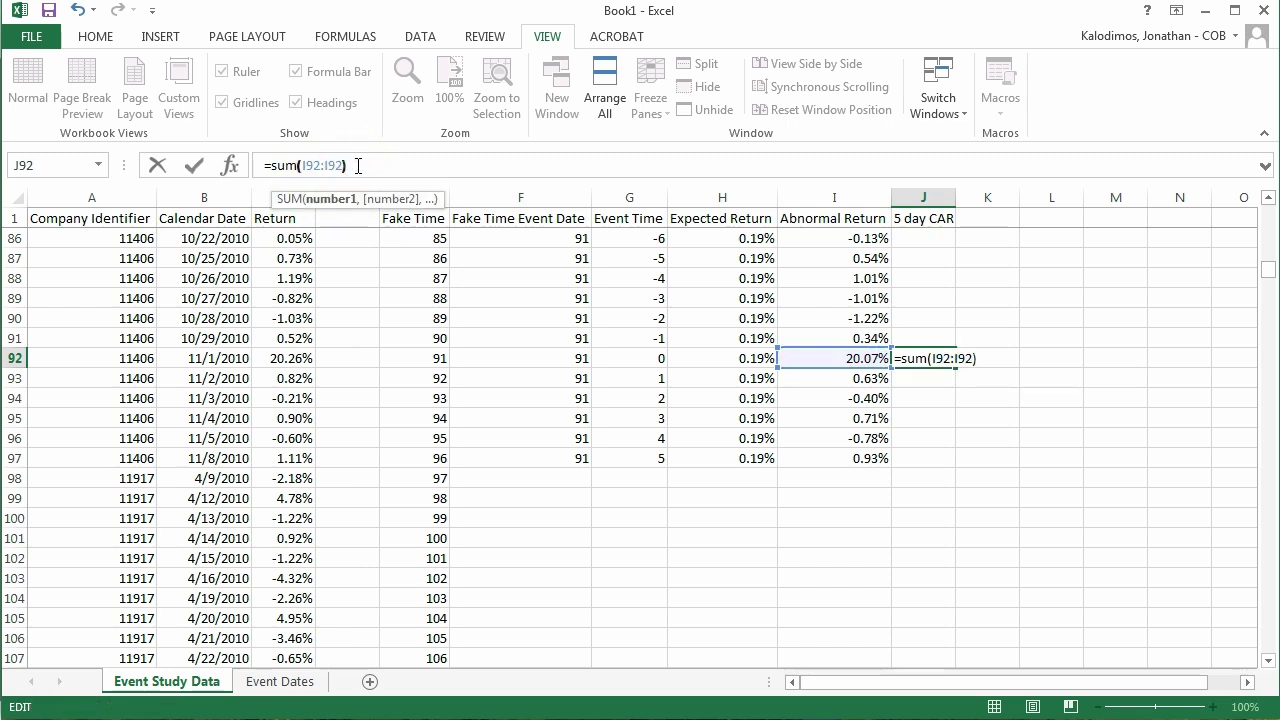
key("ctrl+Return")
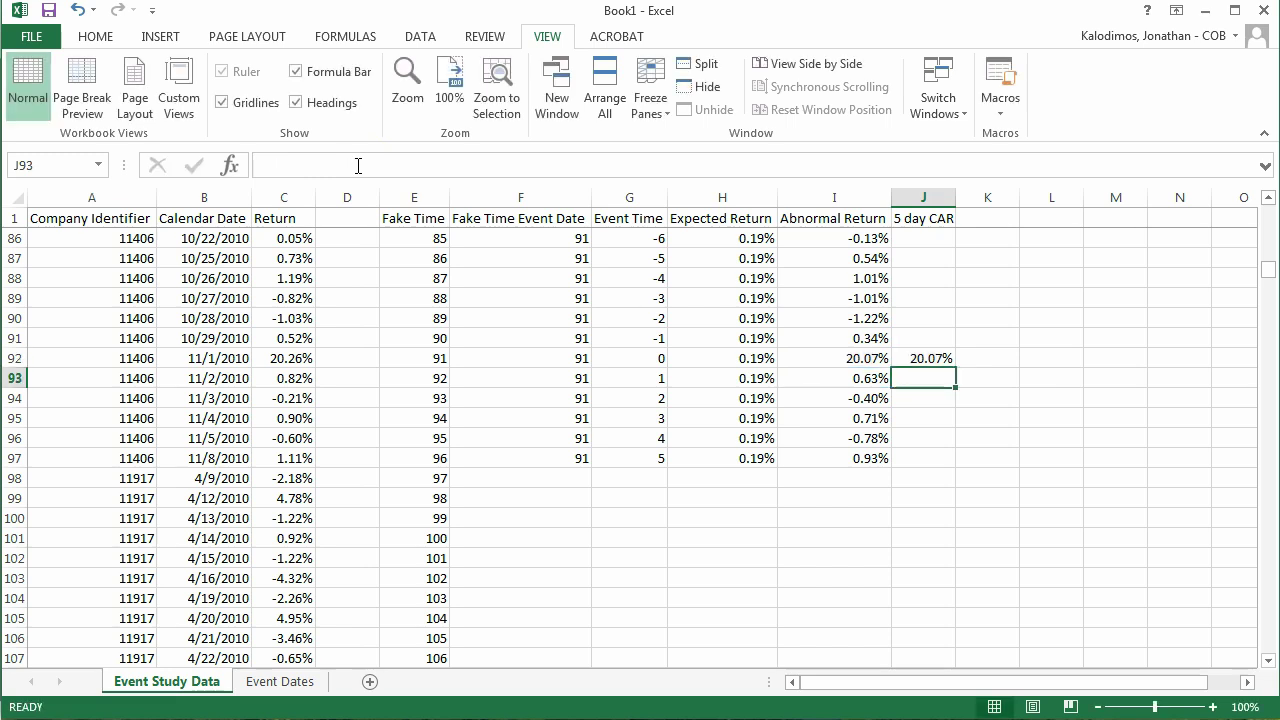
Anchor the range start in J92 so its formula reads =SUM($I$92:I92), and fill it down to J97.
left_click(300, 165)
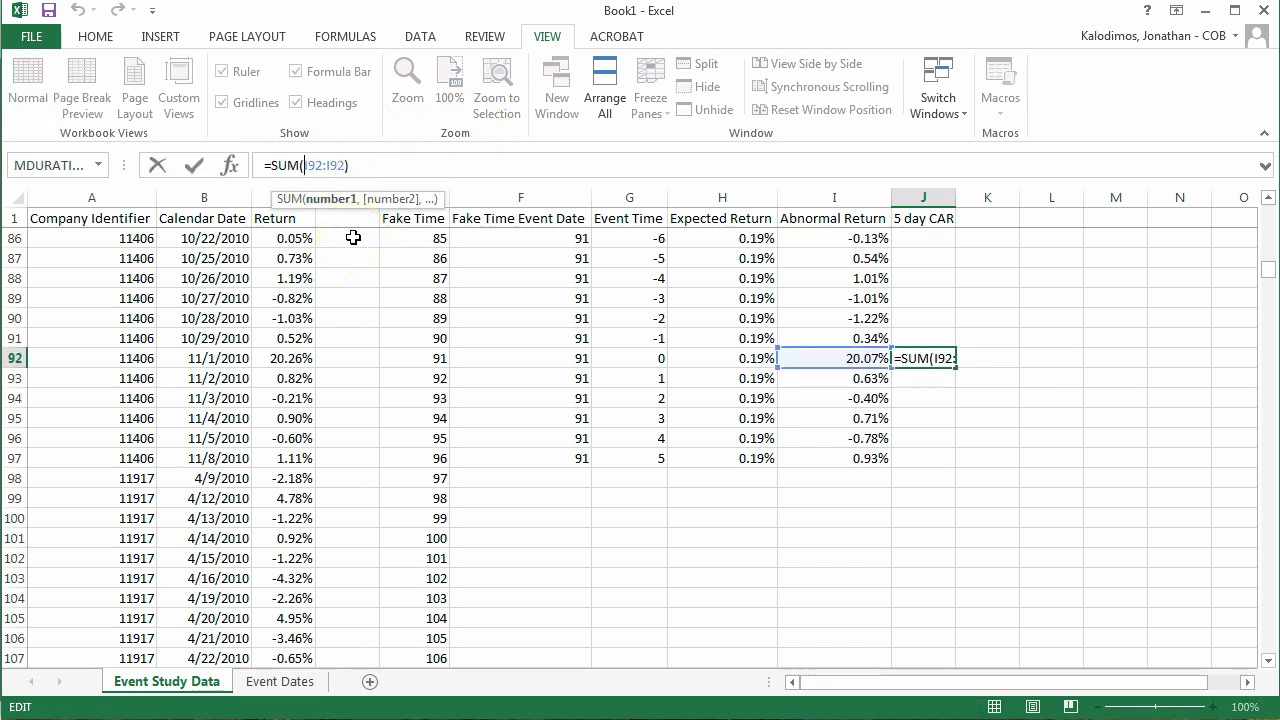
type("$I$")
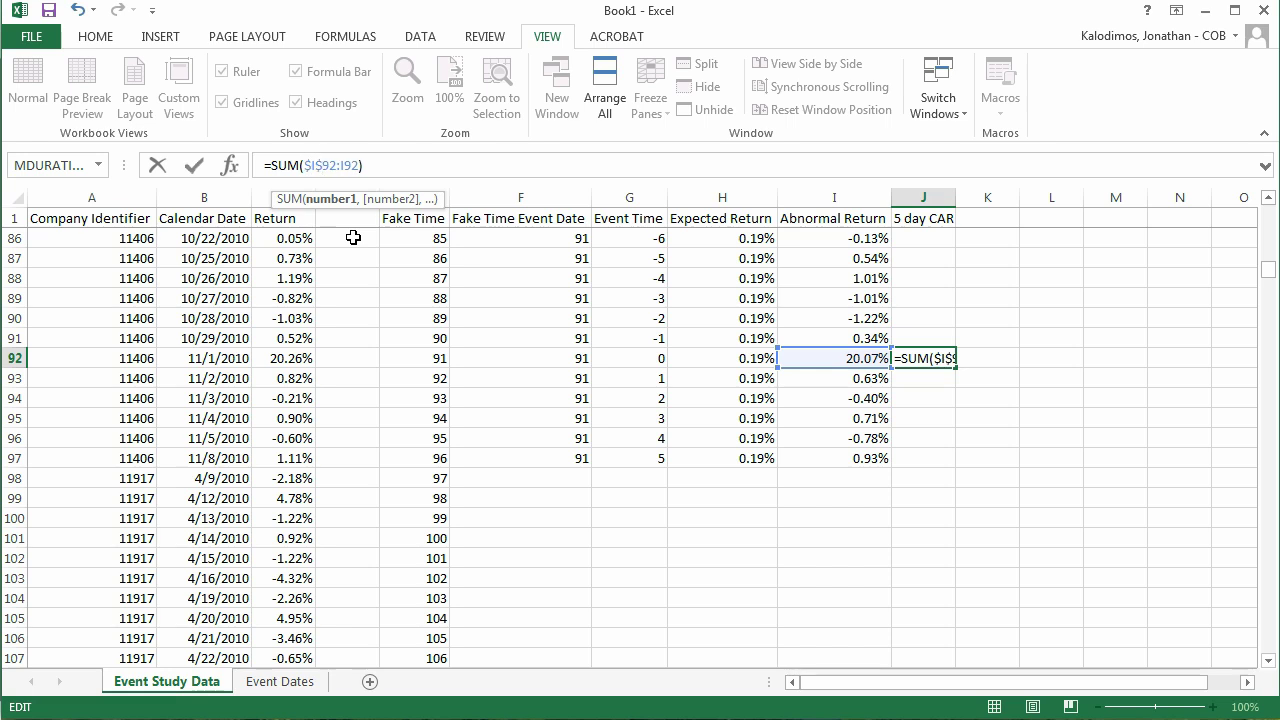
key("Return")
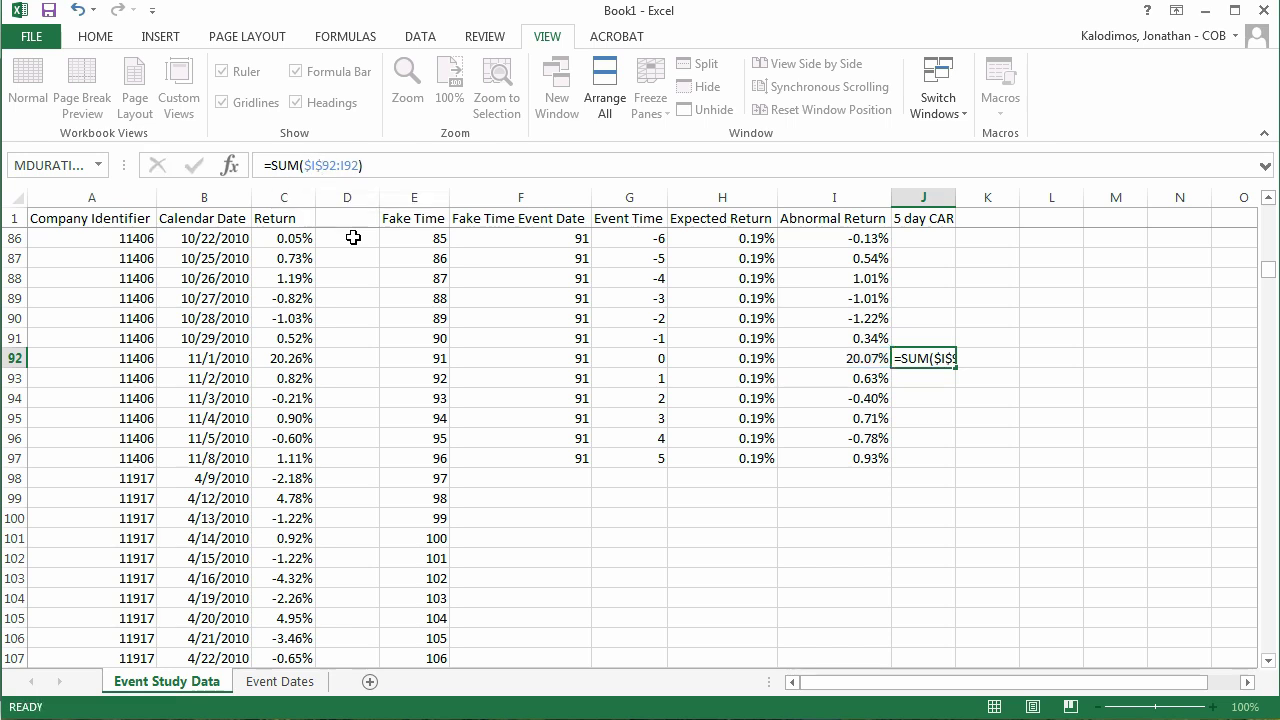
left_click(943, 354)
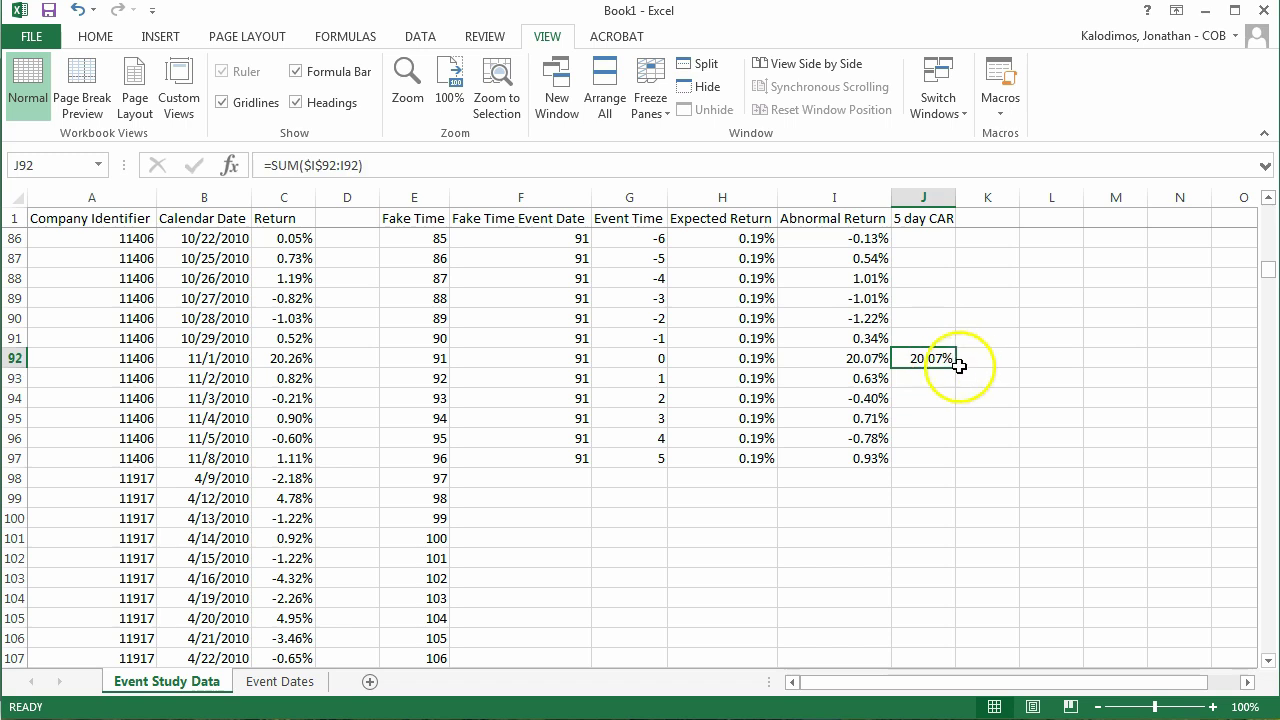
left_click_drag(956, 369, 945, 462)
Examine the cell ranges summed by the 5 day CAR formulas in J93, J94, J97 and J92, leaving the formulas as they are.
left_click(934, 374)
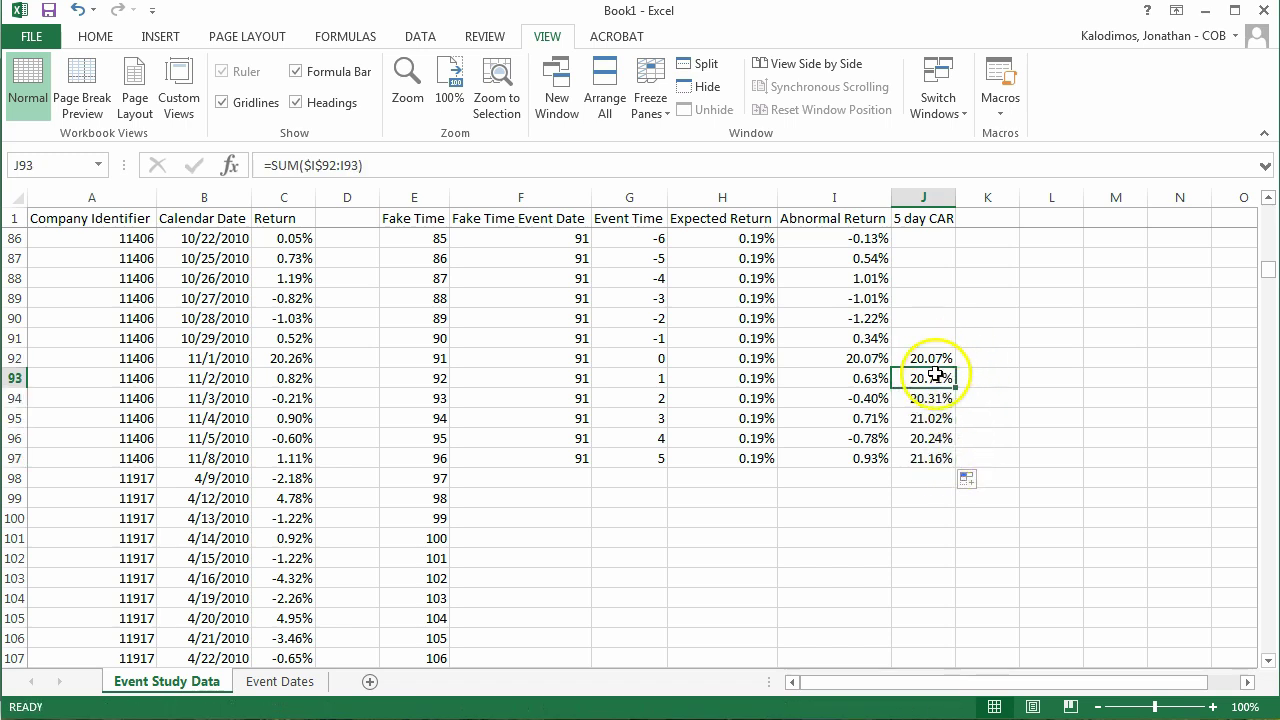
left_click(647, 172)
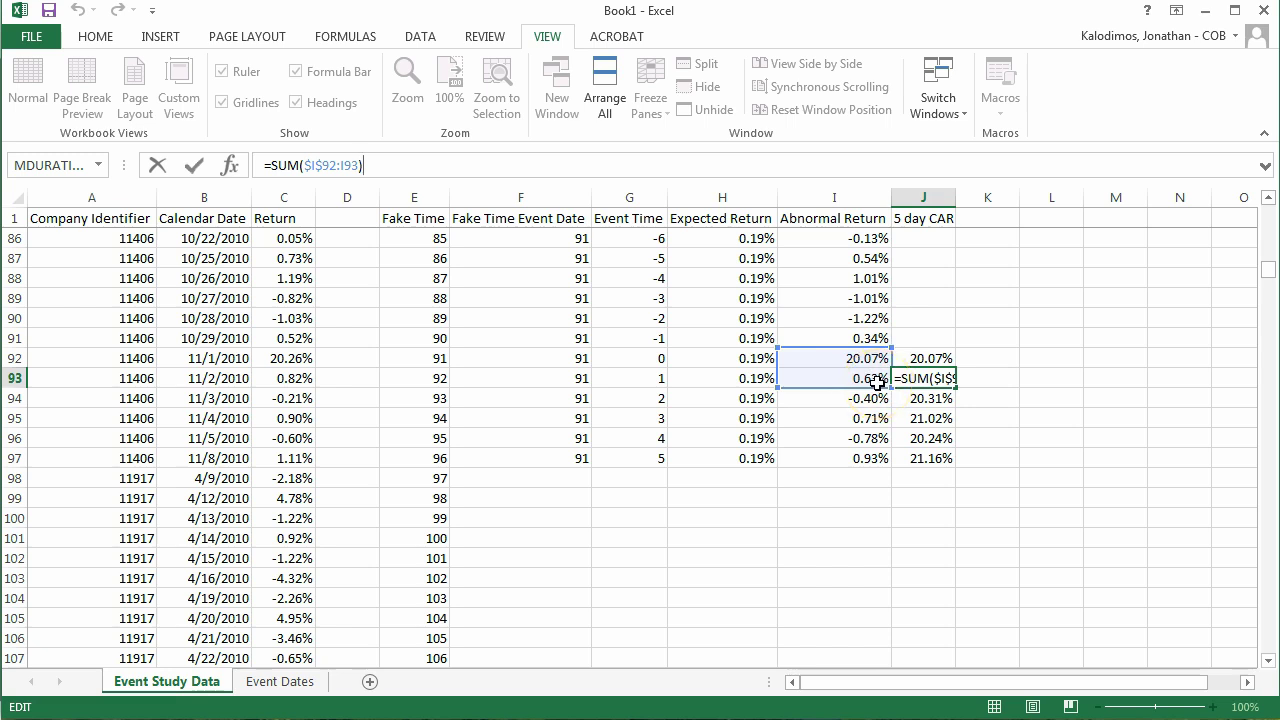
left_click(935, 400)
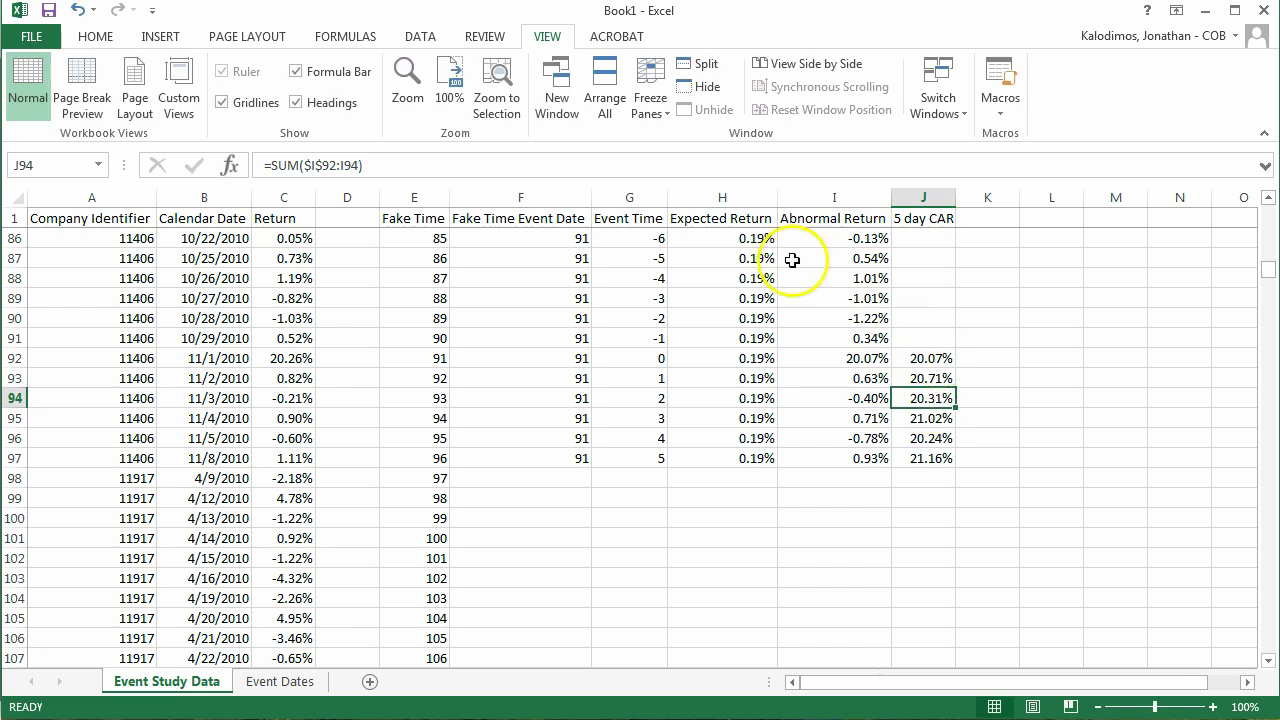
left_click(651, 163)
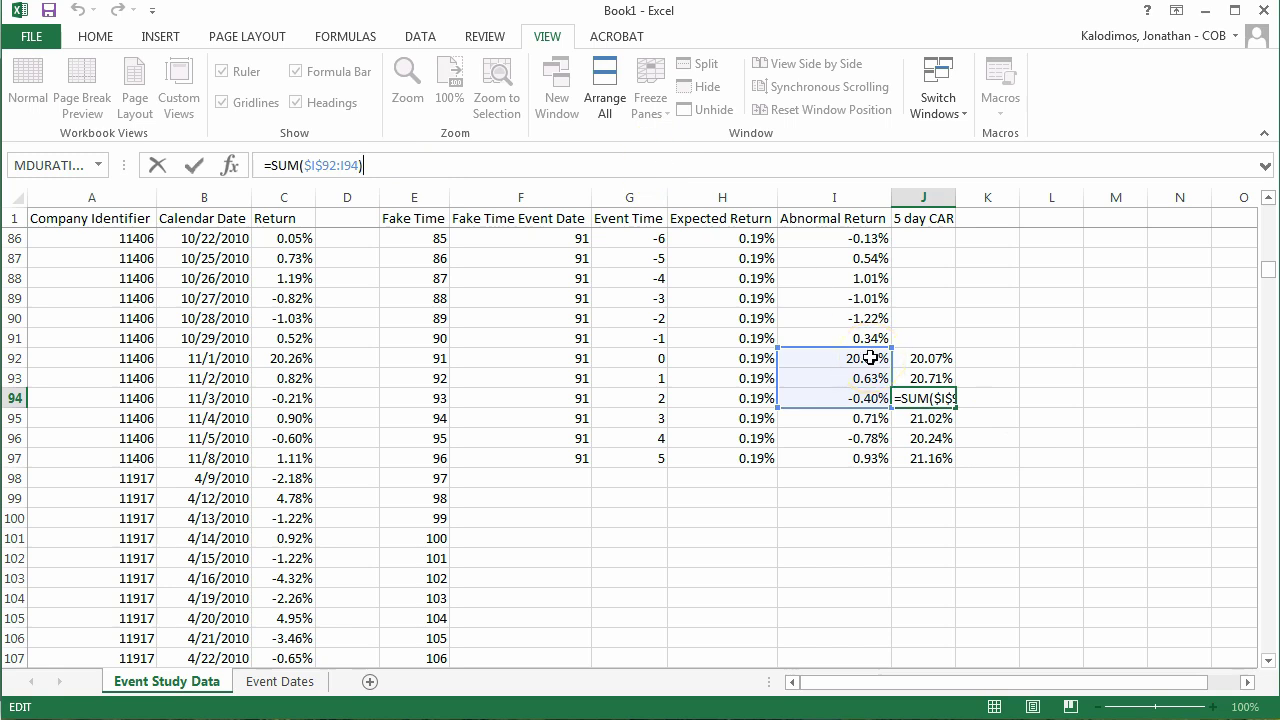
left_click_drag(873, 357, 876, 402)
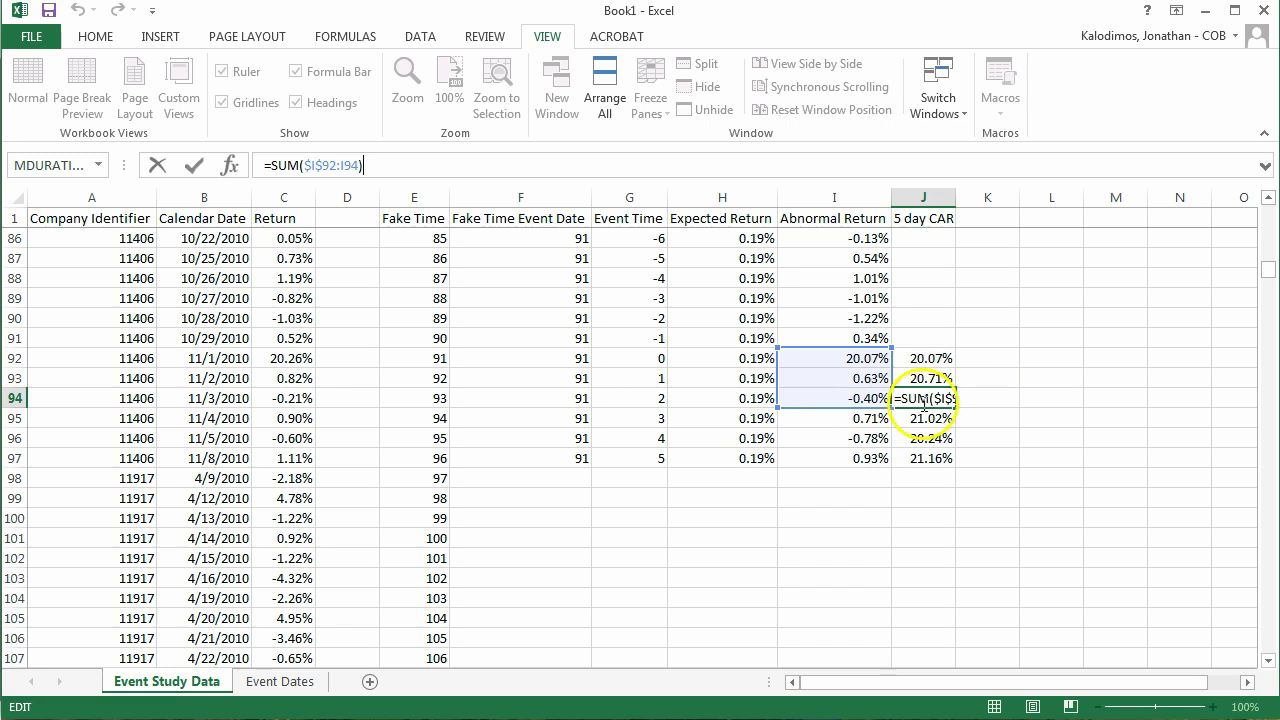
left_click(923, 458)
key("F2")
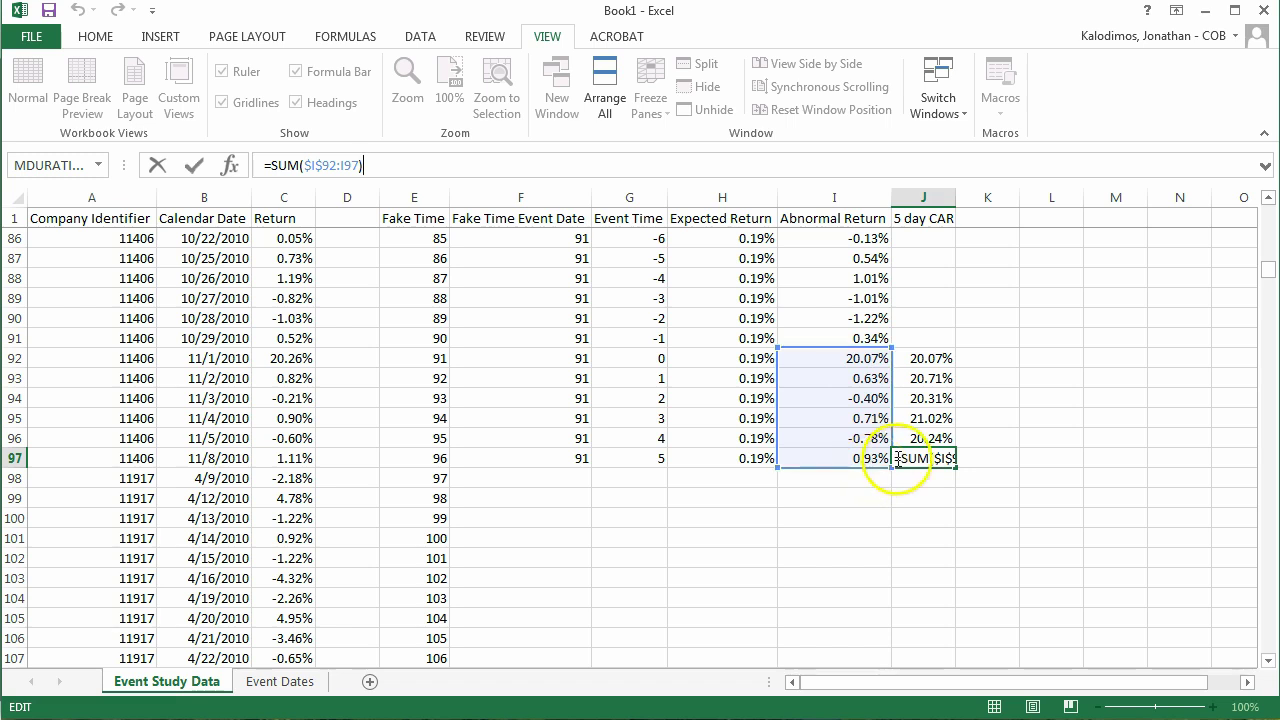
left_click(918, 360)
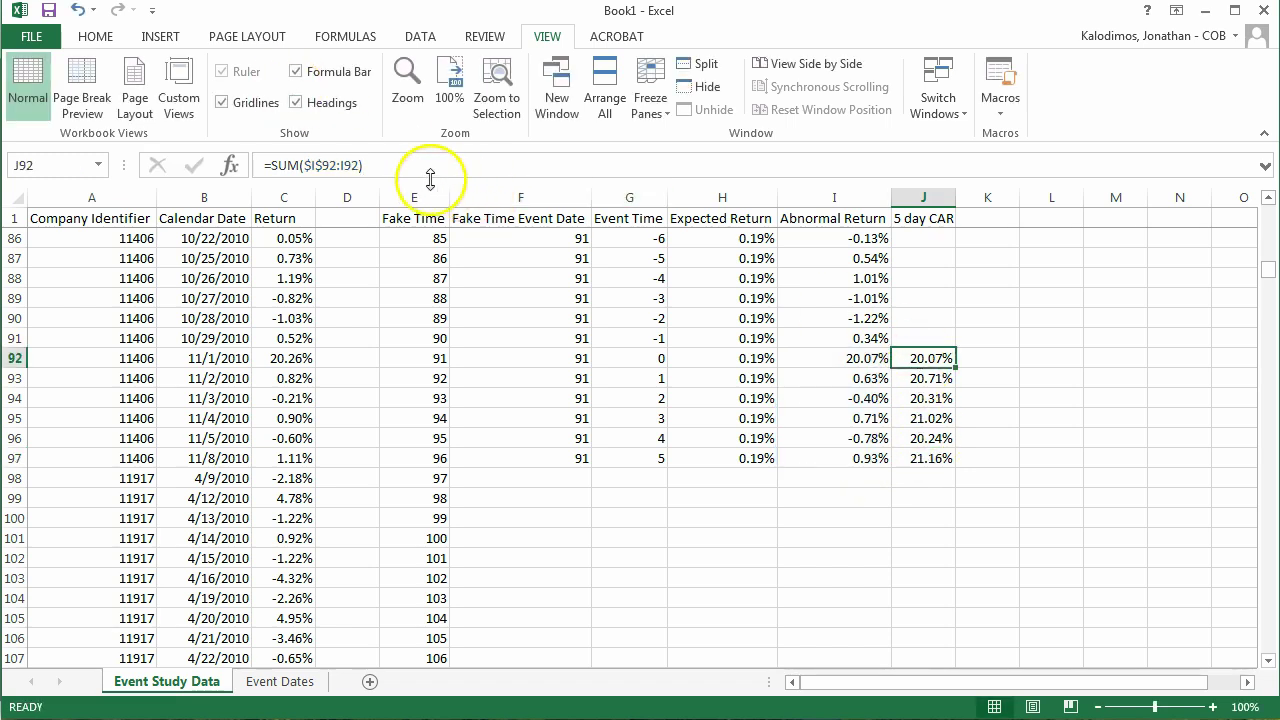
left_click(305, 168)
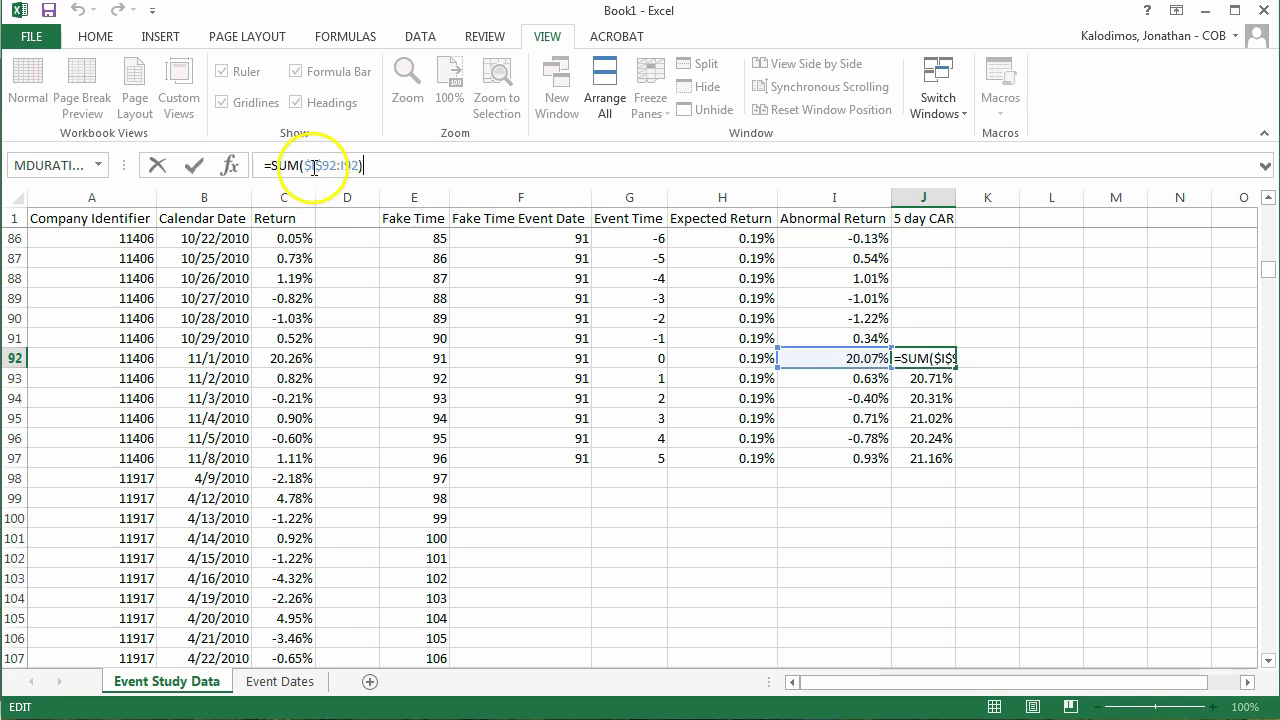
left_click(331, 168)
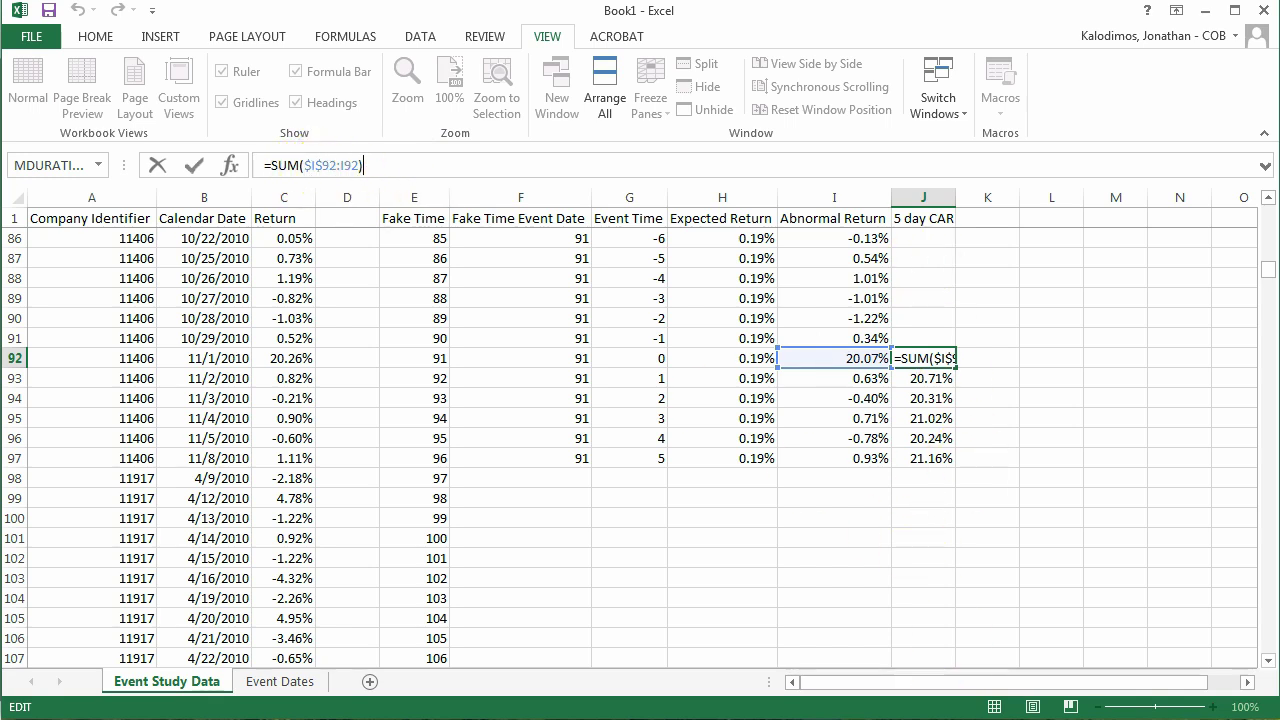
key("Escape")
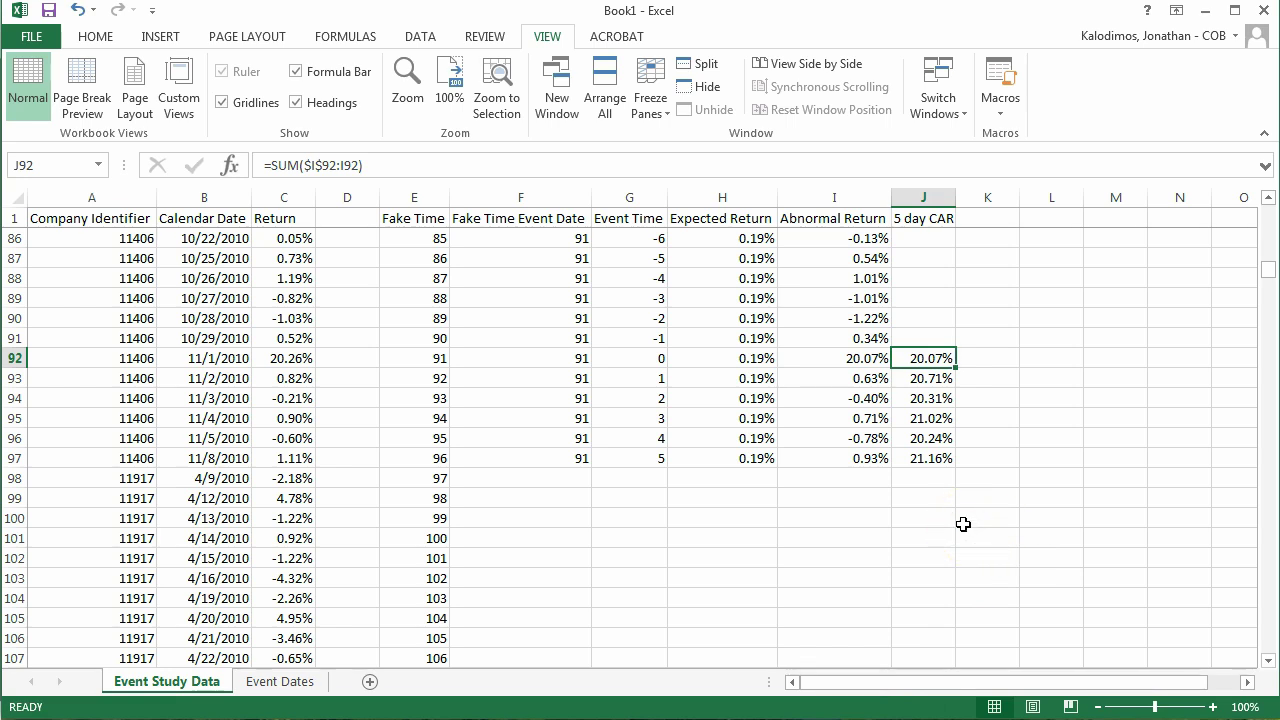
Highlight the Event Time 5 CAR cell J97 with a yellow fill.
left_click(932, 458)
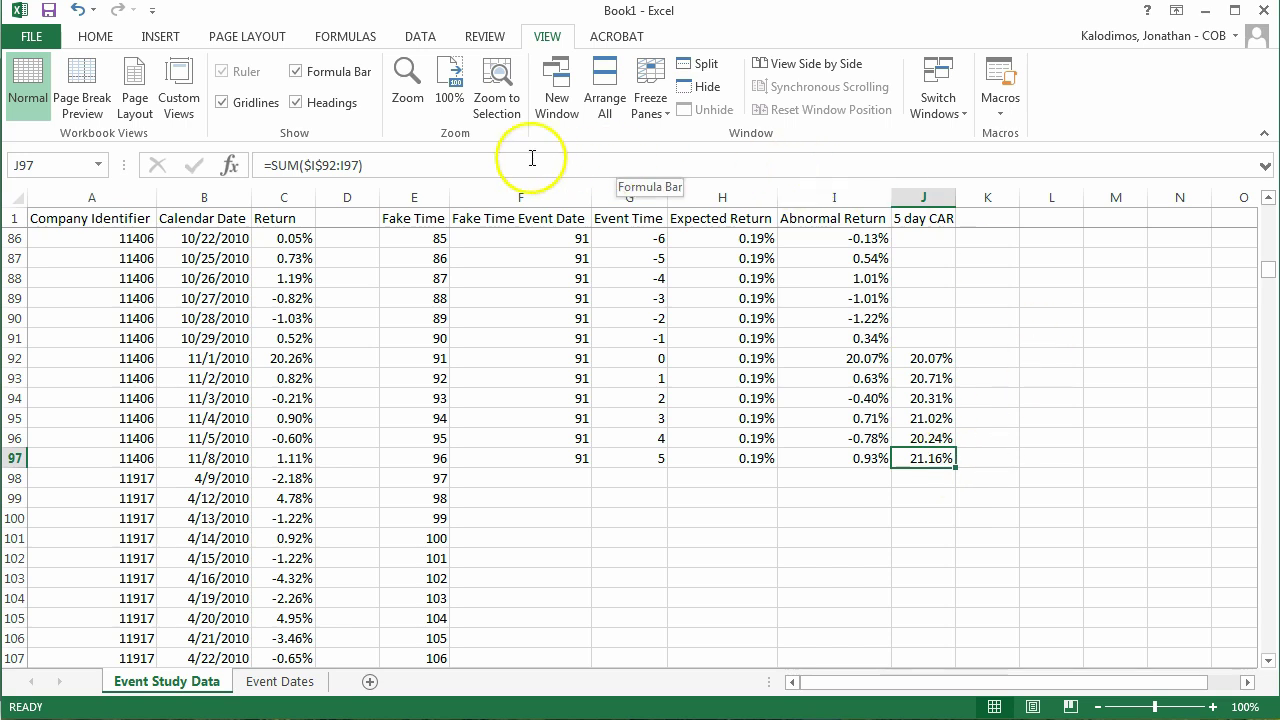
left_click(95, 36)
left_click(233, 103)
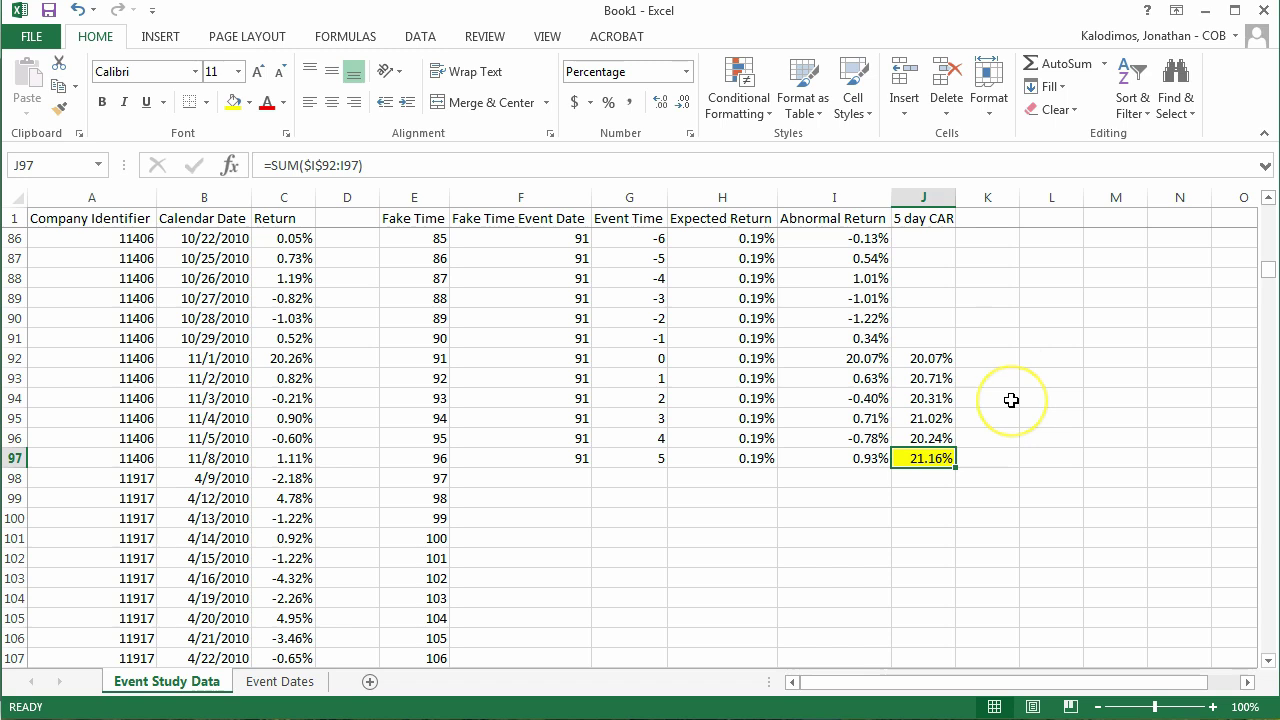
Enter the formula =SUM(I82:I82) in K82, on the Event Time -10 row.
scroll(1011, 400, "up", 3)
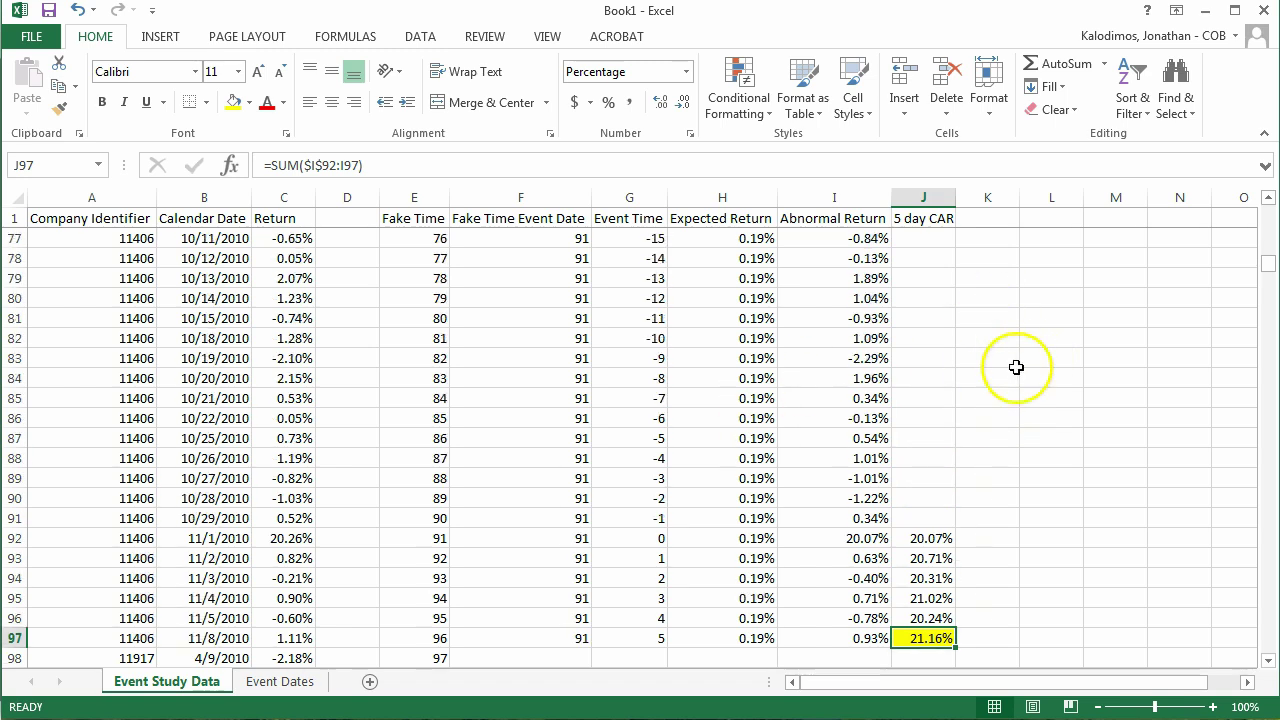
left_click(990, 338)
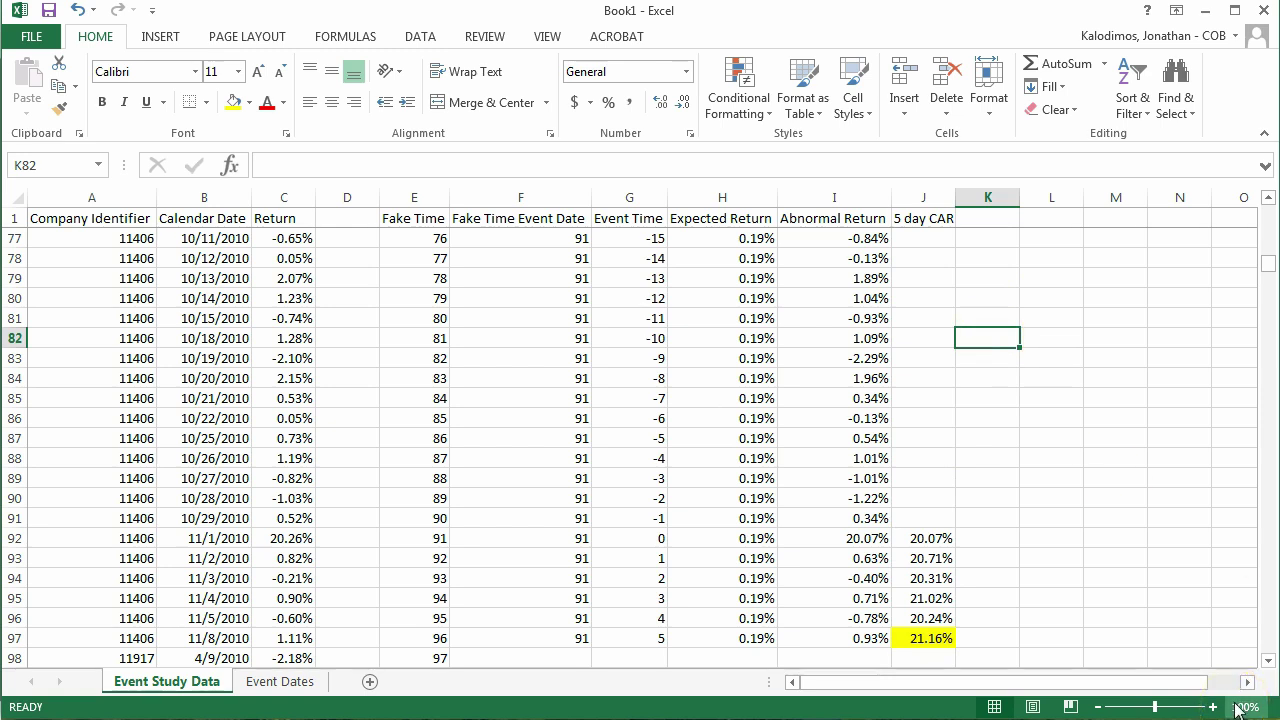
type("=sum(")
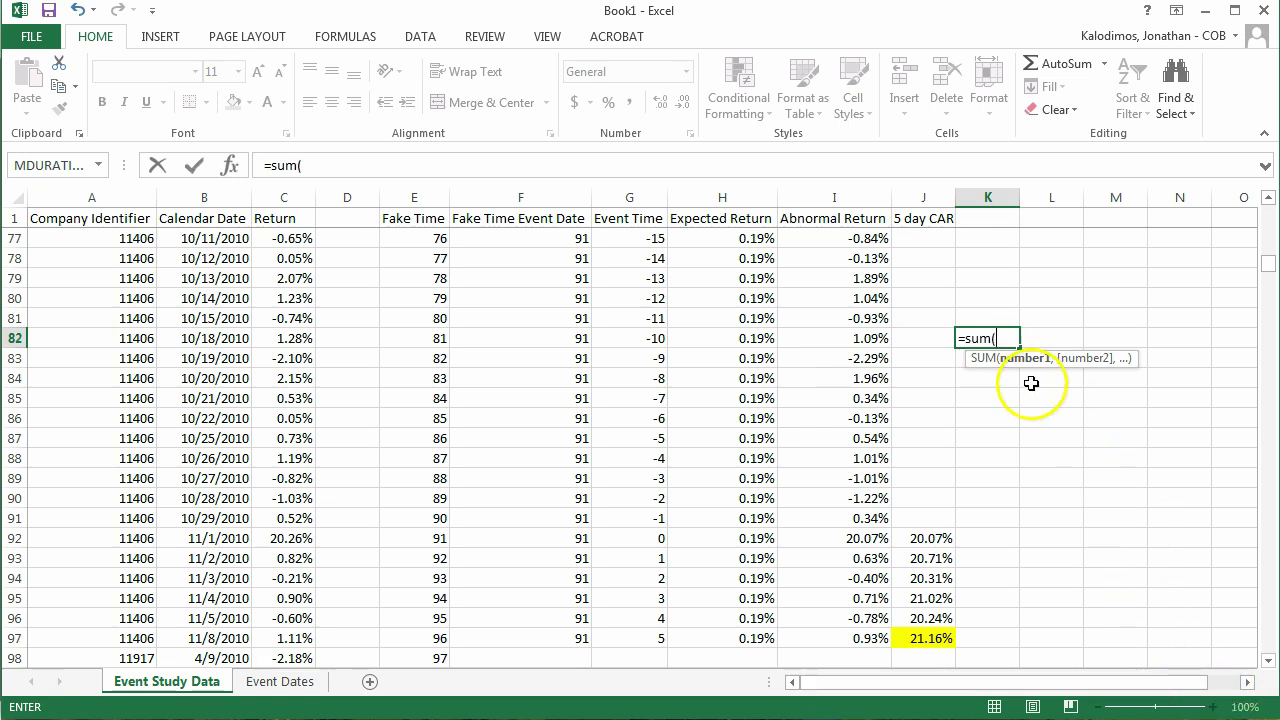
left_click(866, 337)
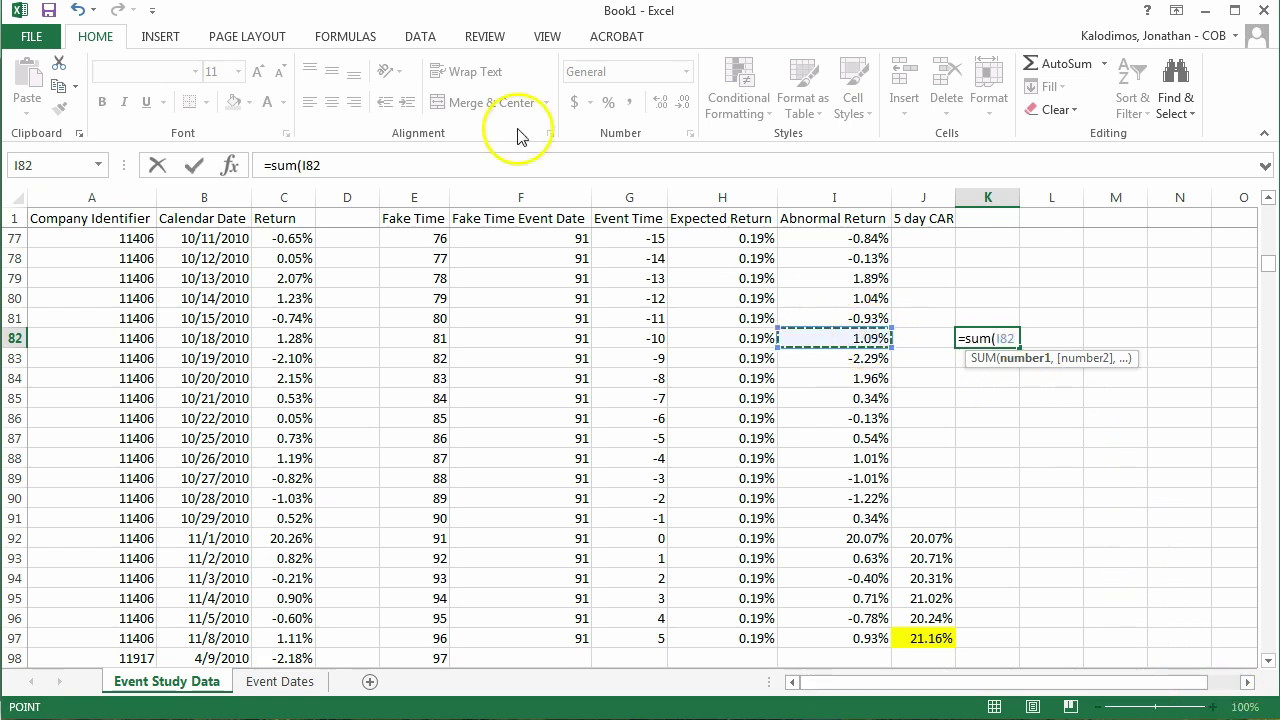
left_click(424, 160)
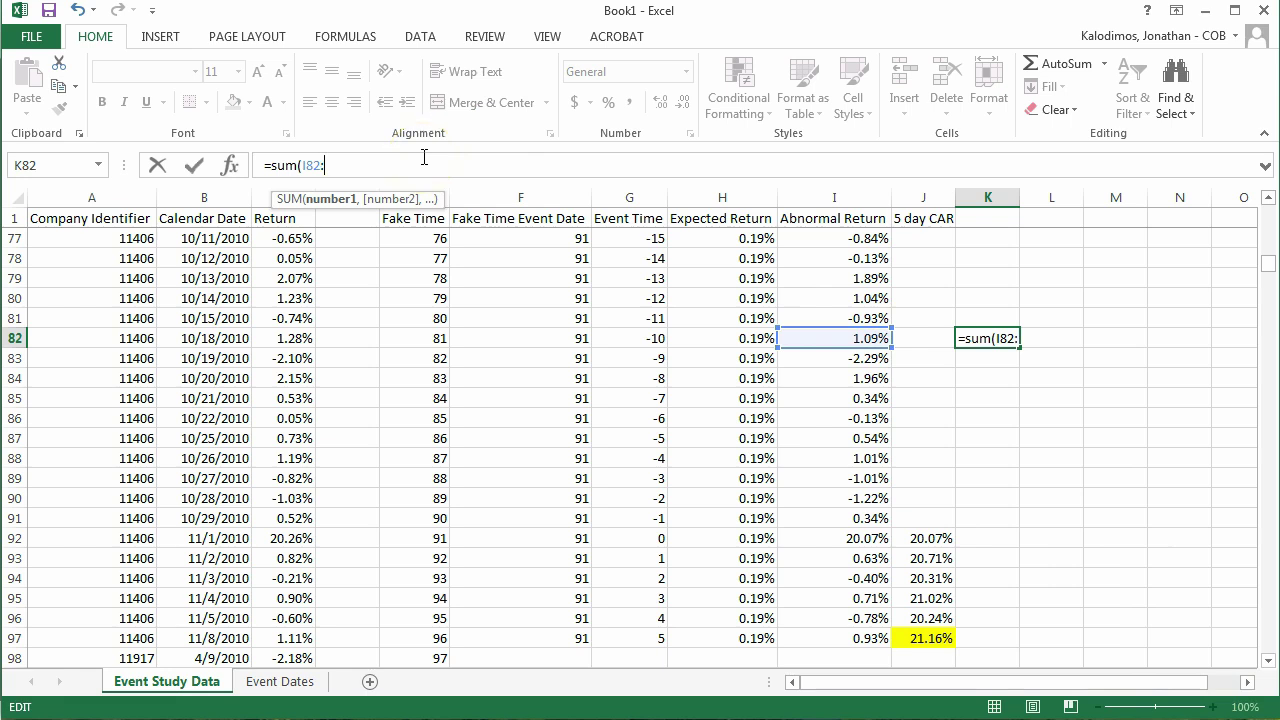
type(":")
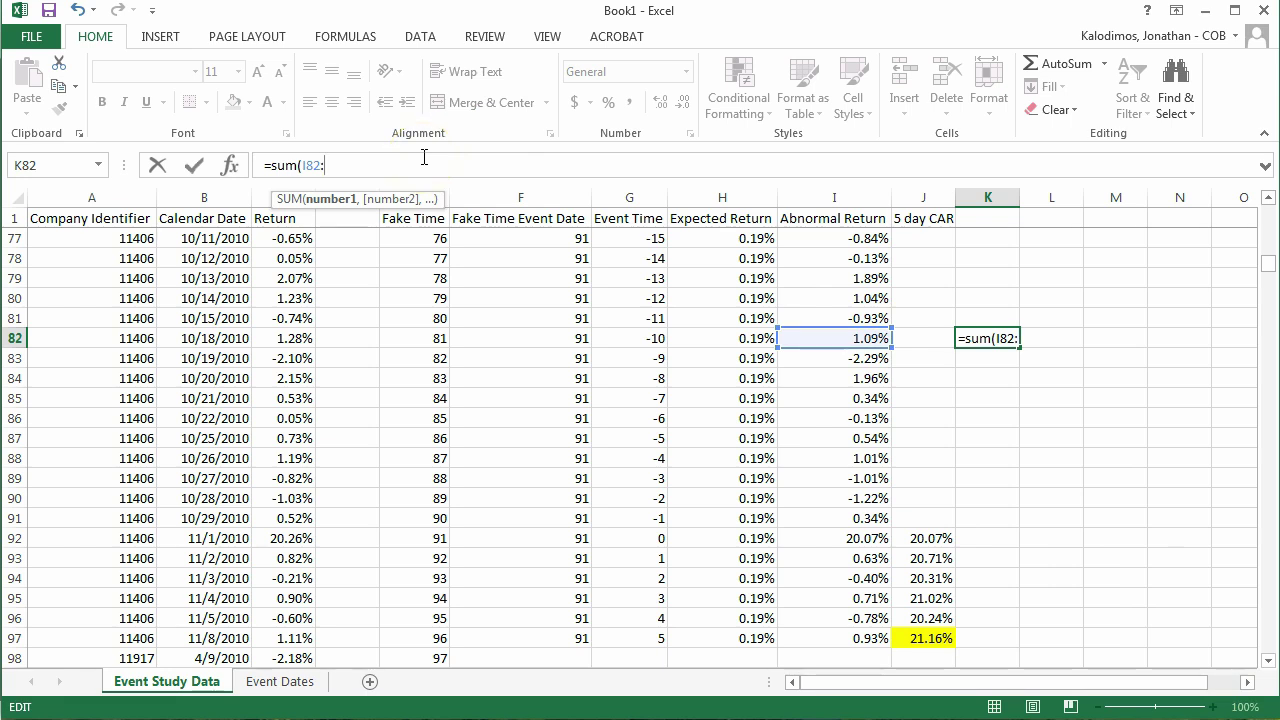
left_click(837, 339)
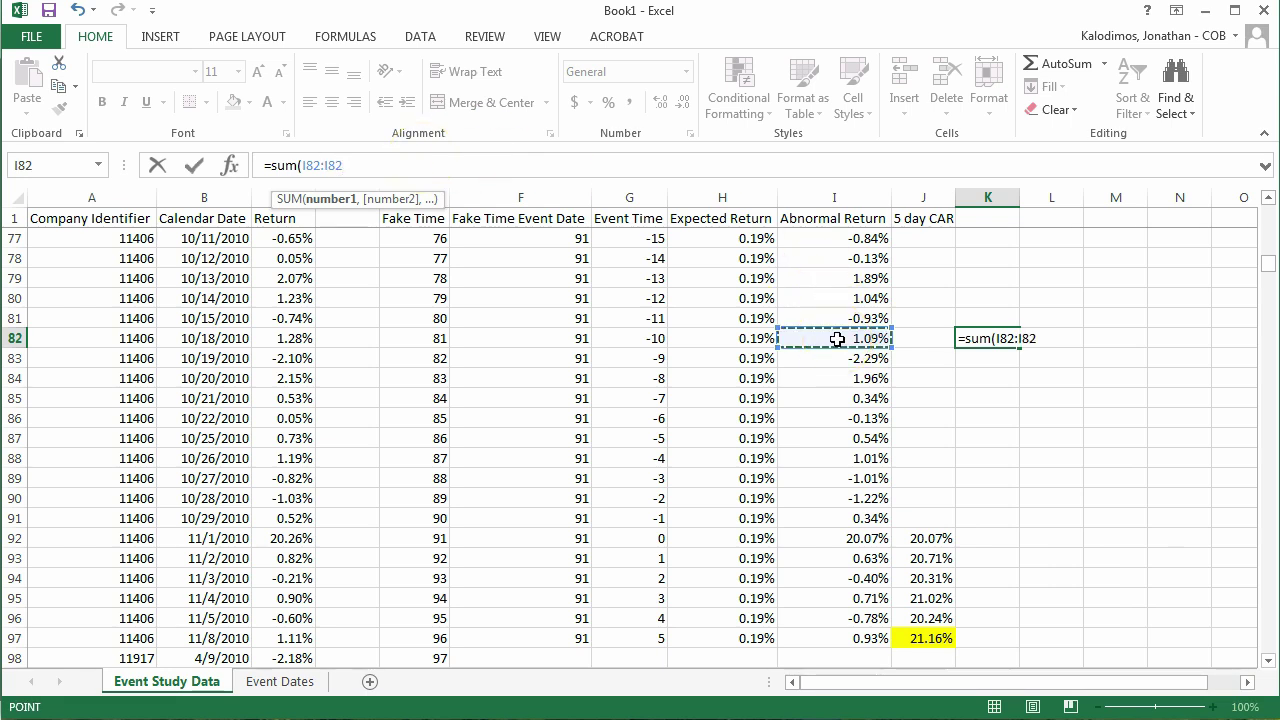
type(")")
key("Return")
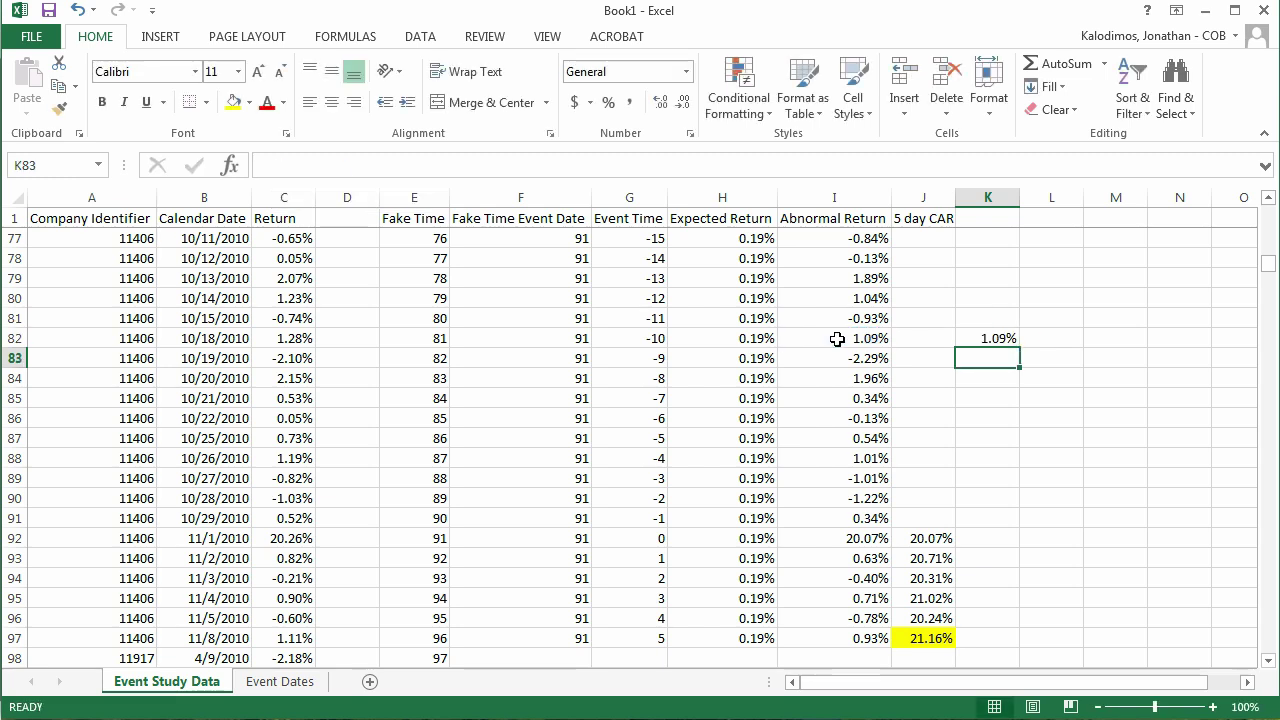
key("Up")
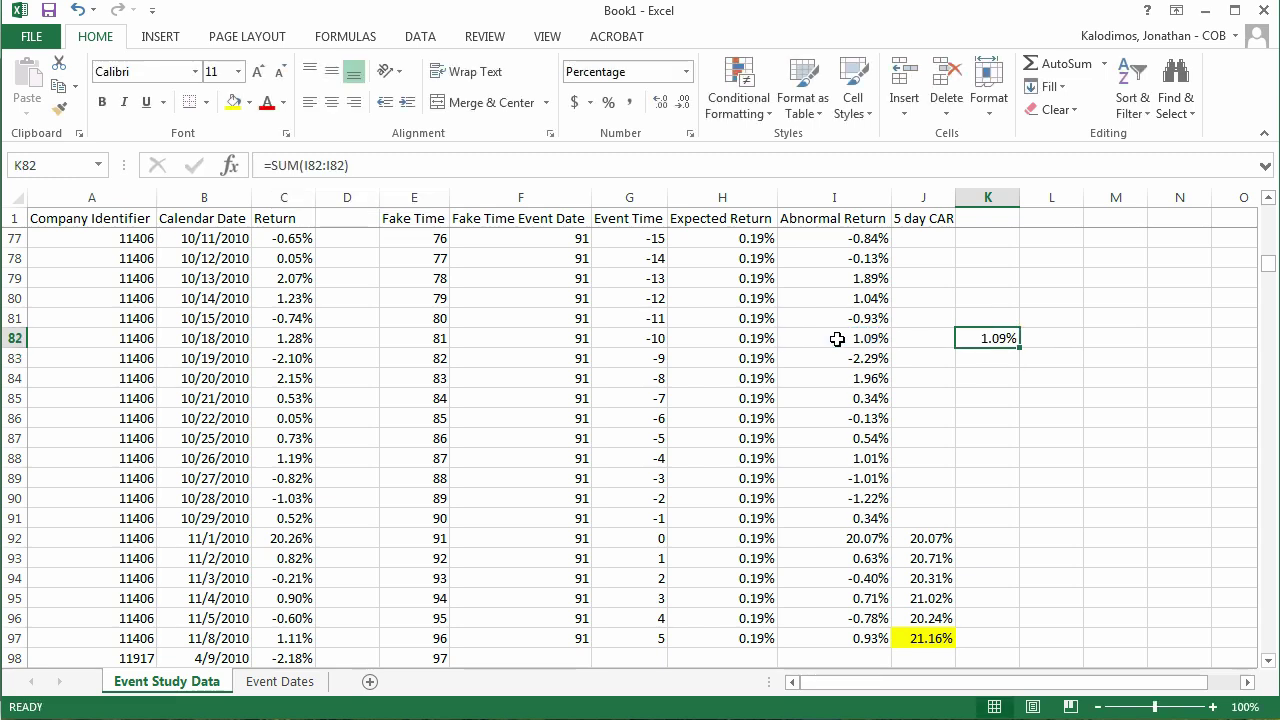
Anchor the range start in K82 so its formula reads =SUM($I$82:I82), and fill it down to K97.
left_click(307, 166)
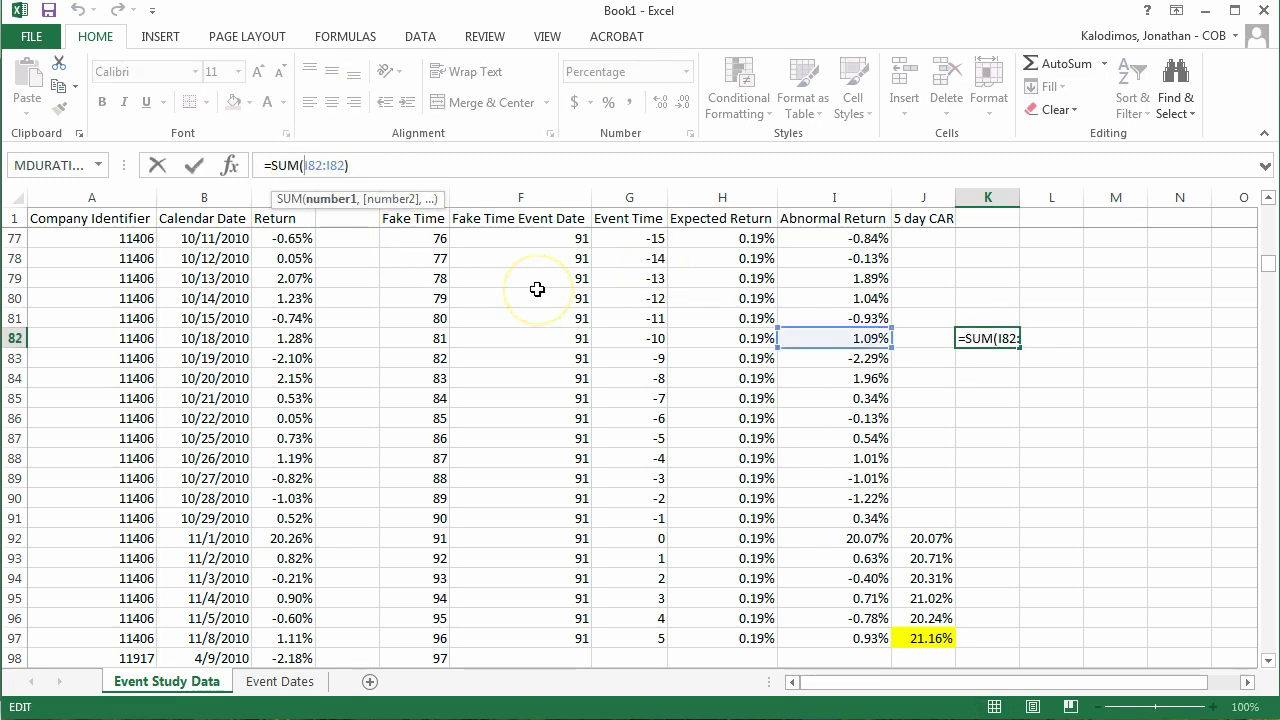
key("Return")
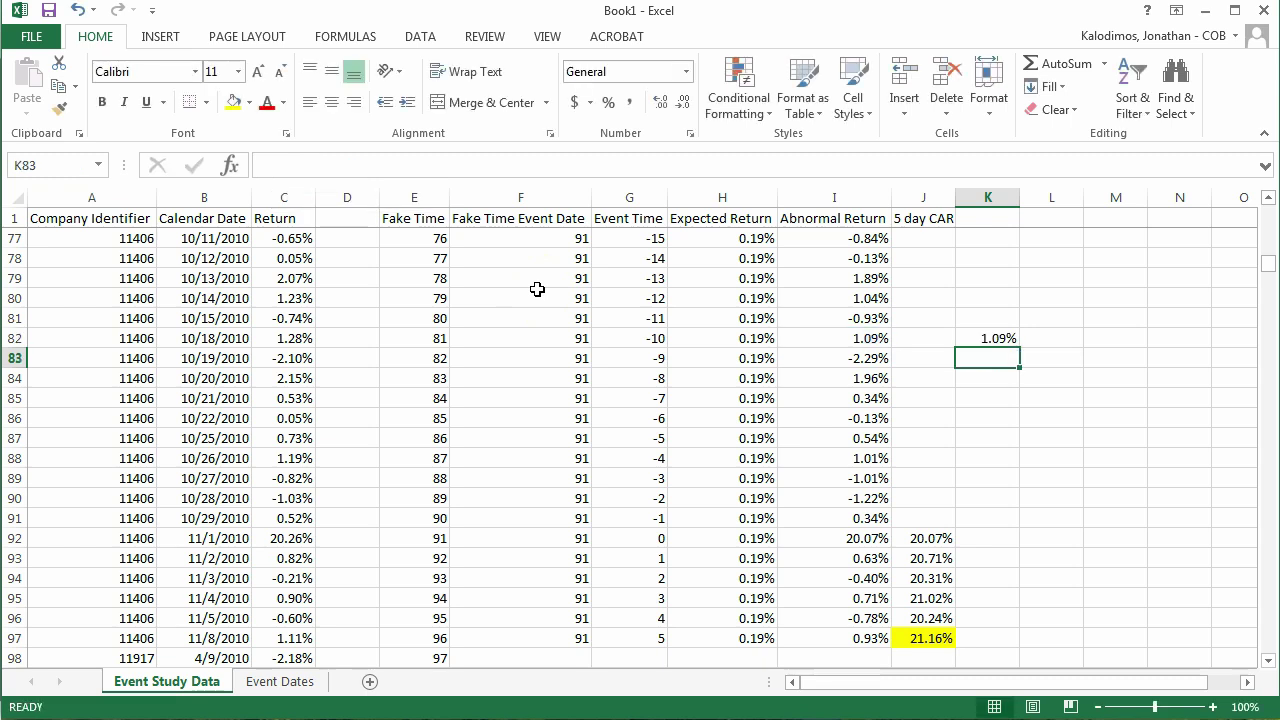
left_click(986, 336)
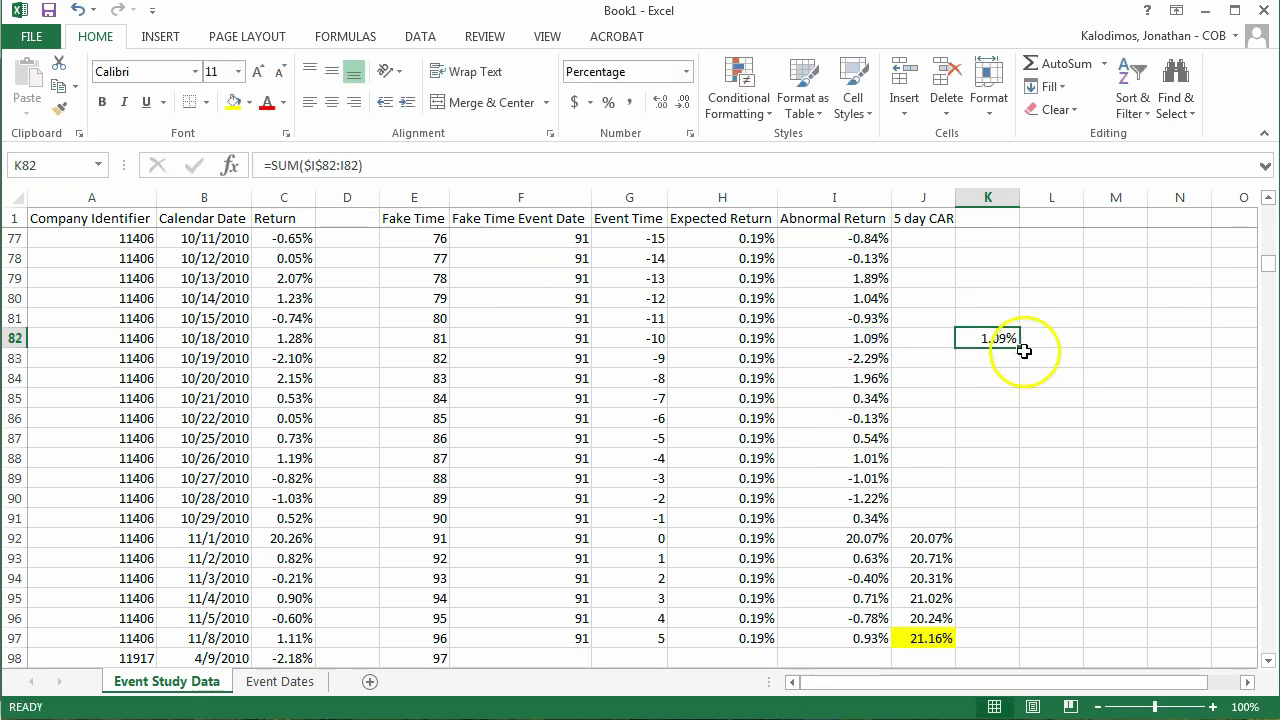
left_click_drag(1021, 347, 1040, 587)
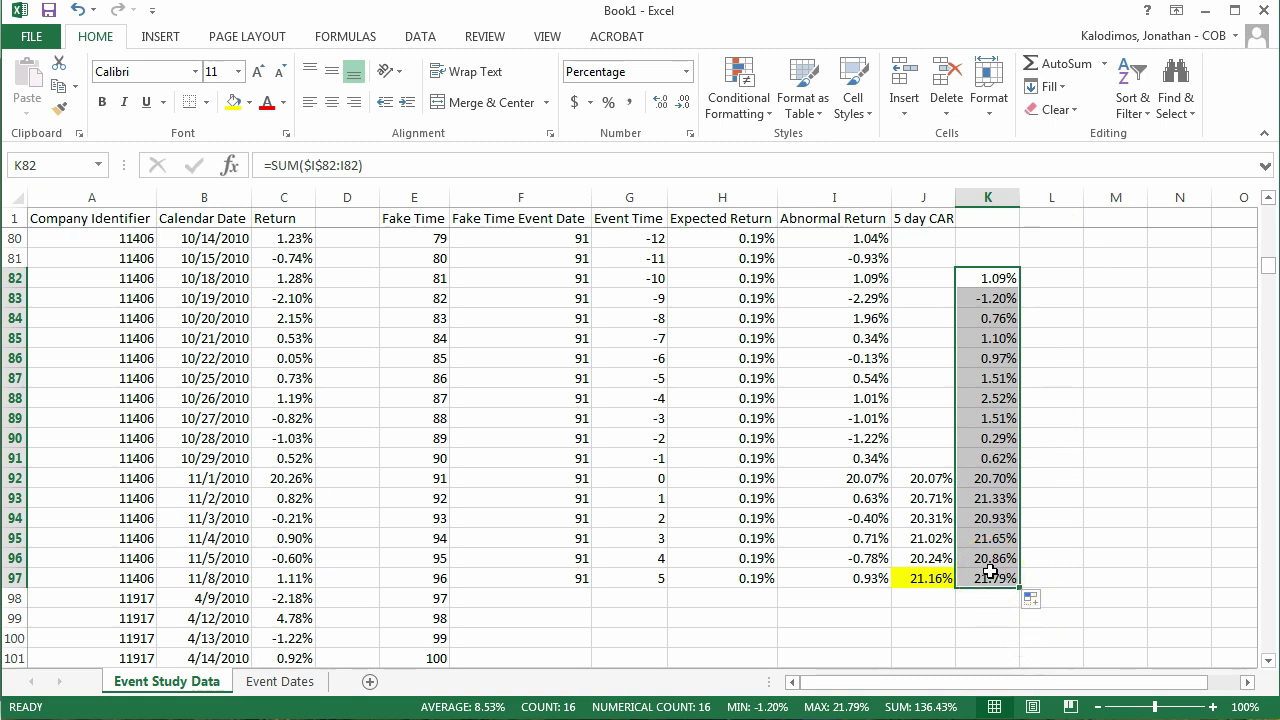
Enter the heading 15 day CAR in K1.
left_click(992, 224)
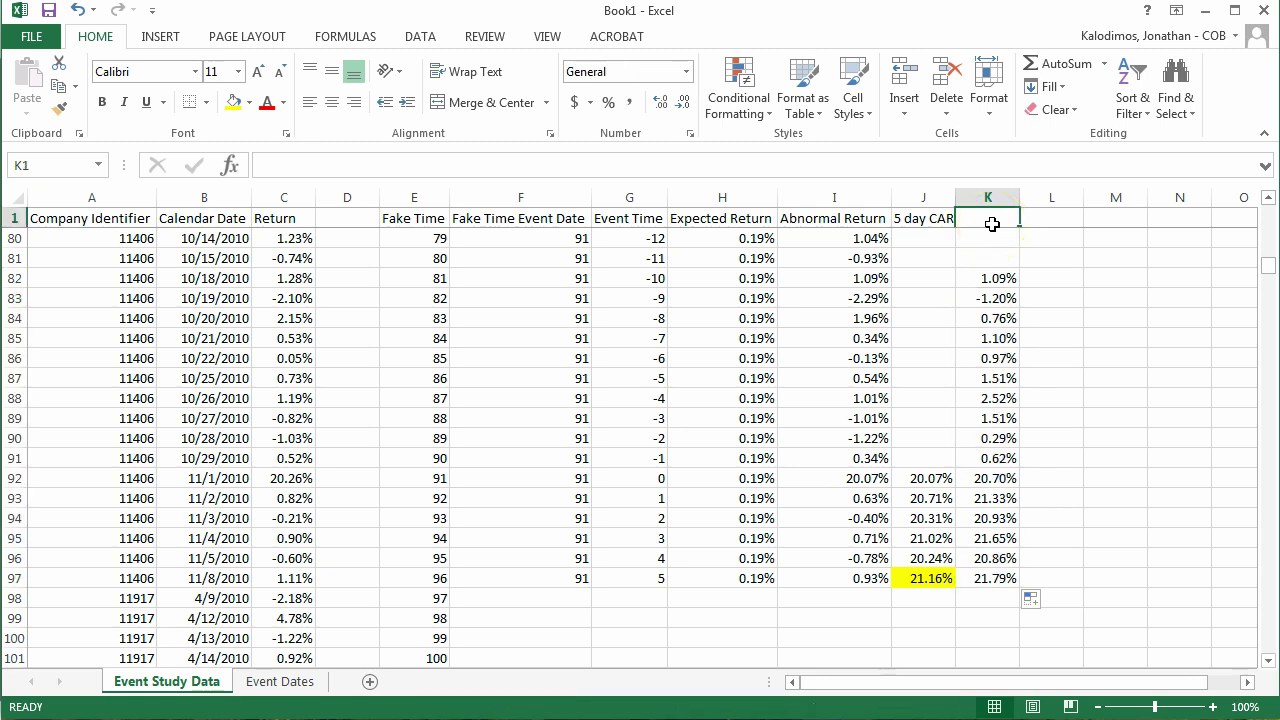
type("1")
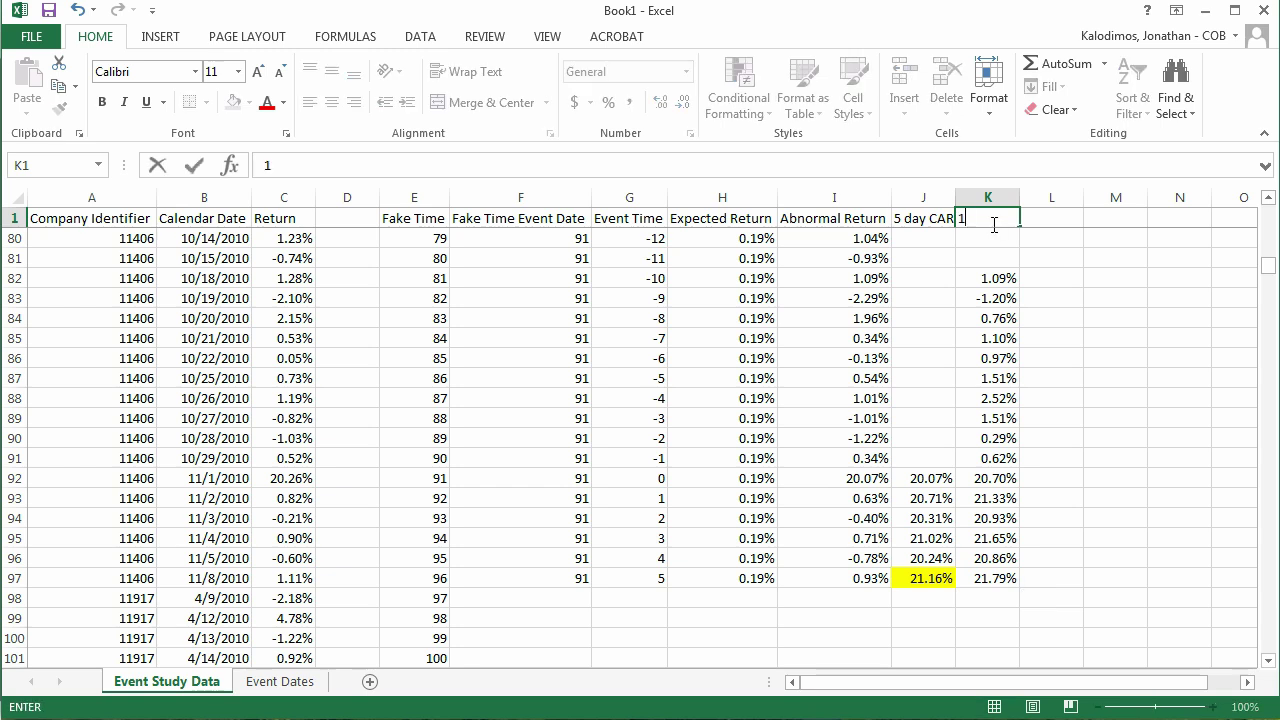
type("5 day CAR")
left_click(998, 277)
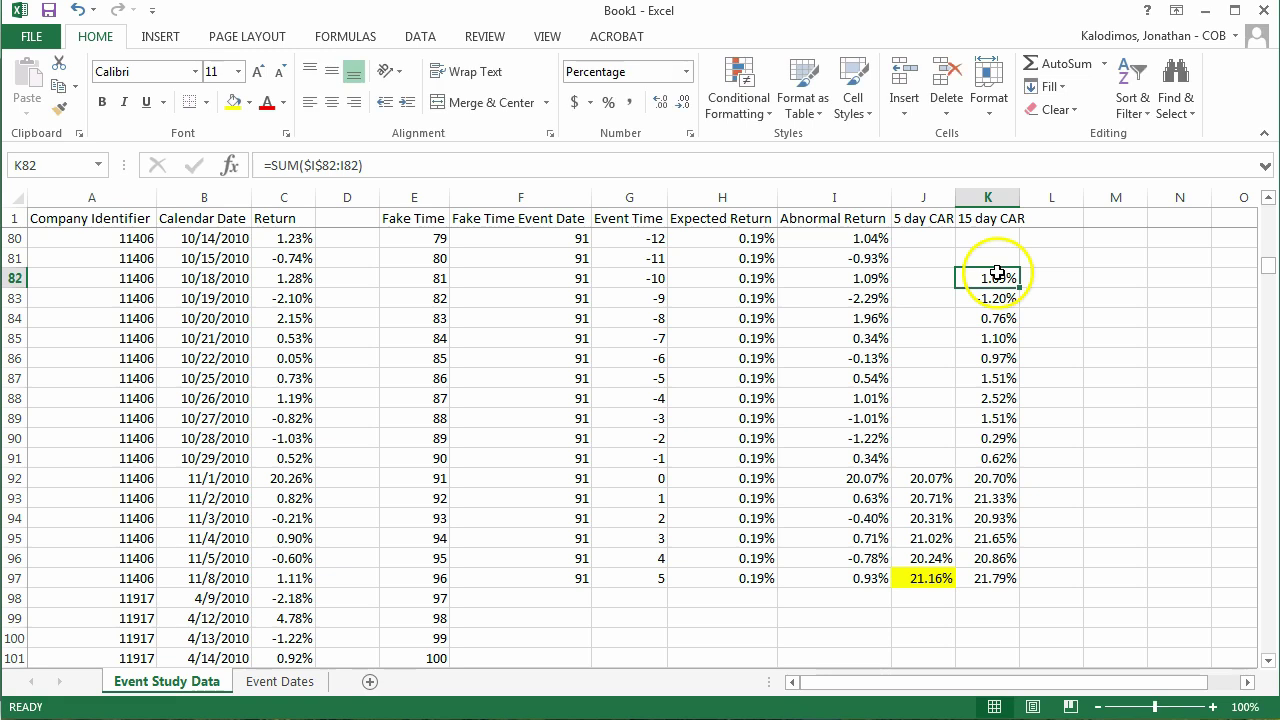
Insert a new worksheet between Event Study Data and Event Dates, and enter the heading Event Time in its cell A1.
left_click(369, 682)
left_click(370, 683)
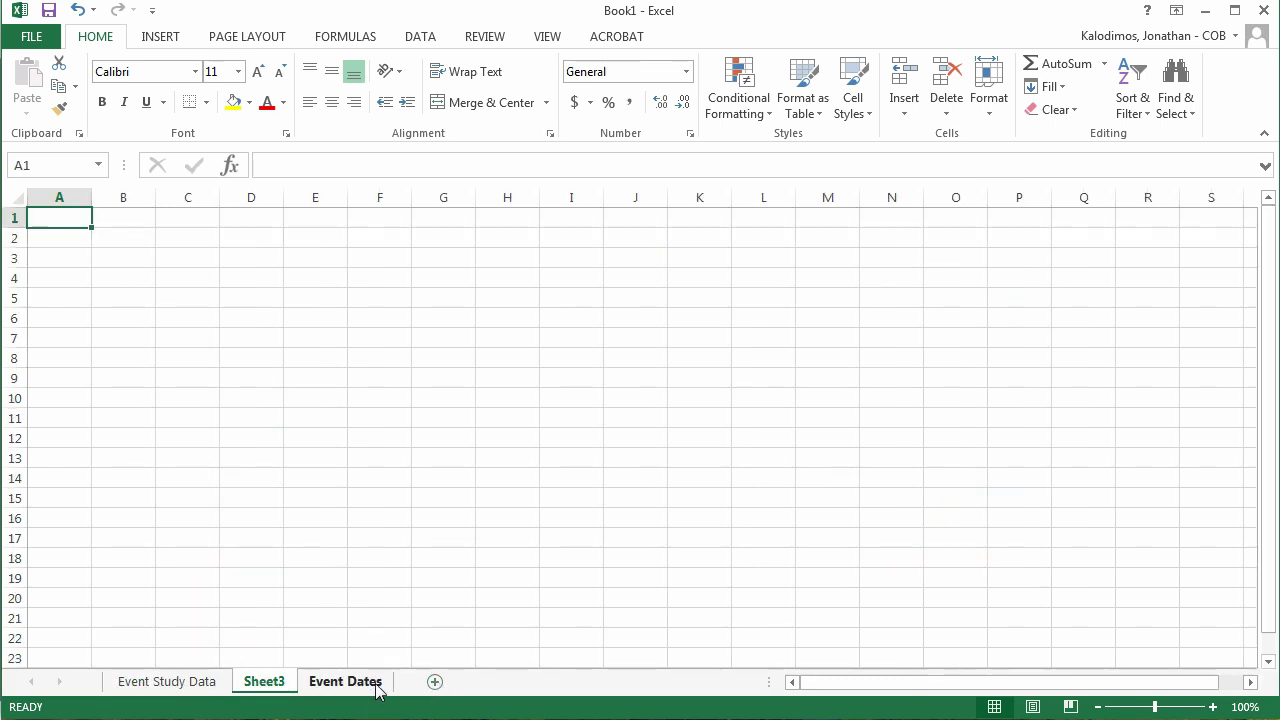
type("T")
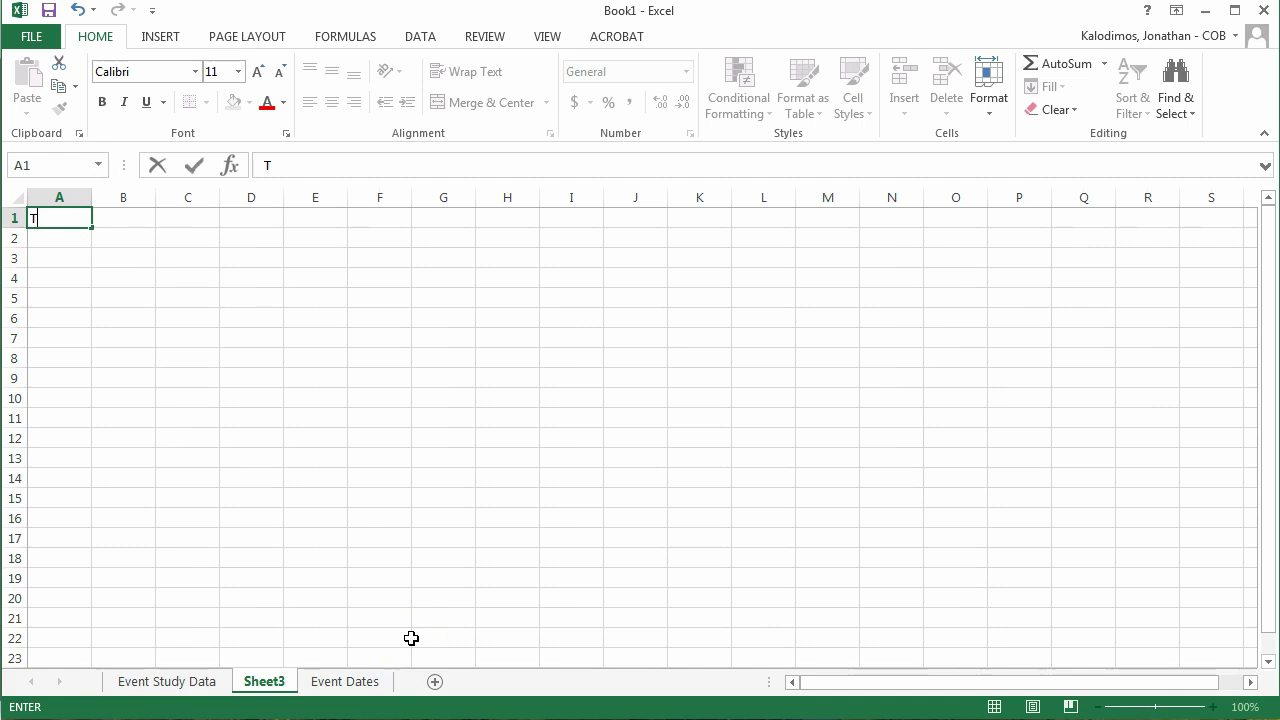
type("vent")
type(" Term")
key("BackSpace")
key("BackSpace")
key("BackSpace")
type("i")
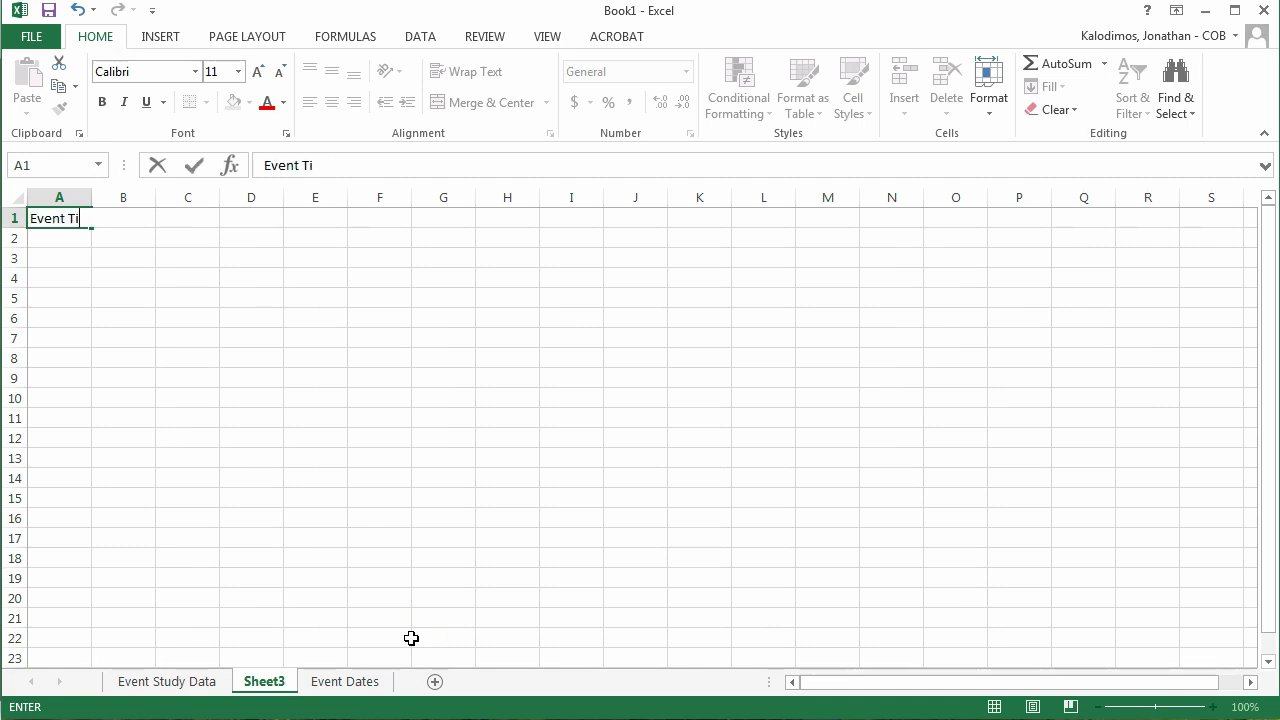
type("me")
key("Return")
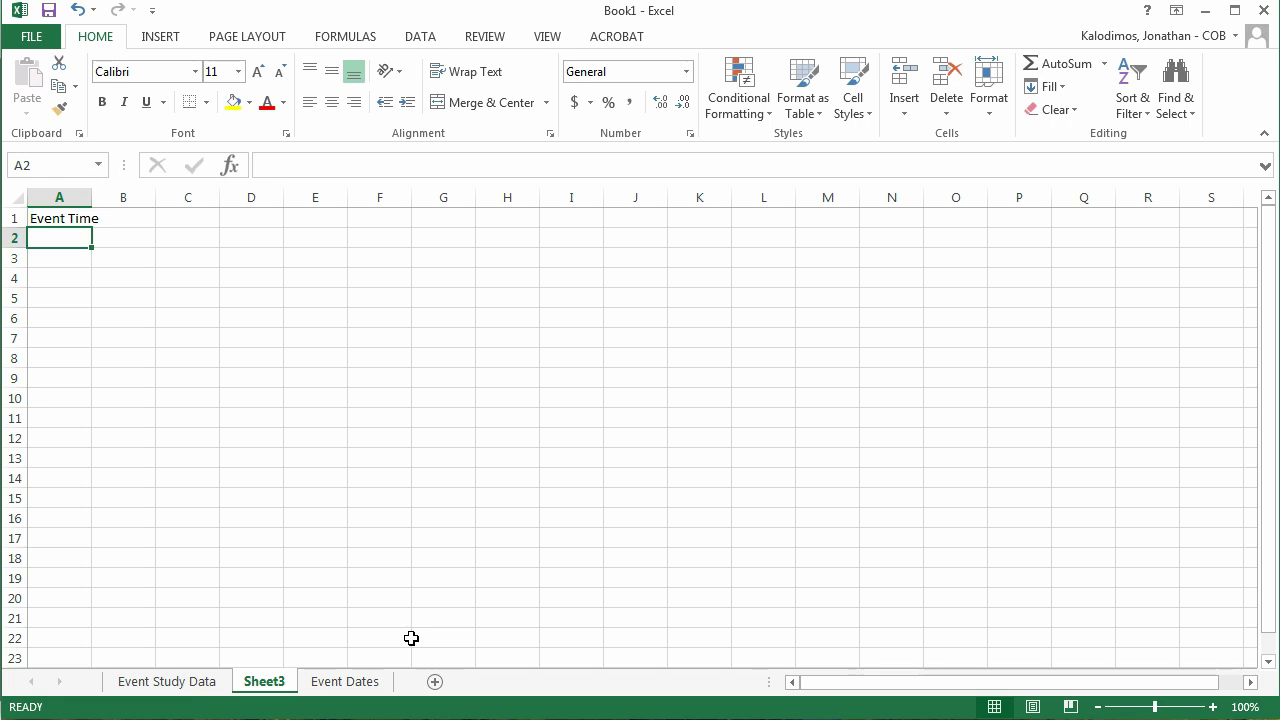
Start the Event Time series with =-10 in A2 and the formula +A2+1 in A3.
type("=10")
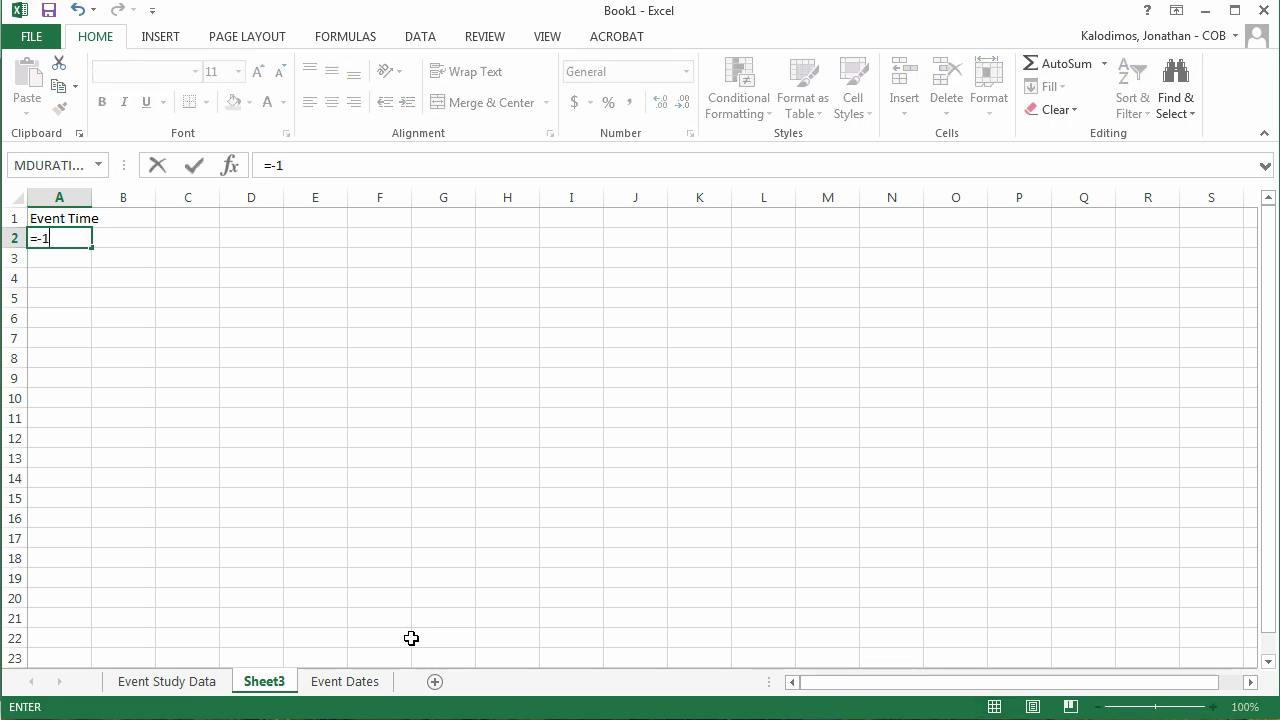
type("0")
key("Return")
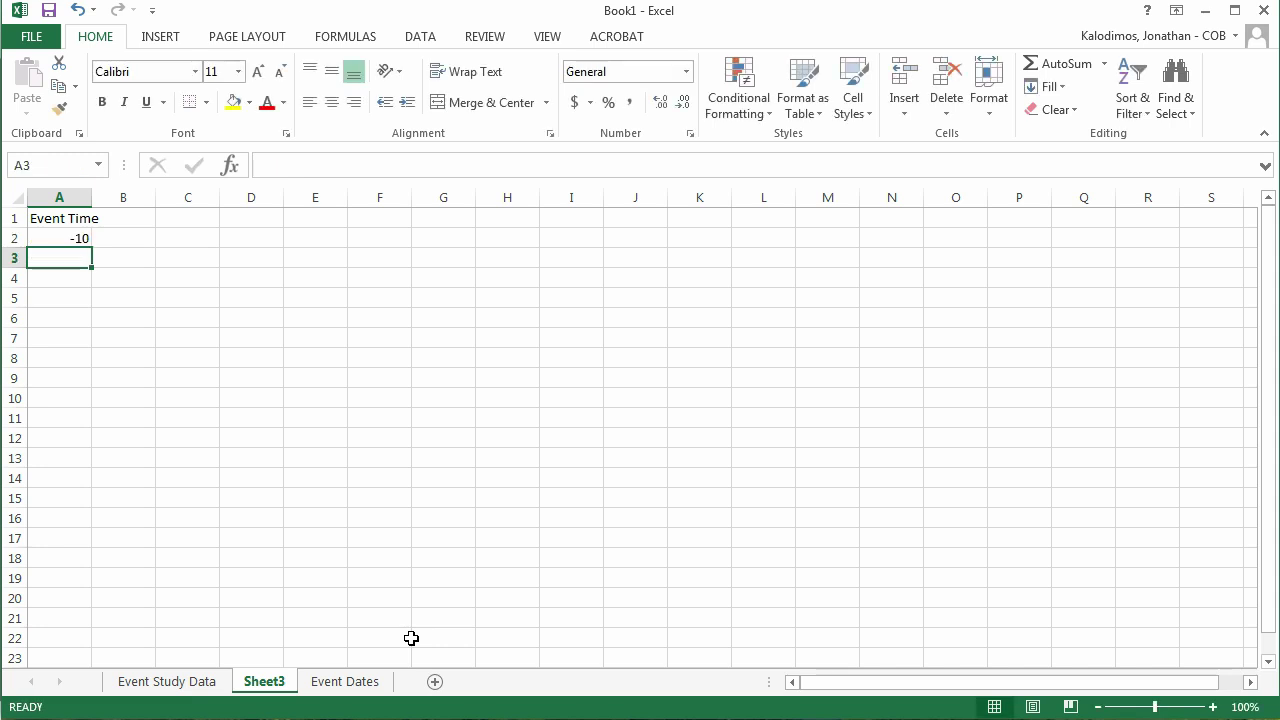
type("+")
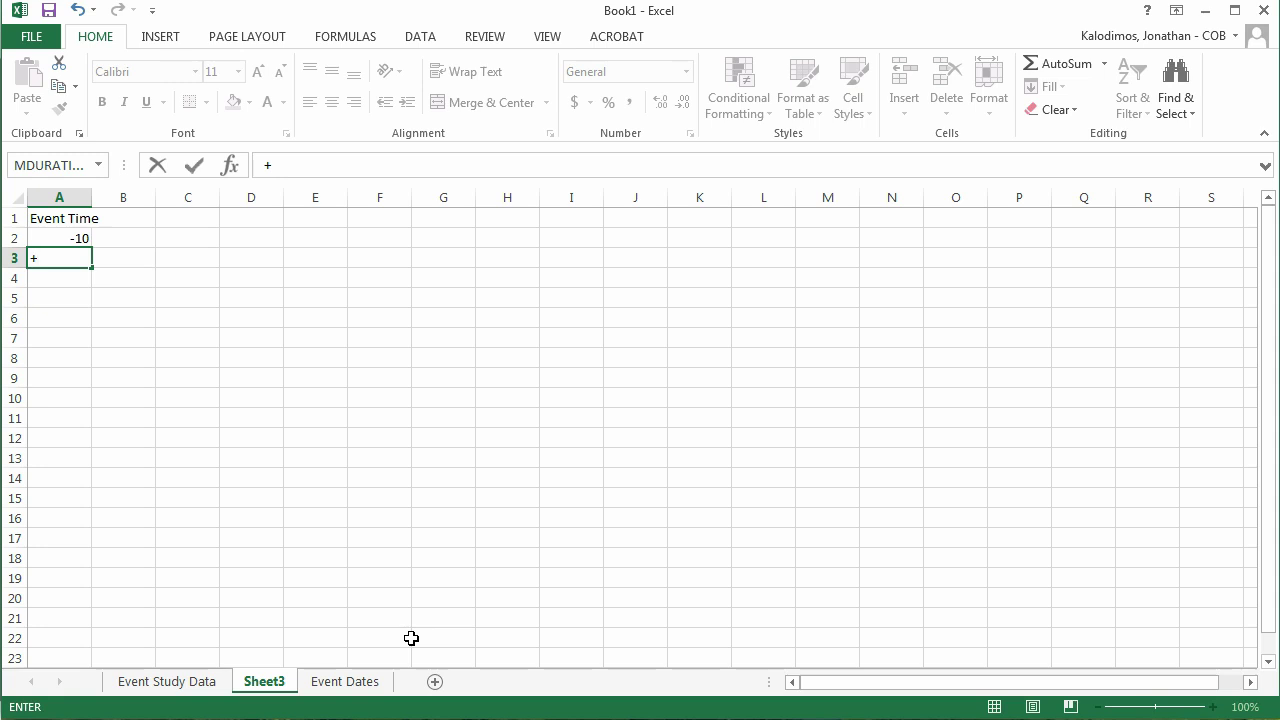
key("Up")
type("+")
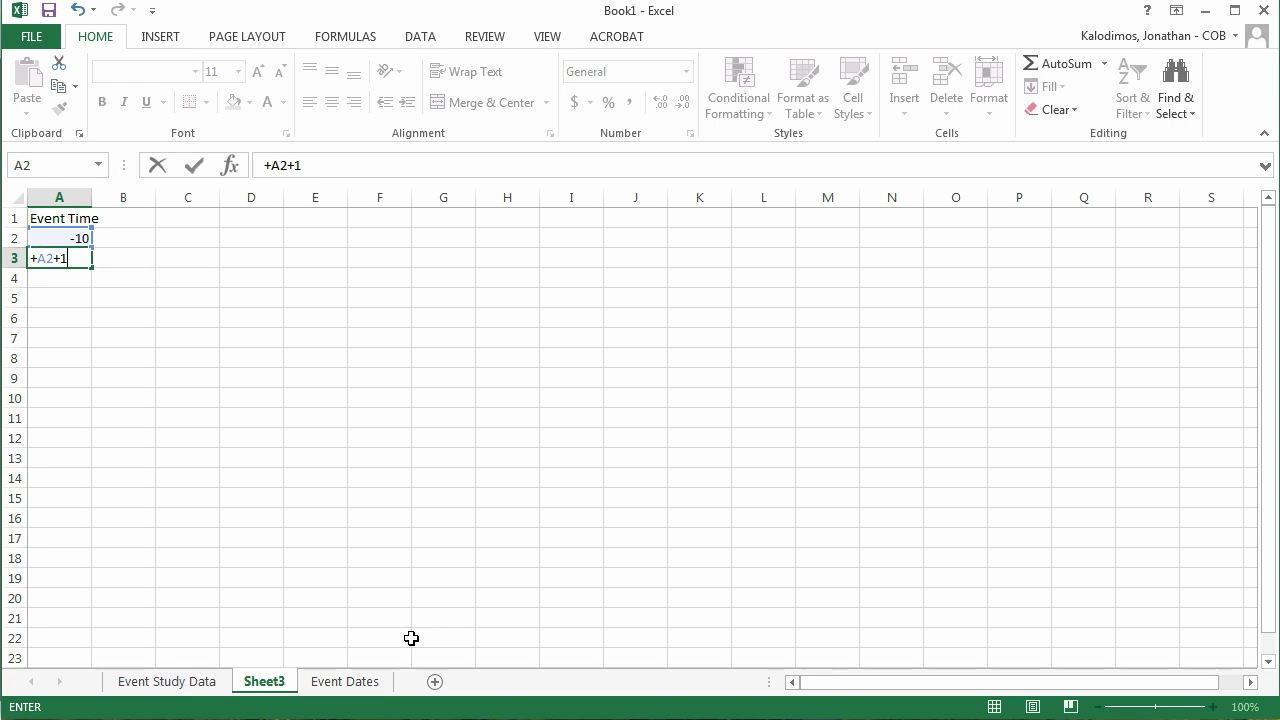
key("Return")
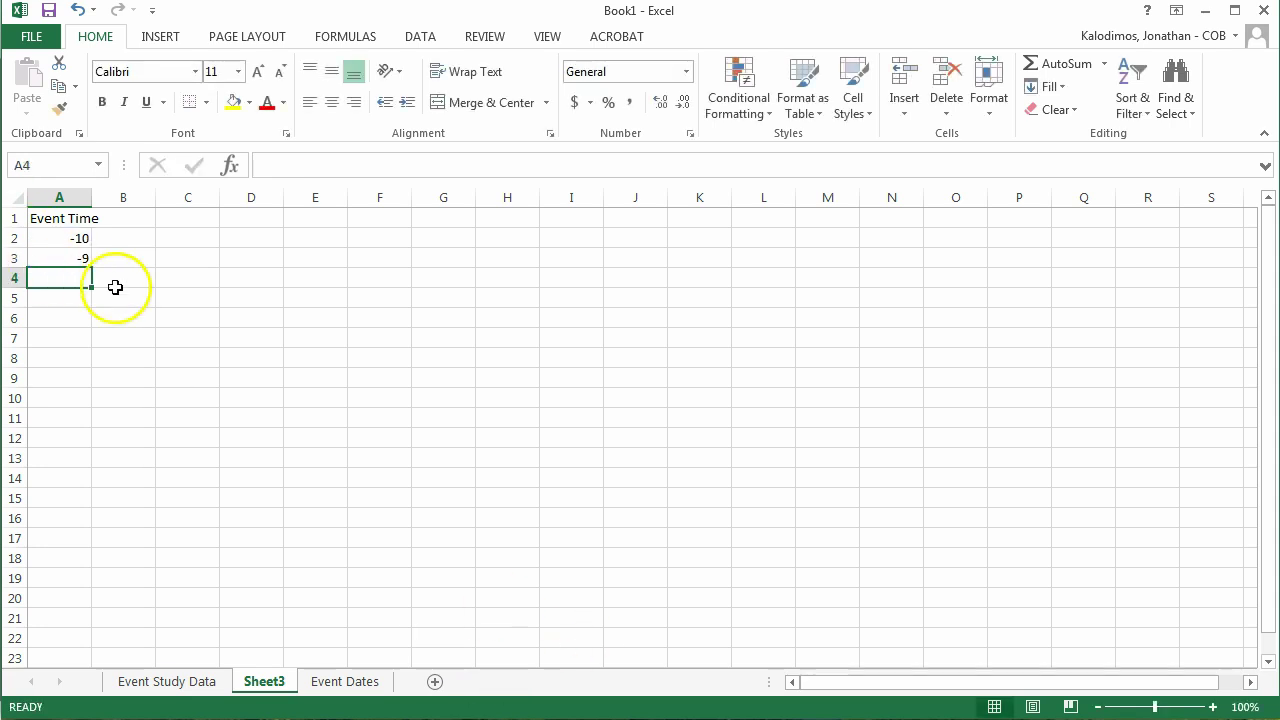
Extend the Event Time series from A3 down to 5 in A17, and fit column A's width to its contents.
left_click(62, 257)
left_click_drag(91, 269, 63, 580)
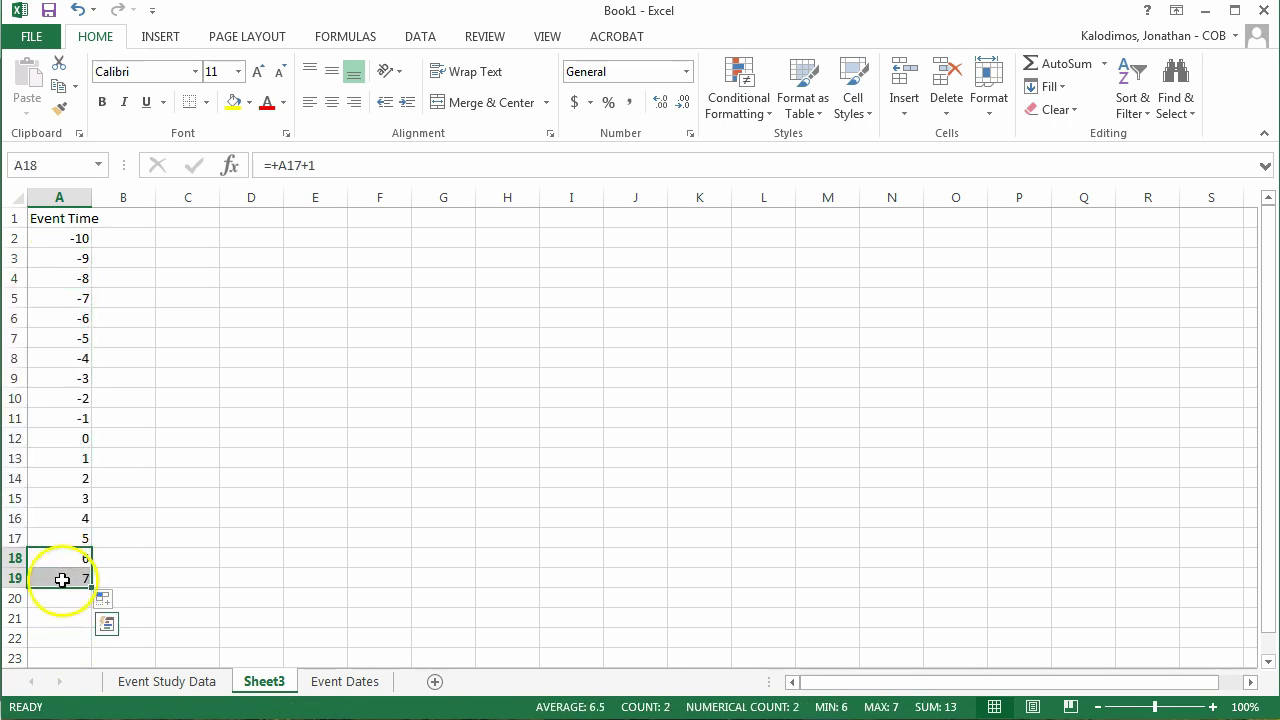
key("Delete")
key("Right")
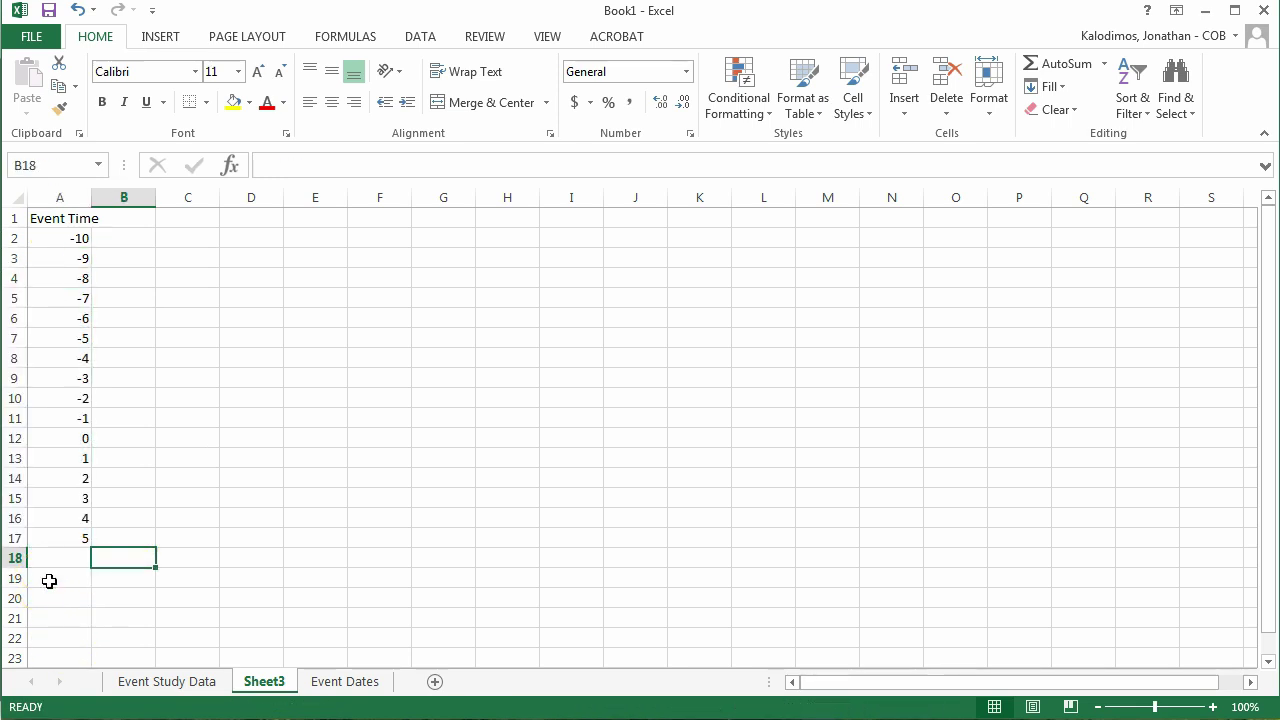
key("Up")
key("ctrl+Up")
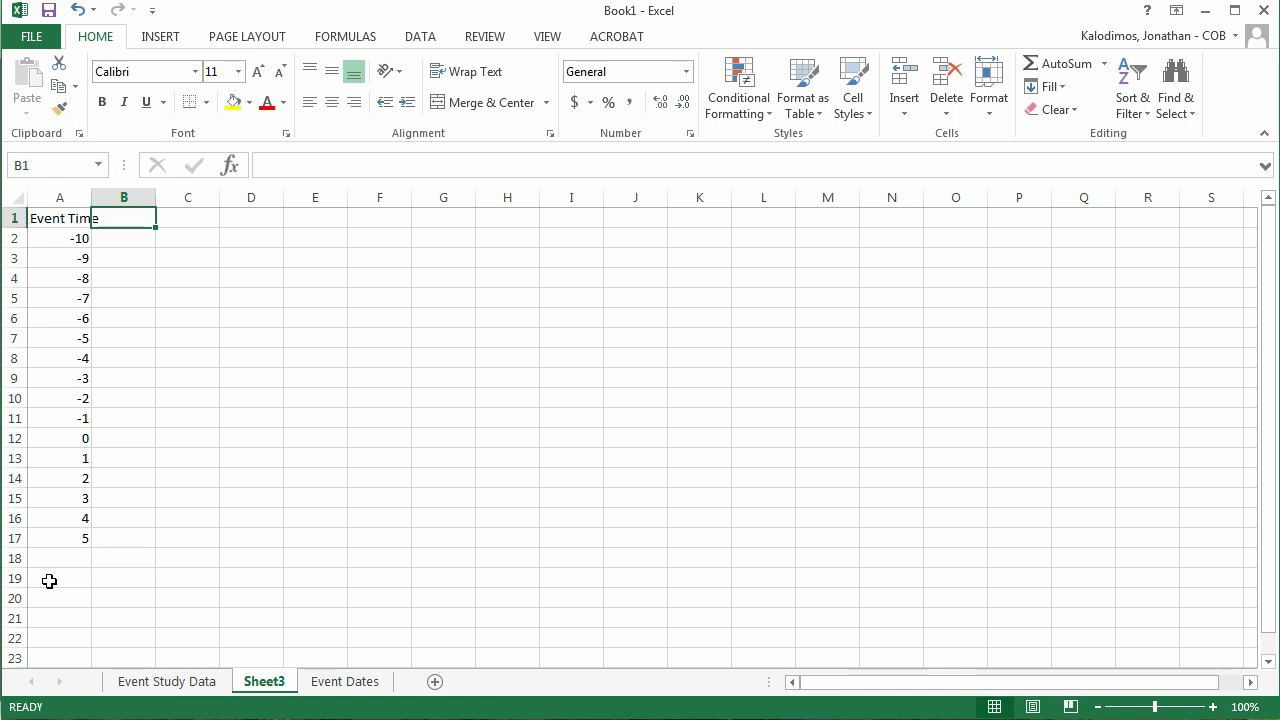
double_click(92, 197)
Copy the company identifier 11406 from the Event Study Data sheet into B1 of Sheet3.
left_click(170, 682)
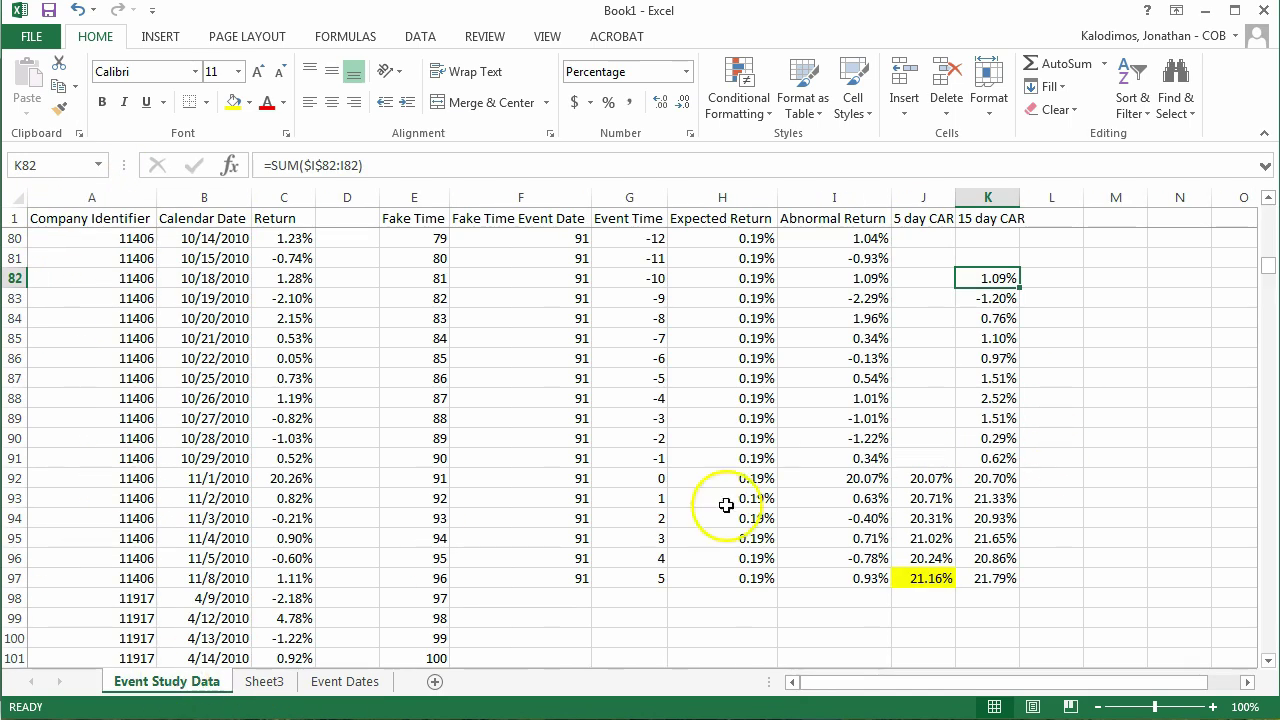
left_click(133, 497)
key("ctrl+c")
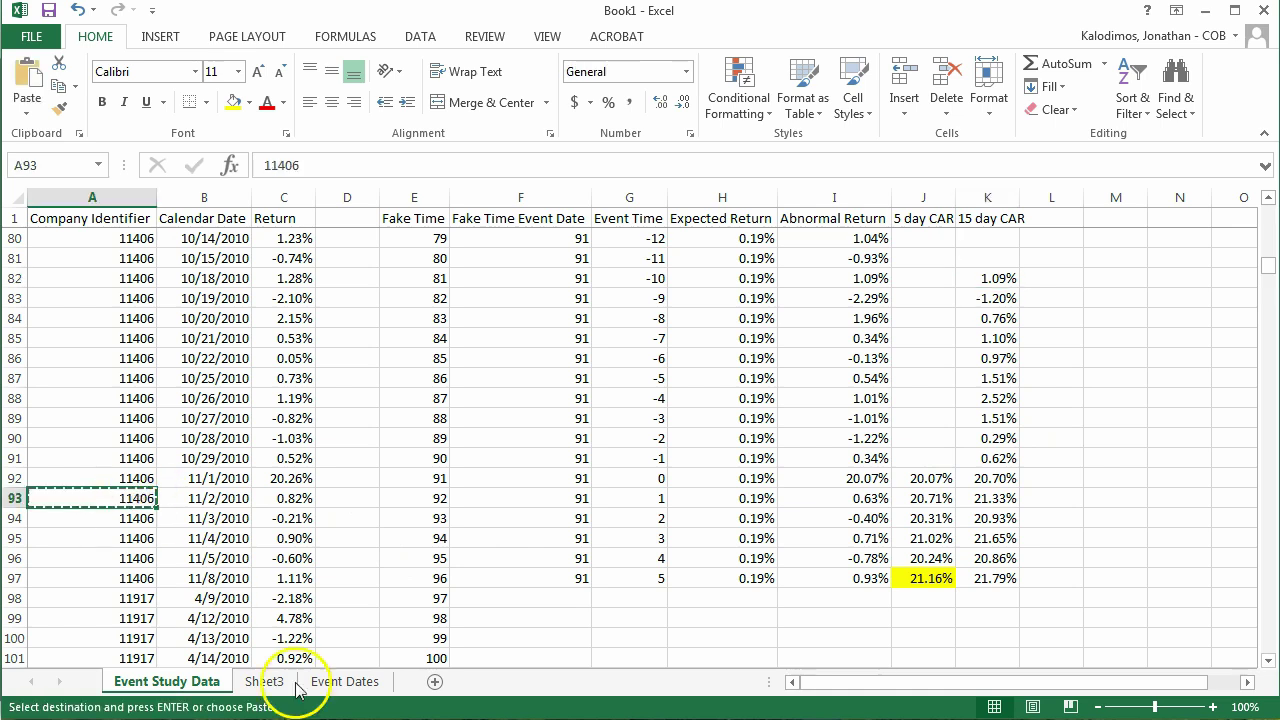
left_click(345, 682)
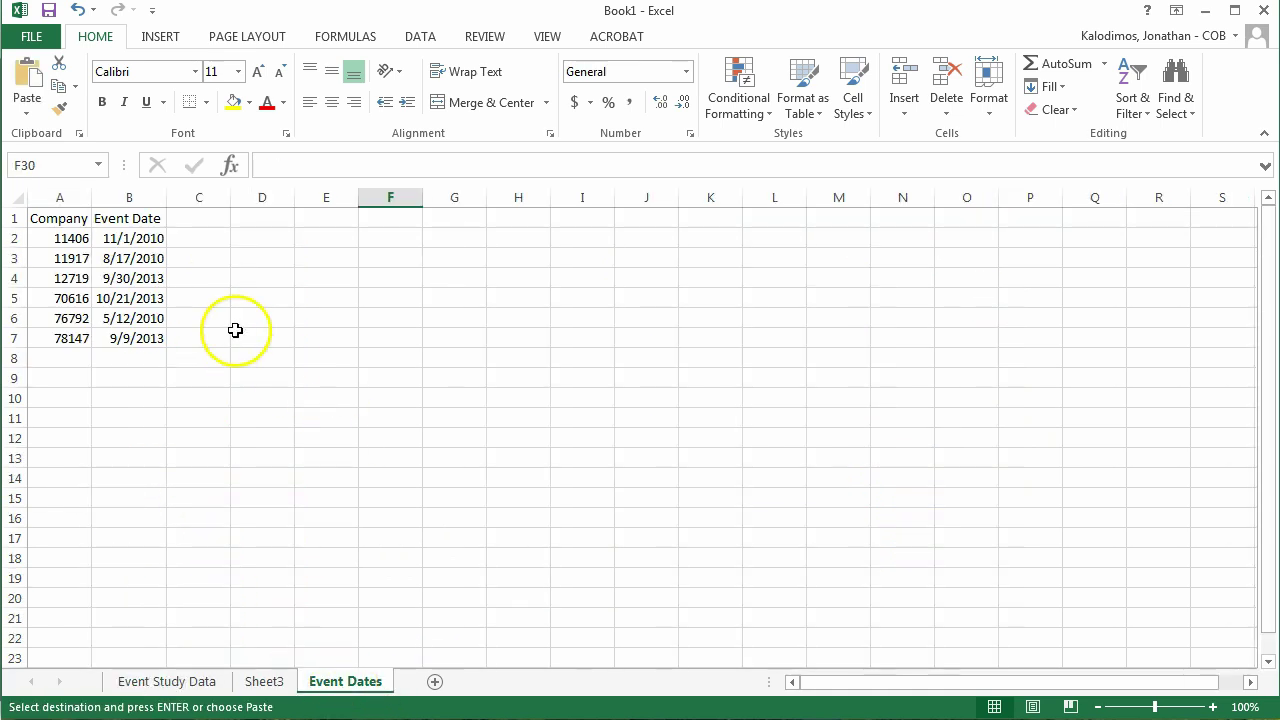
left_click(265, 681)
left_click(128, 216)
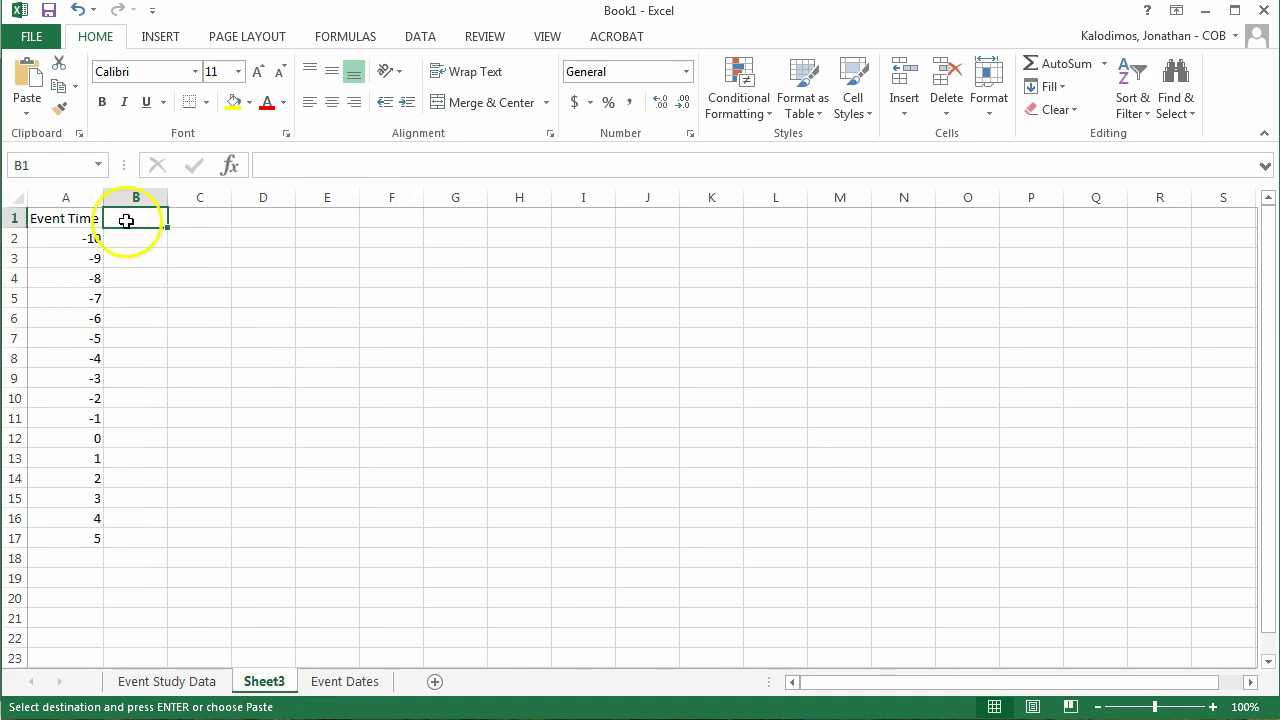
key("ctrl+v")
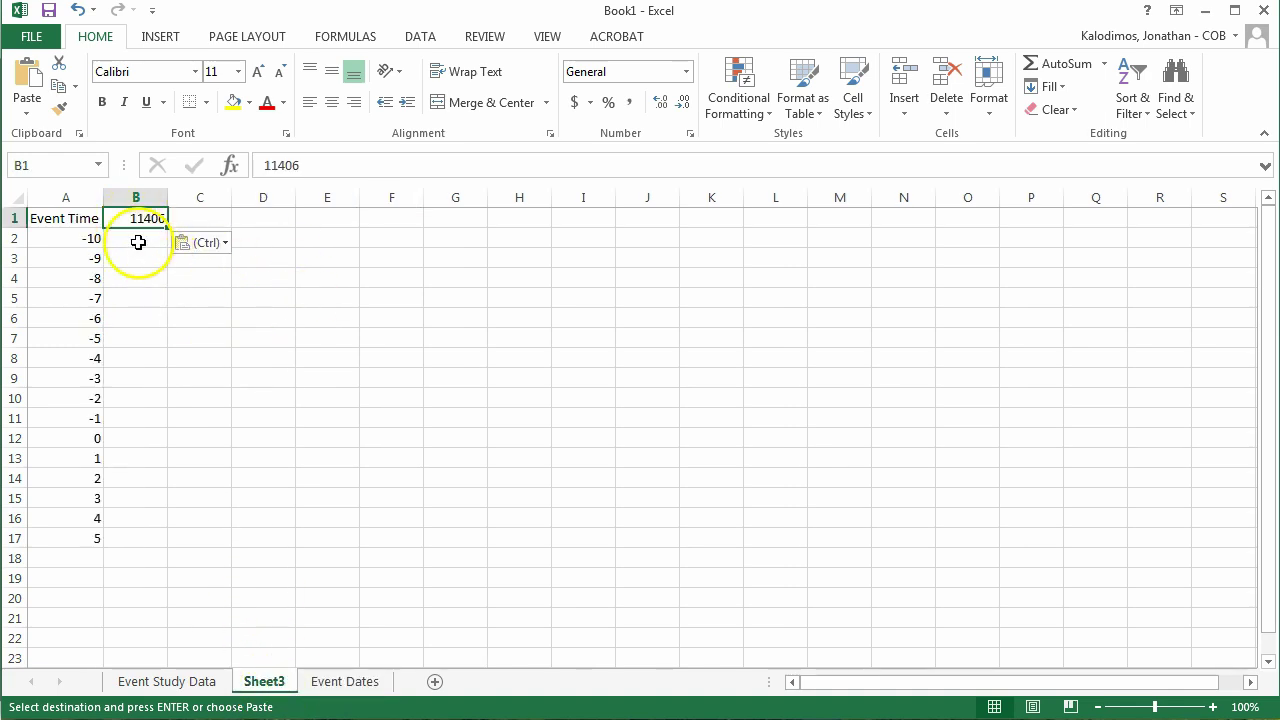
Copy the 15 day CAR results K82:K97 from Event Study Data and paste them as values into Sheet3 starting at B2.
left_click(148, 681)
left_click_drag(972, 274, 990, 590)
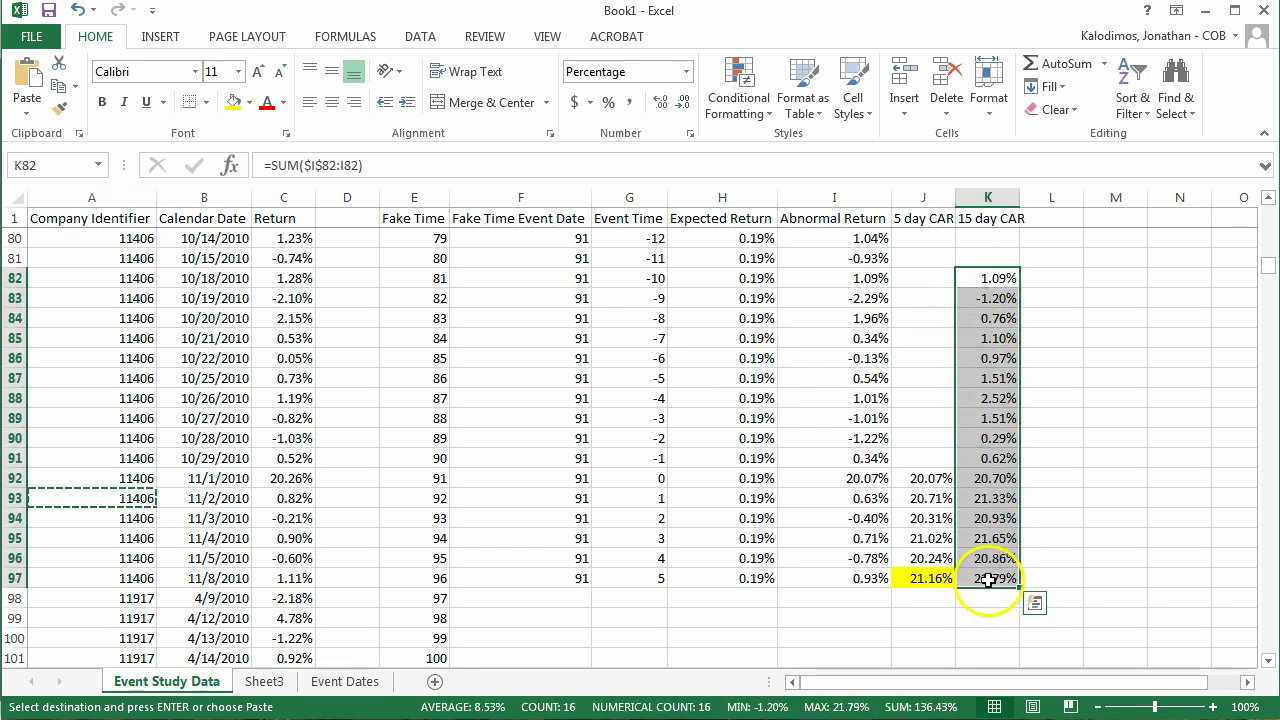
key("ctrl+c")
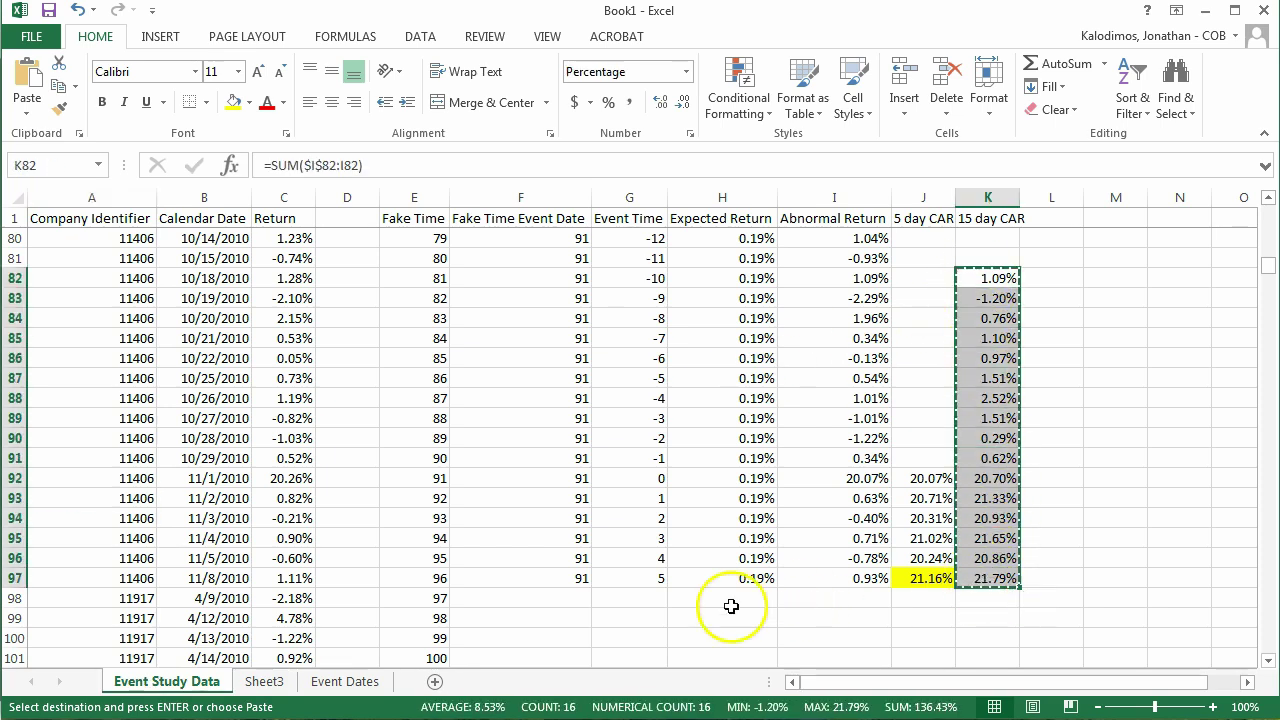
left_click(264, 681)
left_click(153, 248)
right_click(153, 248)
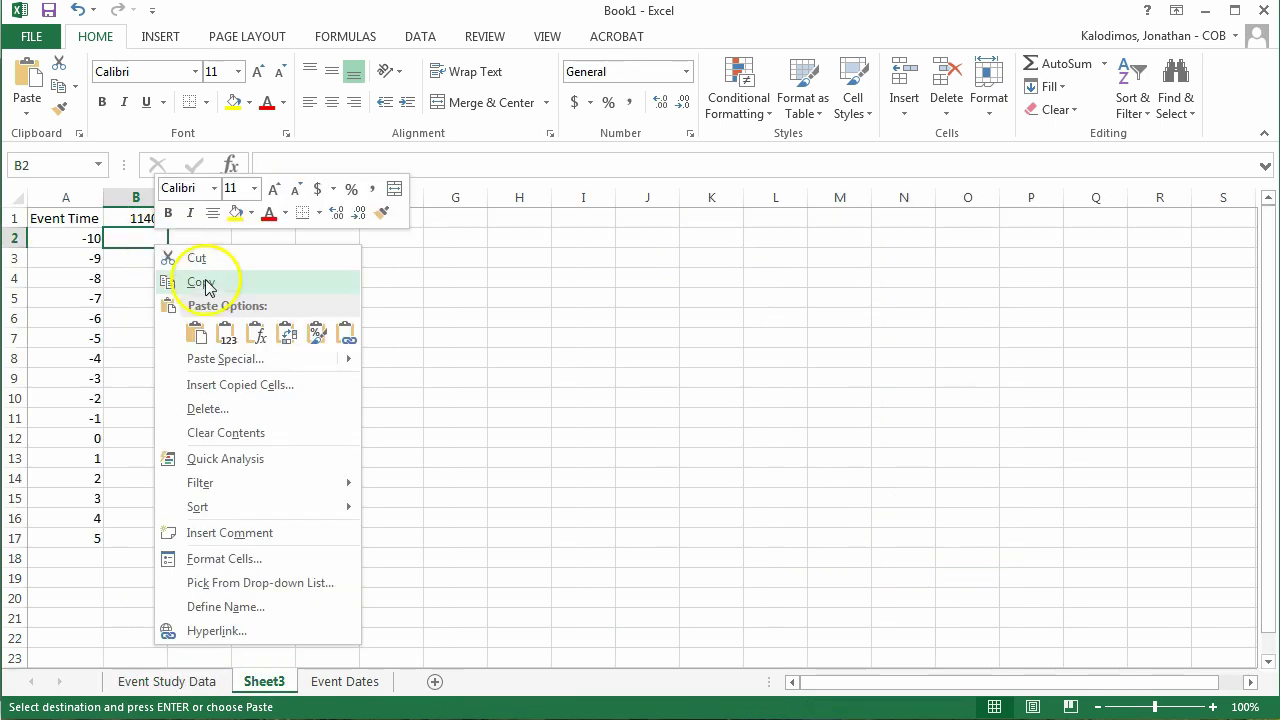
mouse_move(283, 508)
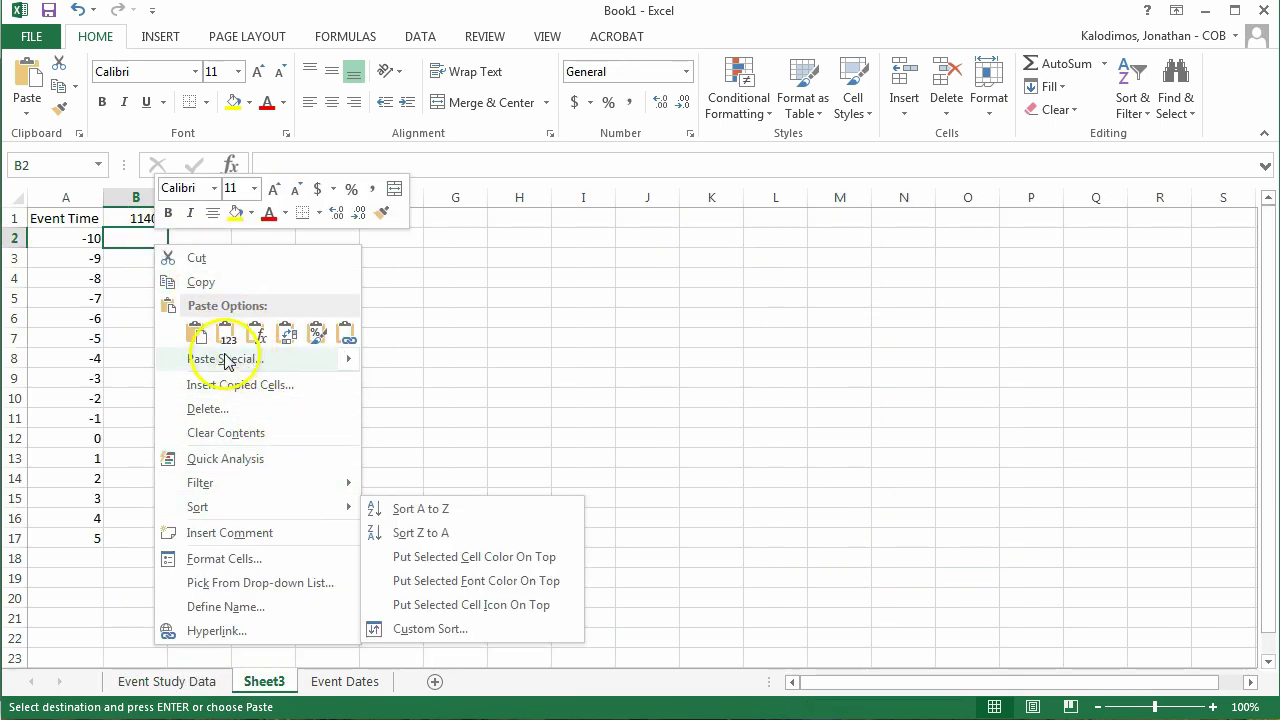
mouse_move(228, 359)
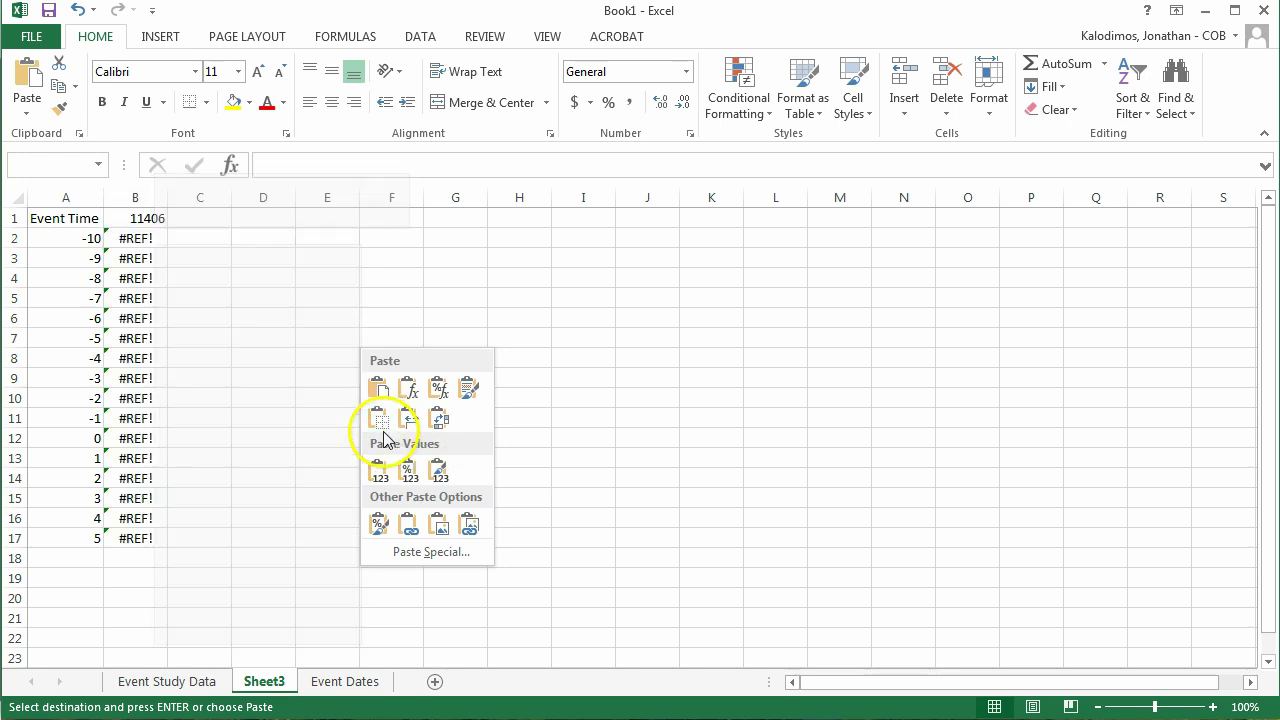
left_click(383, 474)
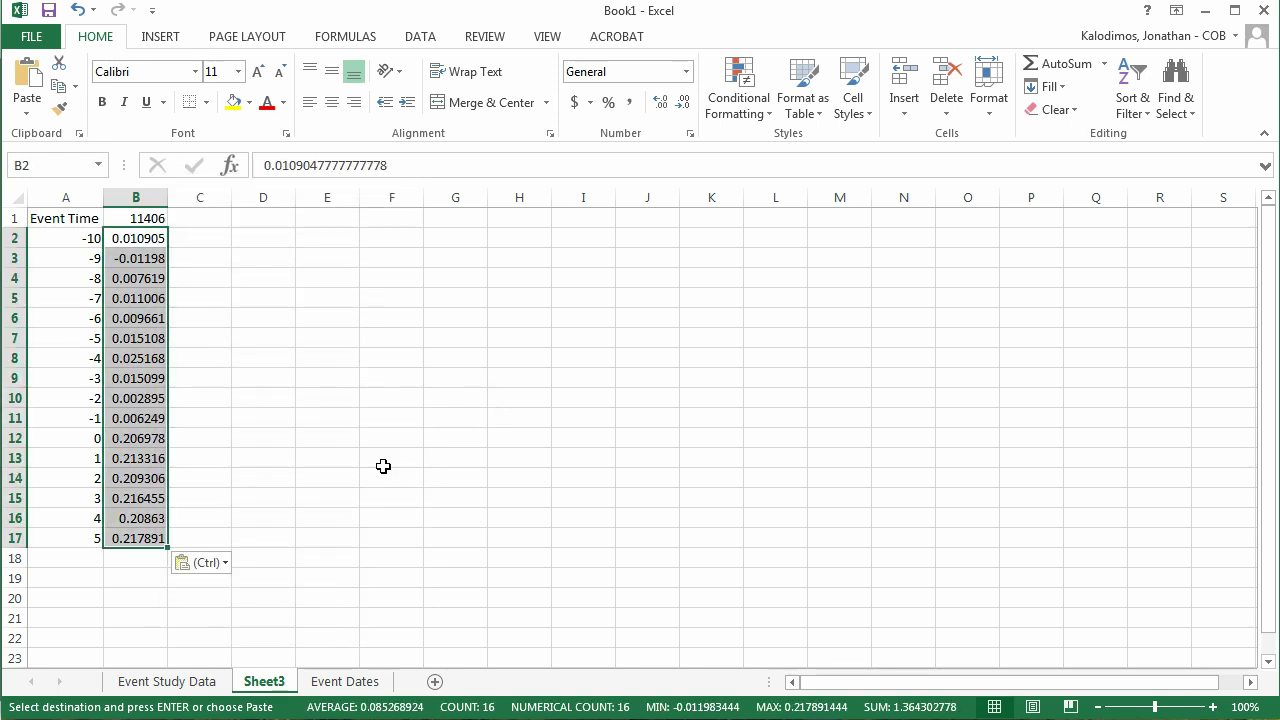
Examine the cell range summed by the 15 day CAR formula in K88 on the Event Study Data sheet.
left_click(181, 681)
left_click(990, 400)
left_click(607, 167)
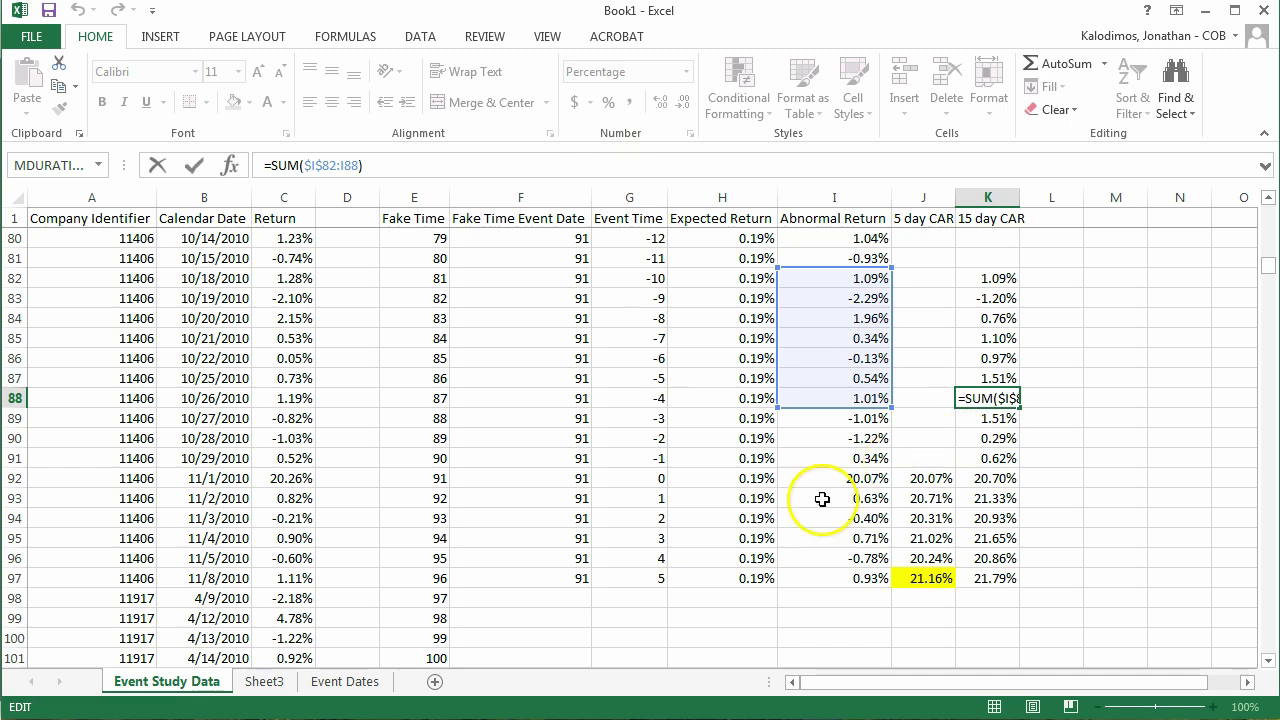
Format the pasted CAR values in Sheet3 B2:B17 as percentages with two decimal places.
left_click(264, 681)
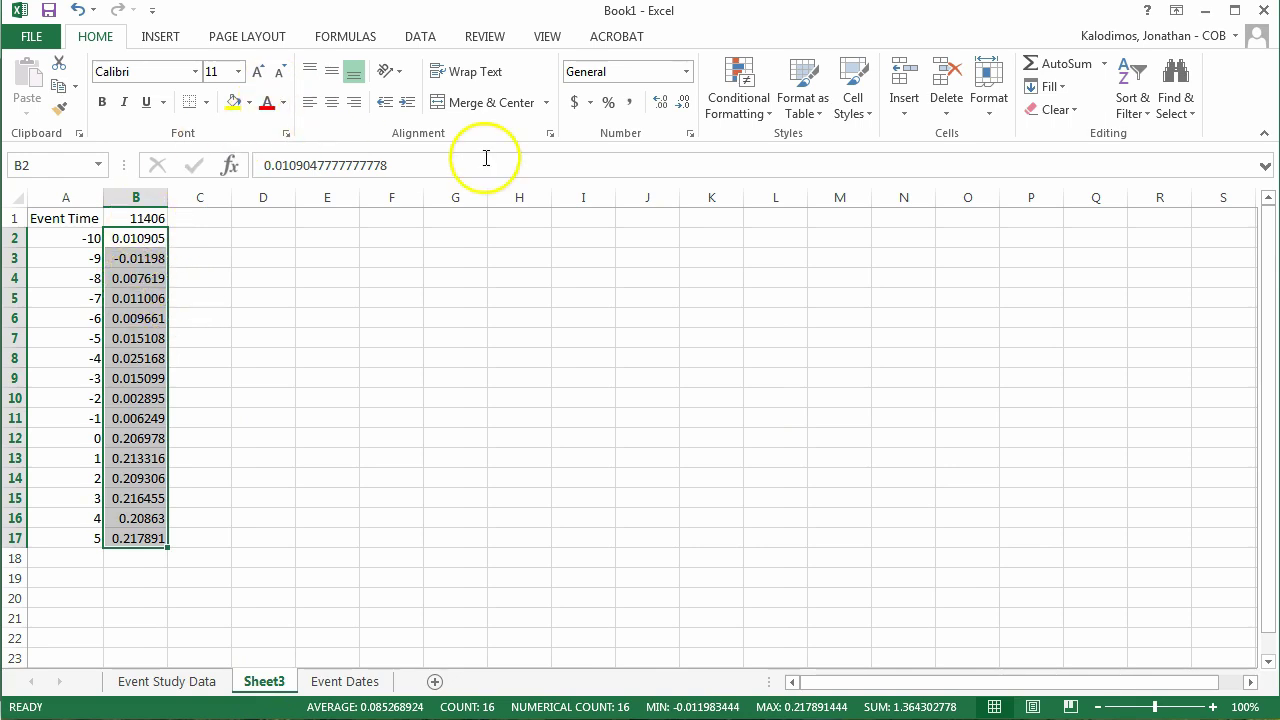
left_click(608, 104)
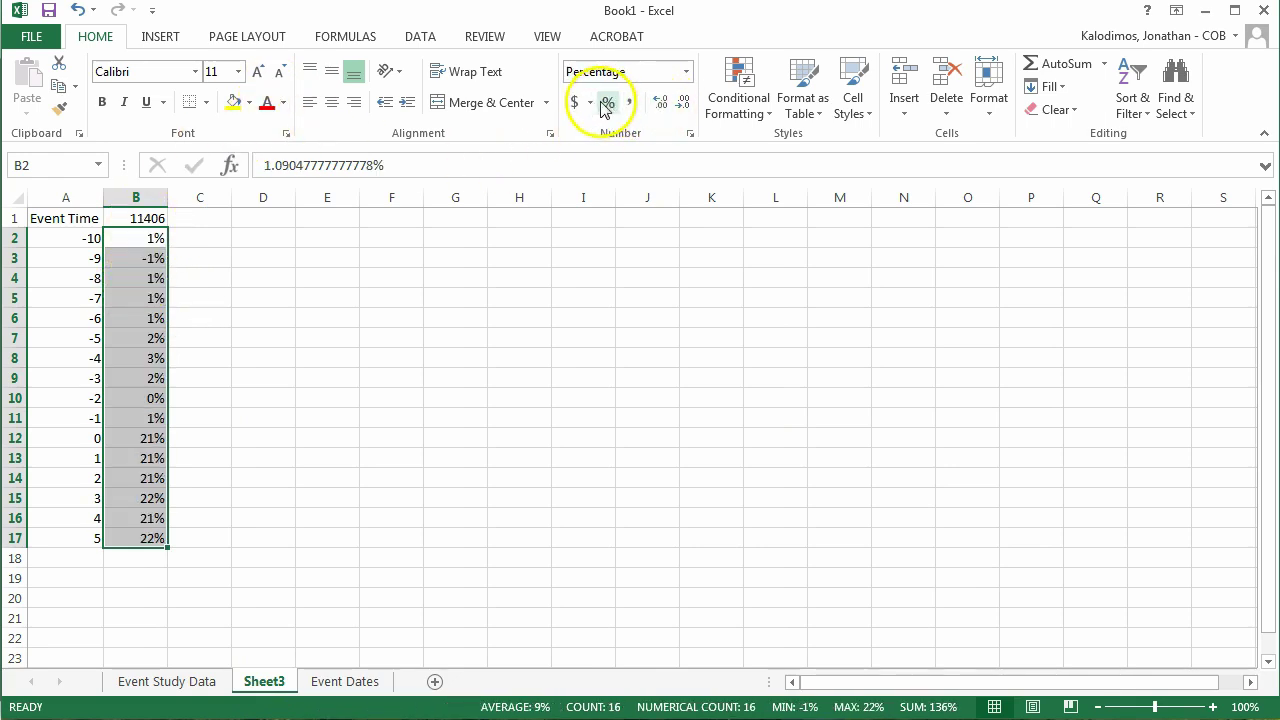
left_click(668, 106)
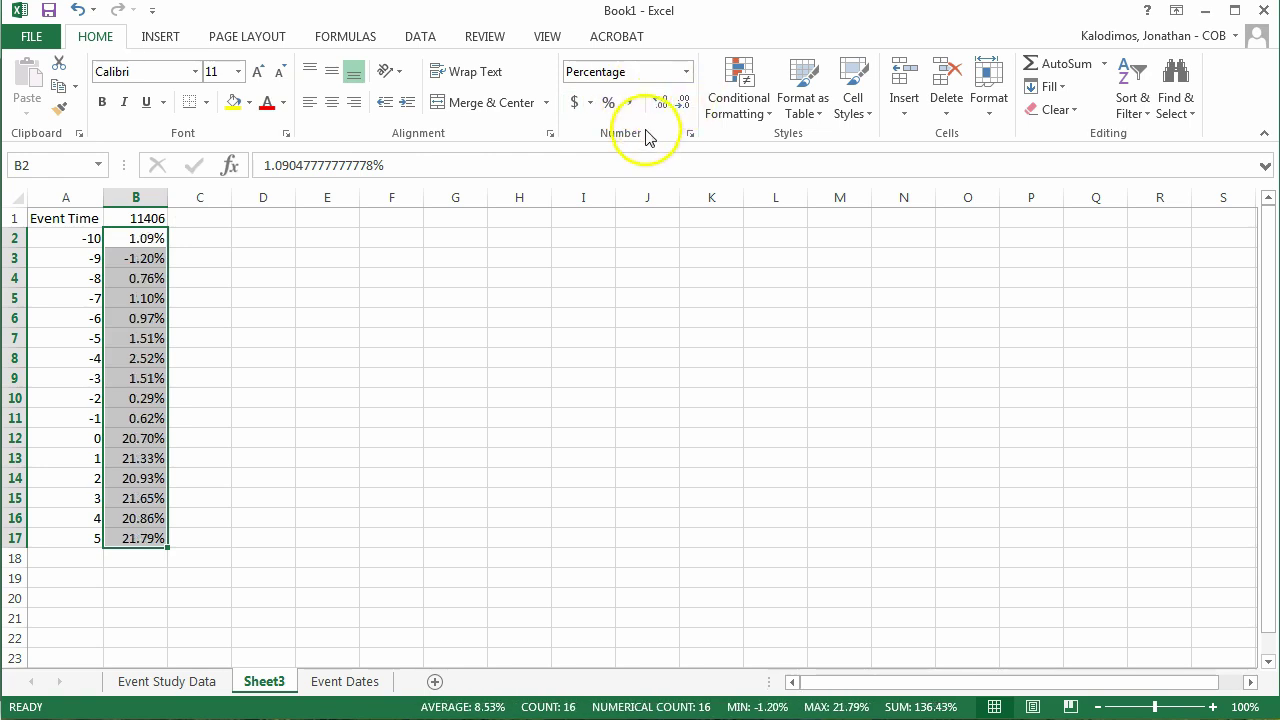
left_click(206, 222)
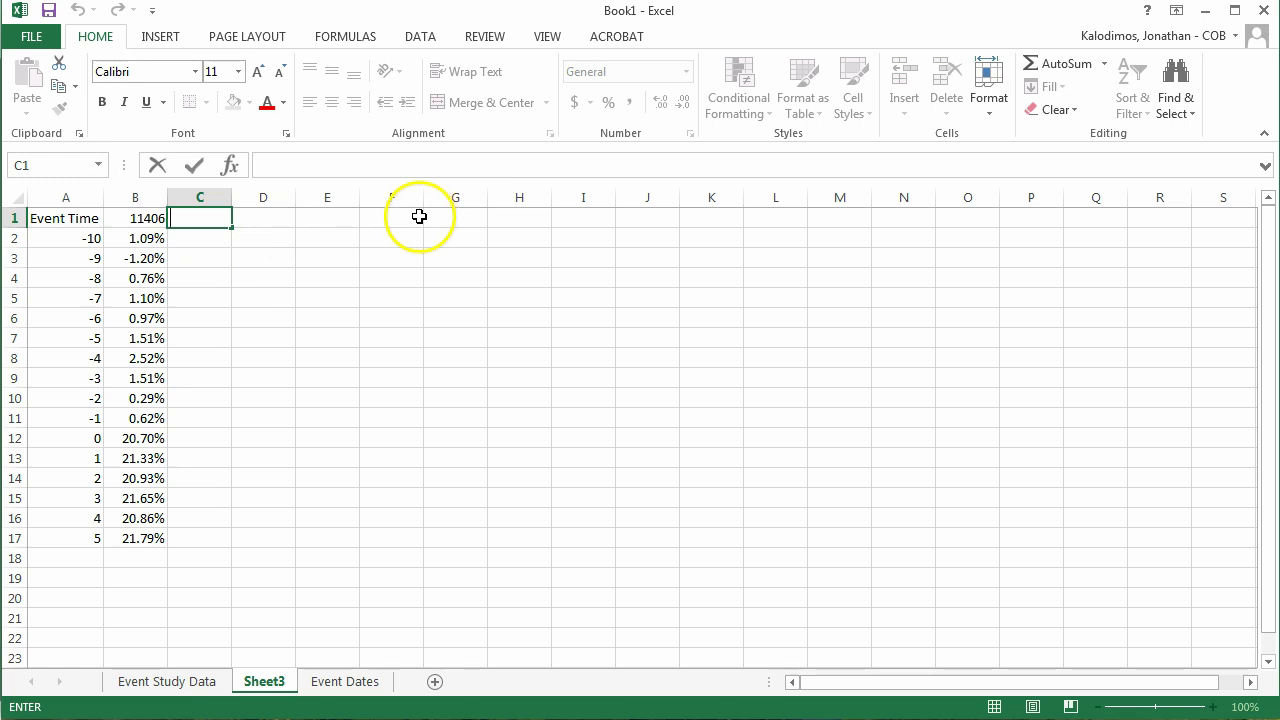
Enter the column heading Average in G1 of Sheet3.
left_click(451, 217)
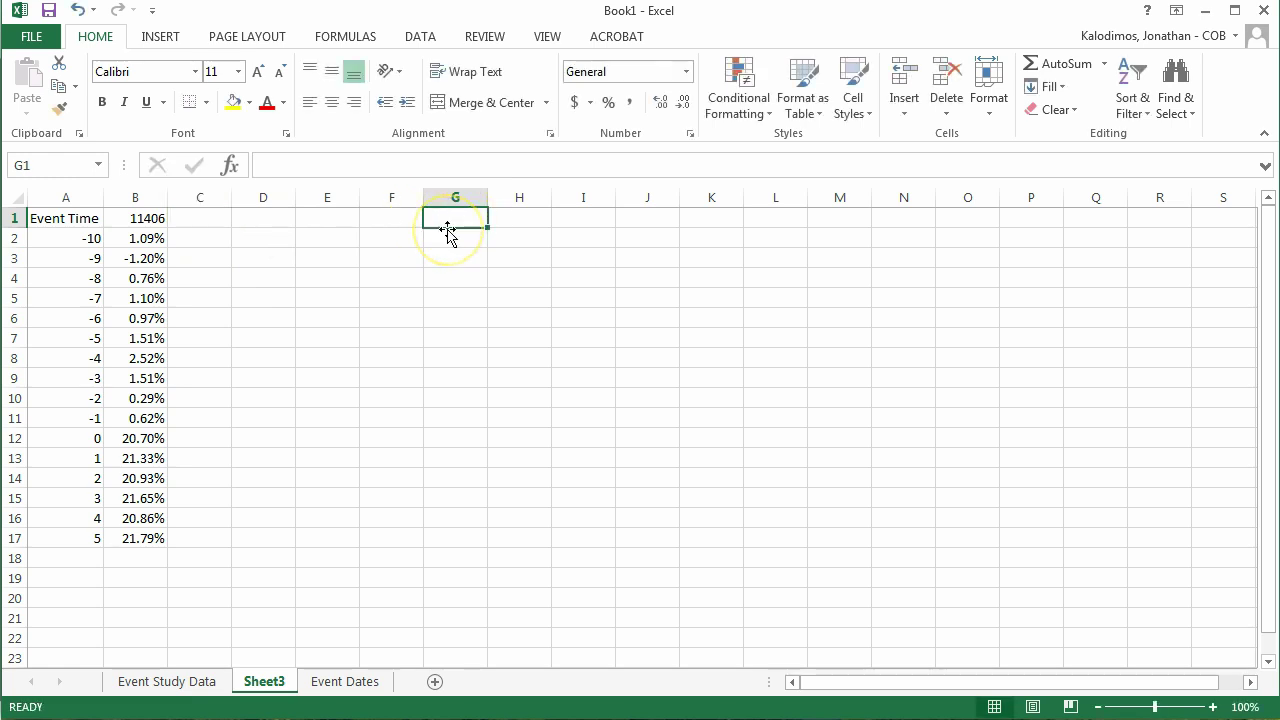
type("Average")
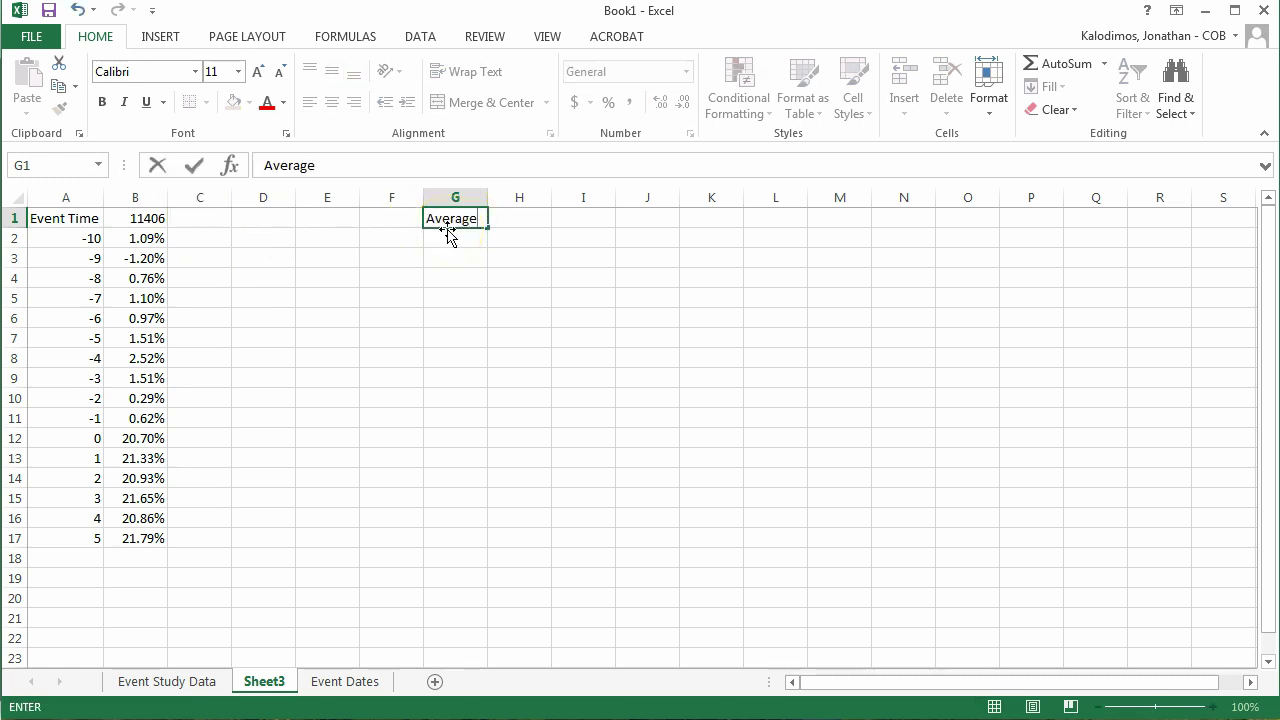
key("Return")
Calculate the average of B2:F2 in G2 with the AVERAGE function and fill the formula down through G17.
type("=average")
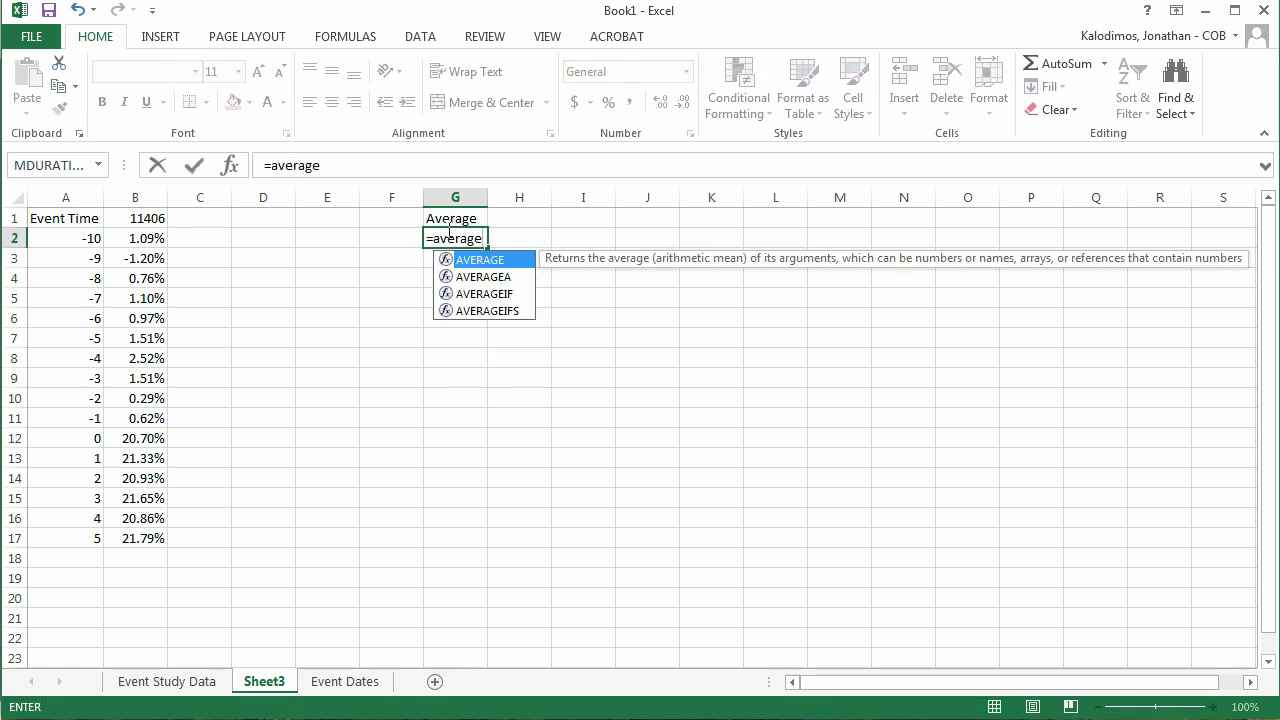
type("(")
key("Left")
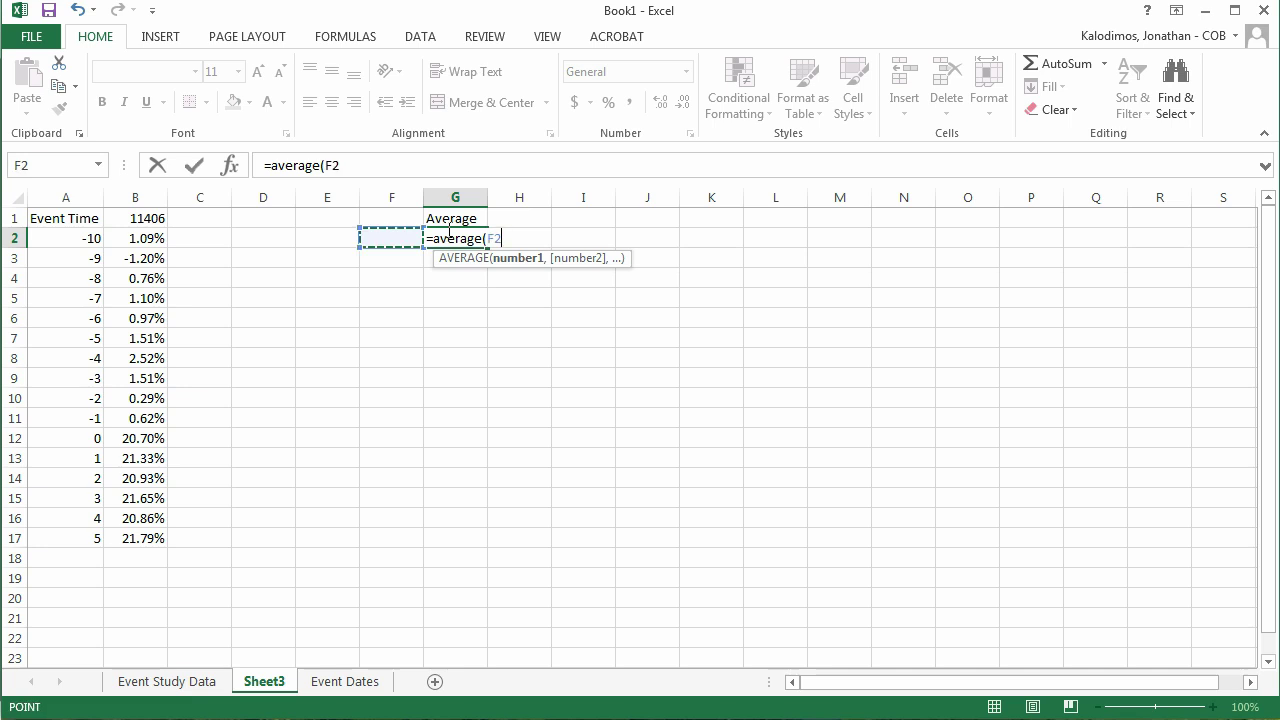
key("shift+Left")
key("shift+Left")
key("shift+Left")
key("shift+Left")
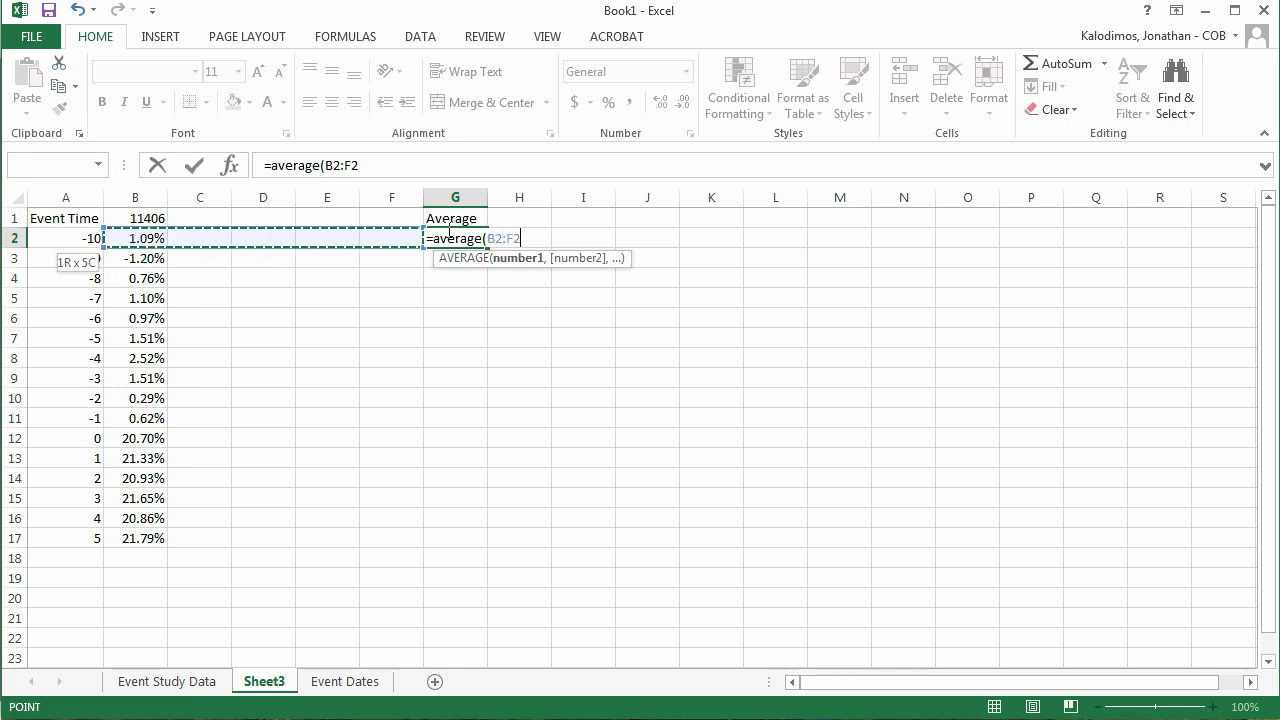
key("Return")
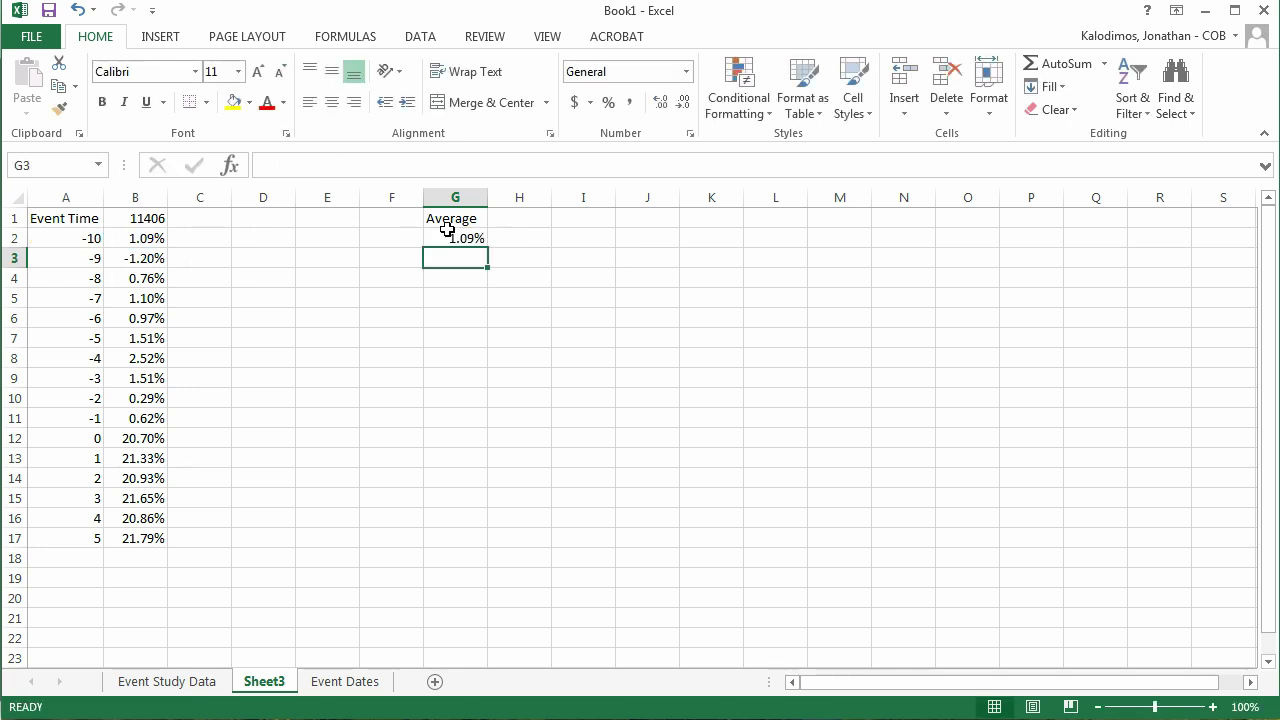
left_click(450, 236)
left_click_drag(487, 248, 486, 548)
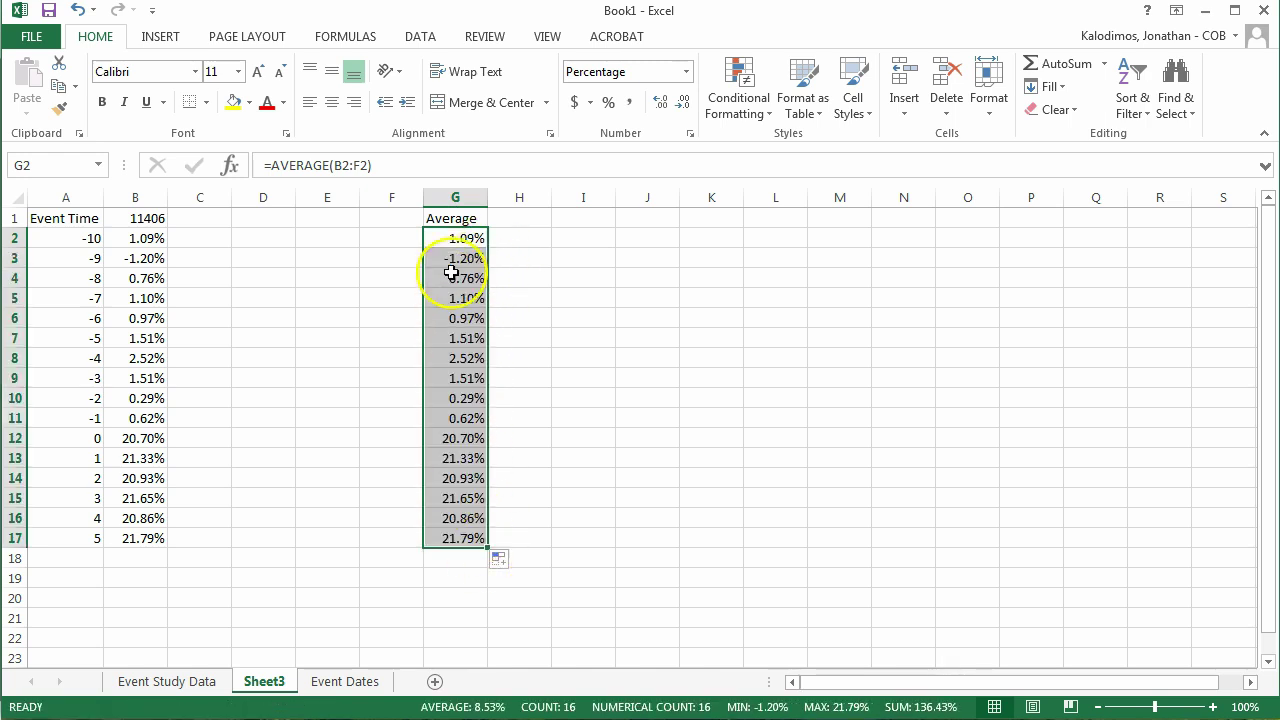
Review the header cells C1:F1 reserved for further companies and the AVERAGE formula in G2.
left_click_drag(200, 217, 409, 222)
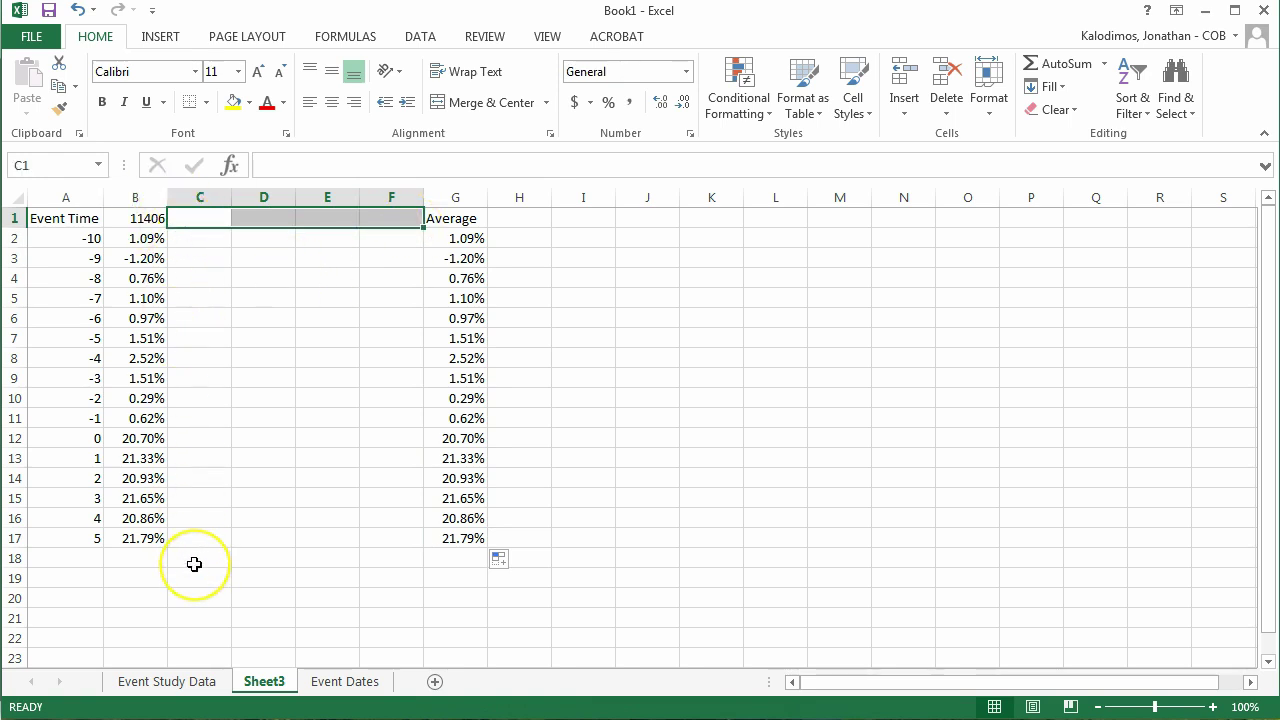
left_click(428, 236)
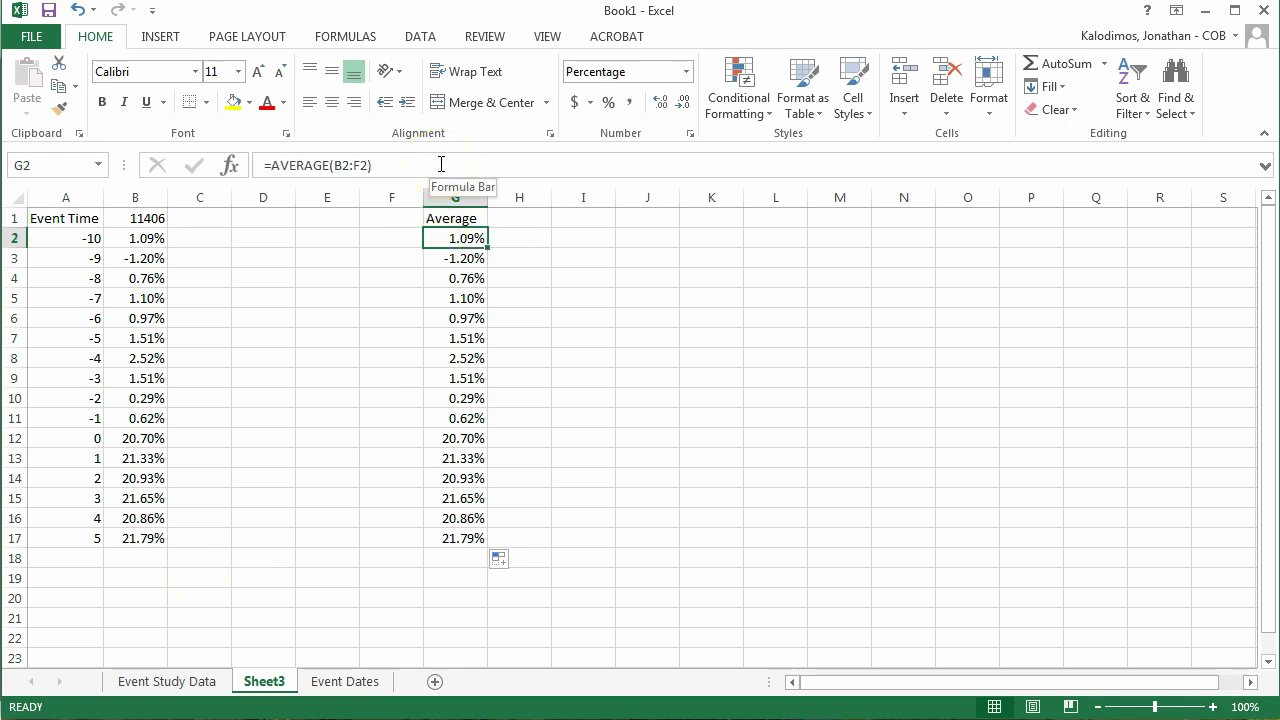
left_click(466, 237)
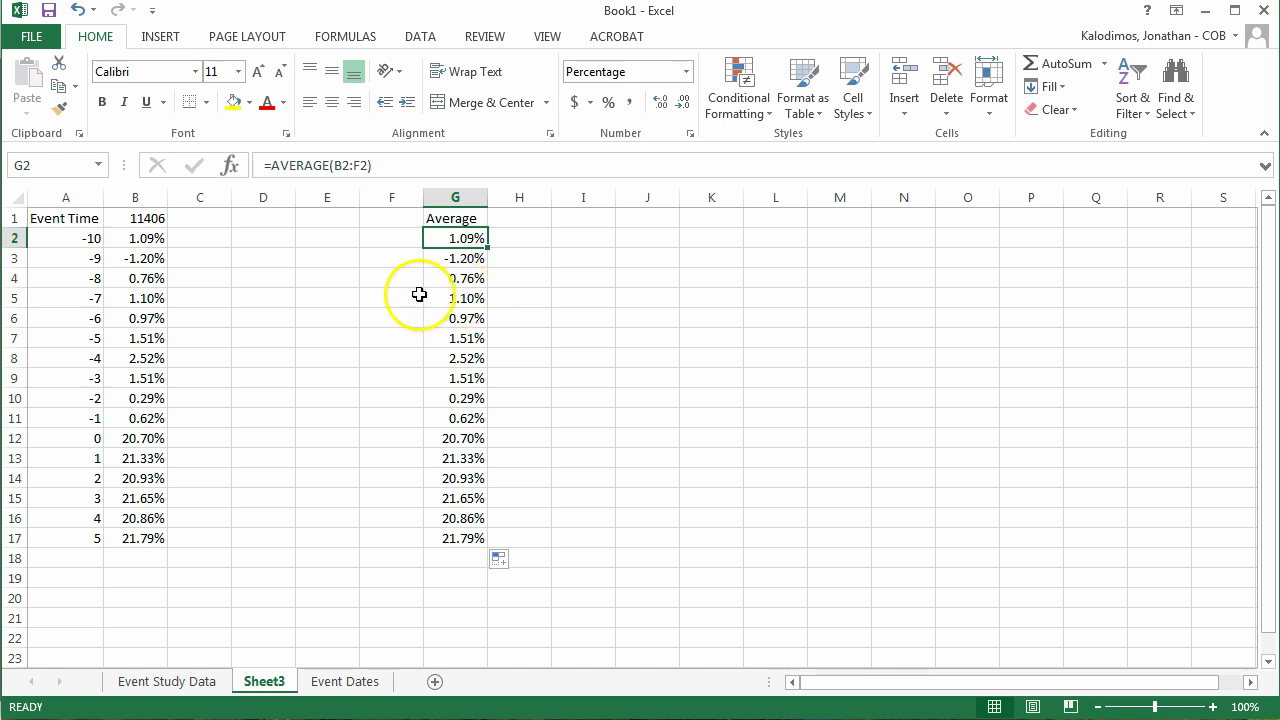
left_click(450, 235)
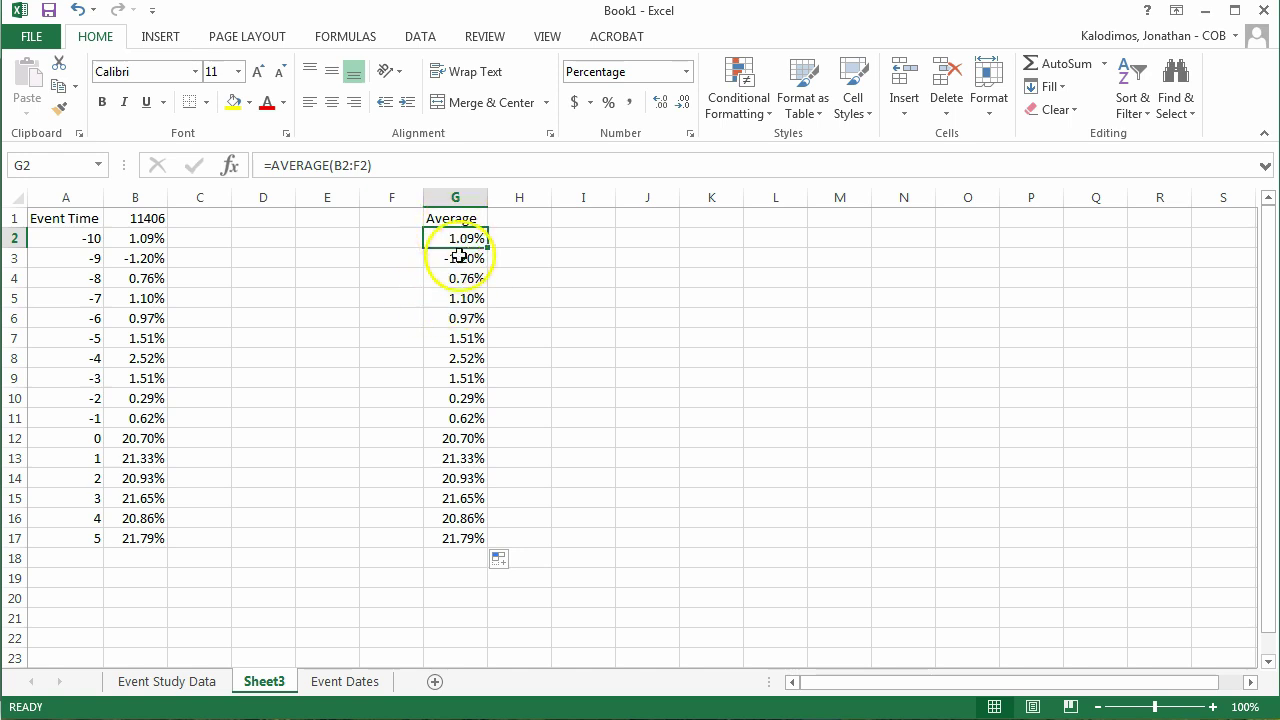